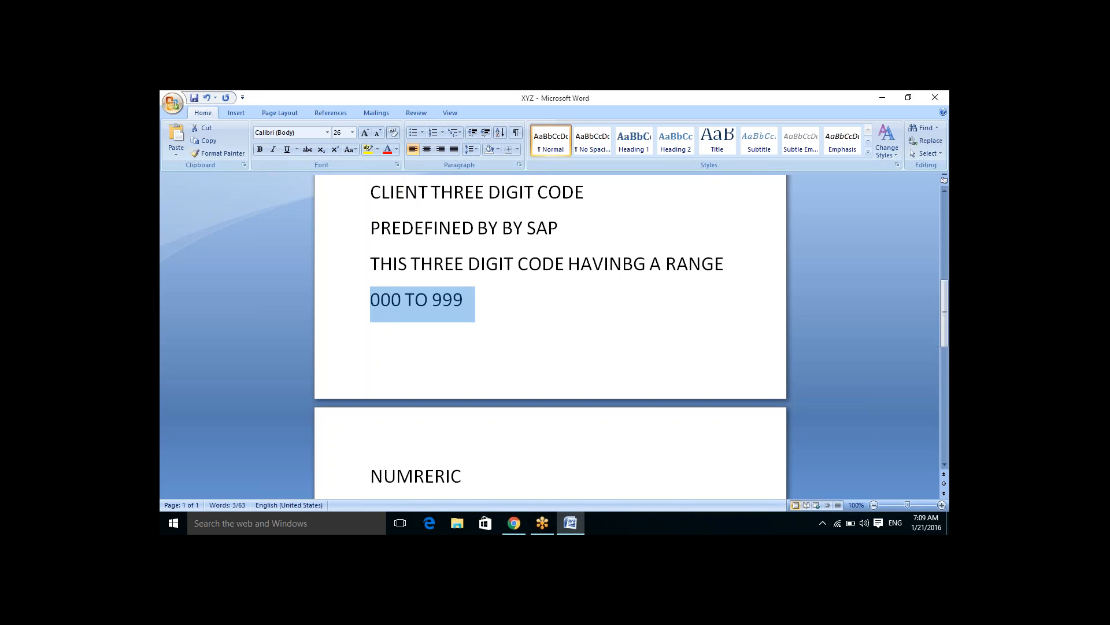
Step: Highlight the line "000 TO 999" in yellow
left_click(368, 149)
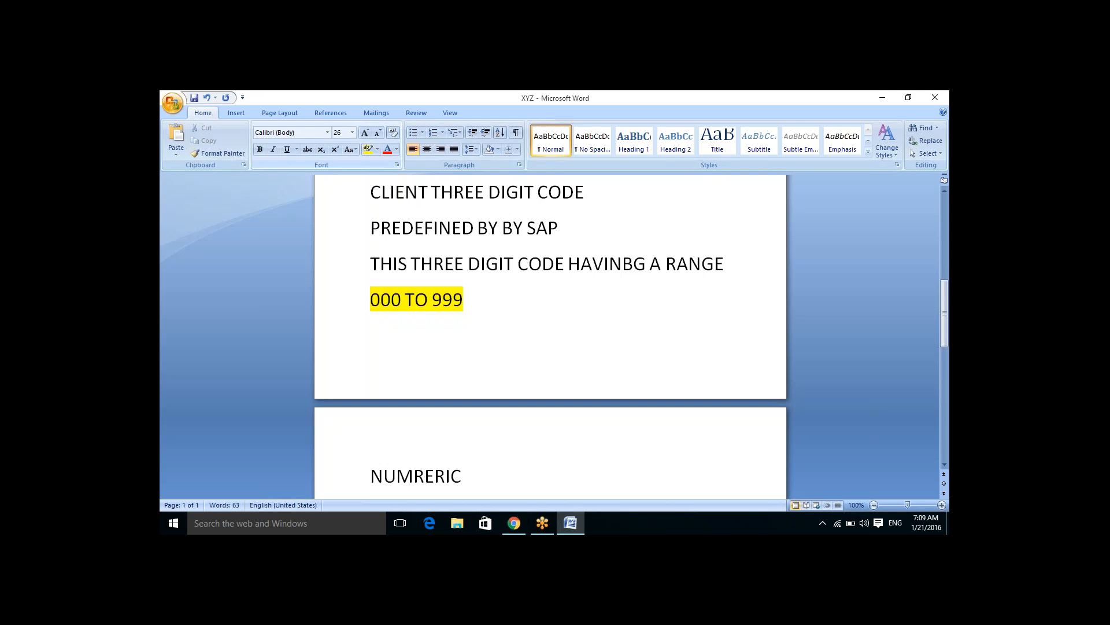
left_click(581, 229)
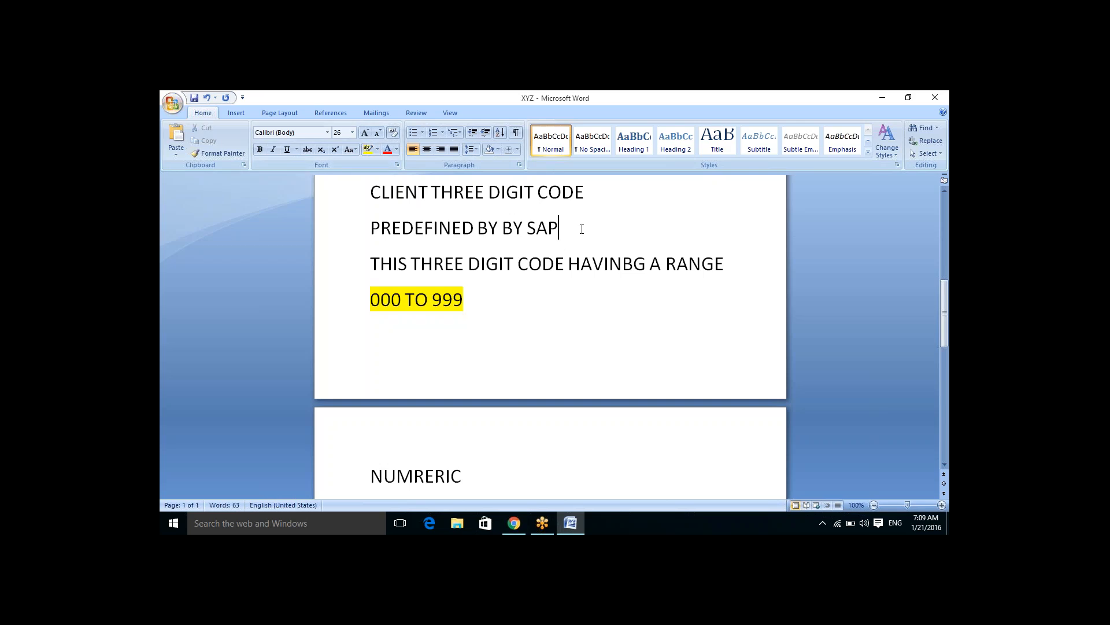
Step: Append "800 TO 899" after "SYSTEM/TRAINING SYSTEM/SAND BOX"
scroll(582, 229, "up", 2)
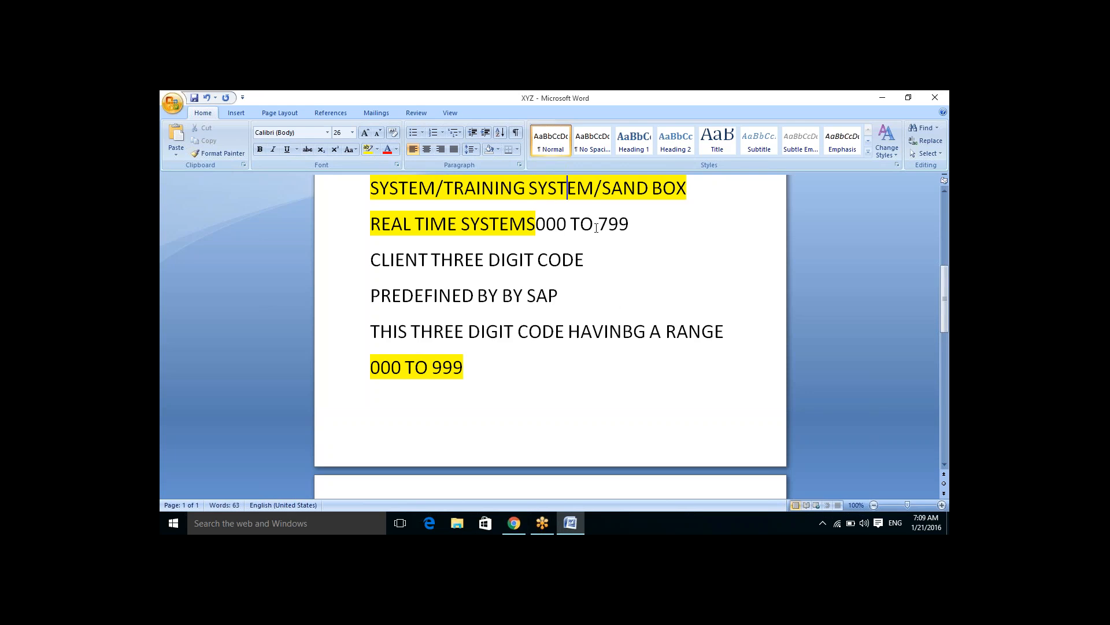
left_click(631, 225)
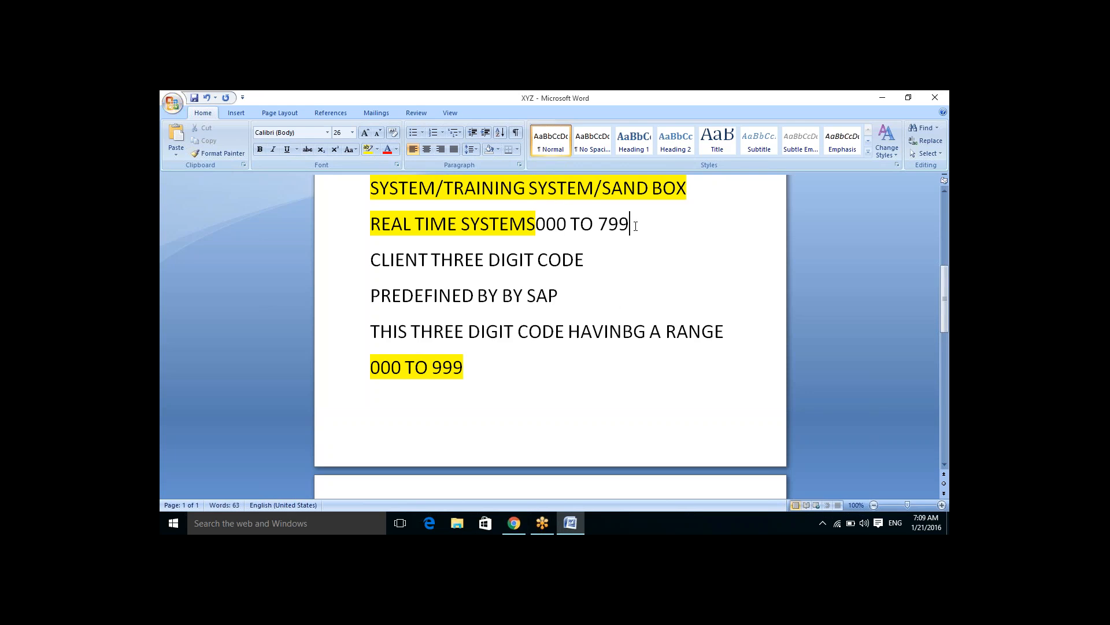
left_click(696, 192)
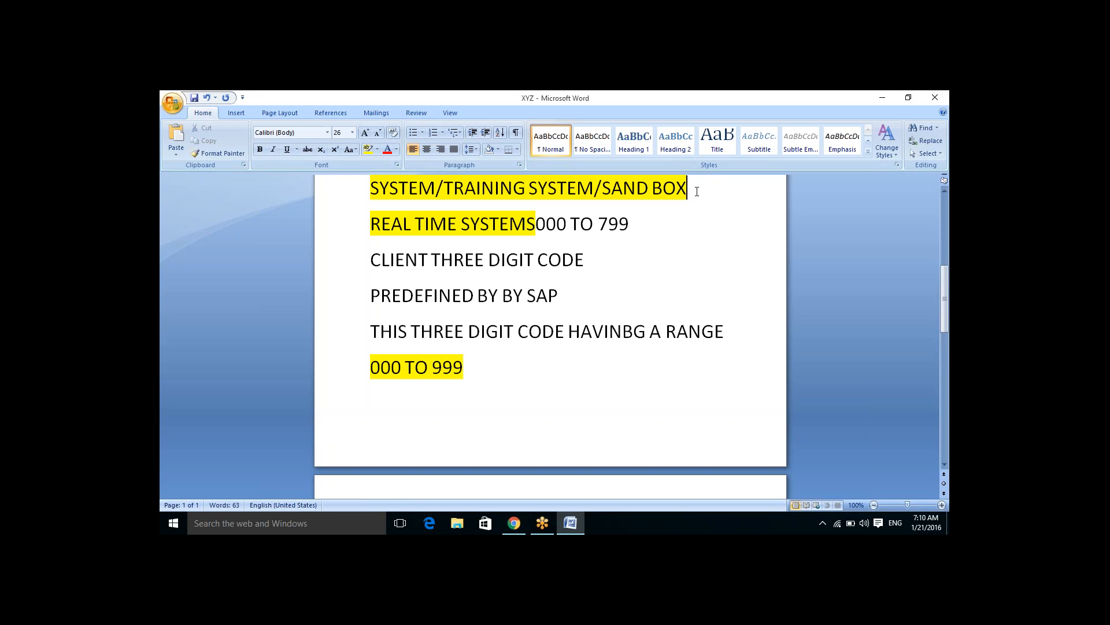
type("800")
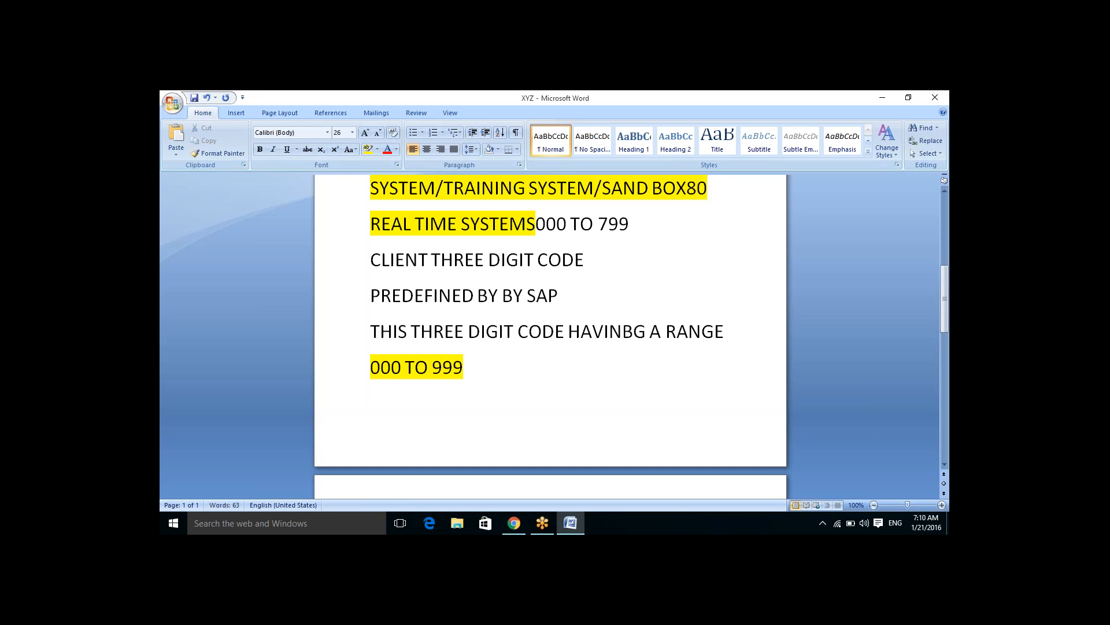
type(" TO")
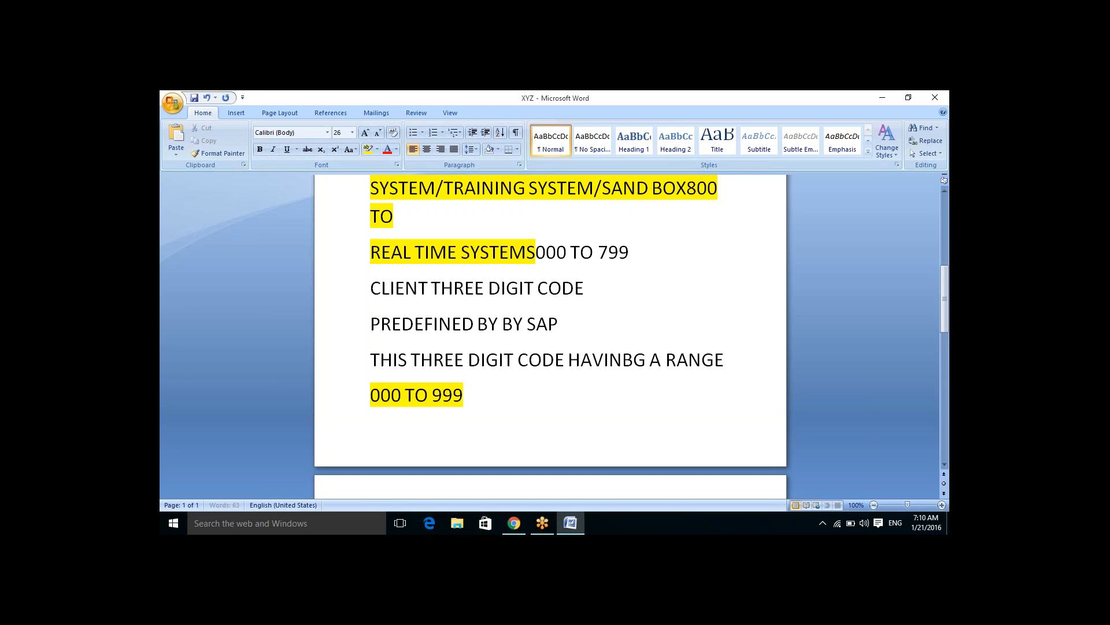
type(" 899")
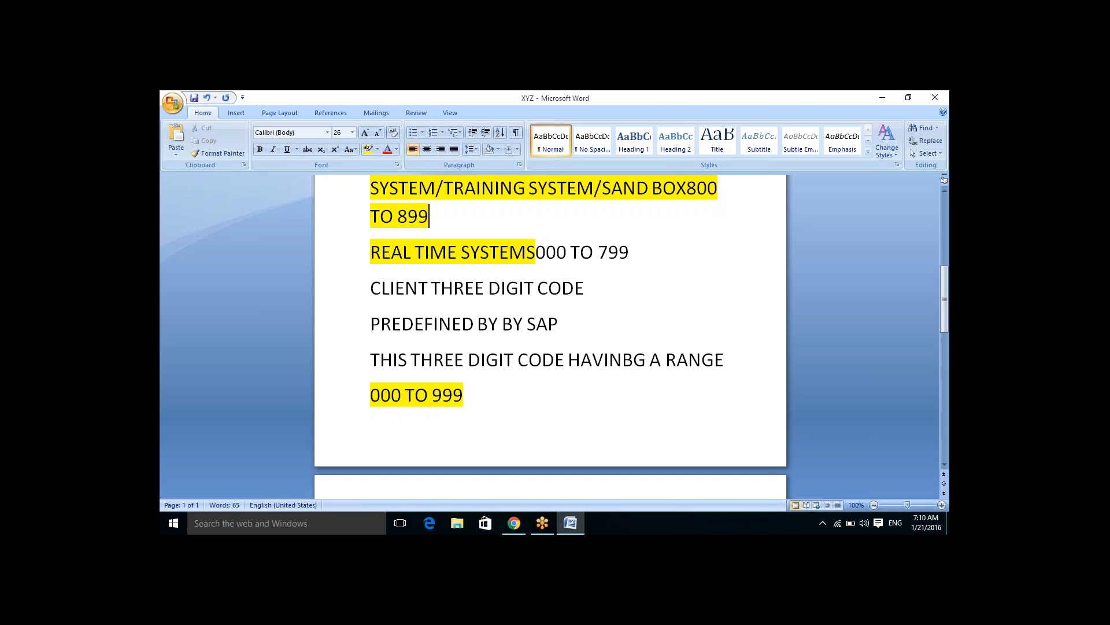
Step: Add a new line "900 TO 999" below the "REAL TIME SYSTEMS000 TO 799" line
left_click(661, 254)
key("Return")
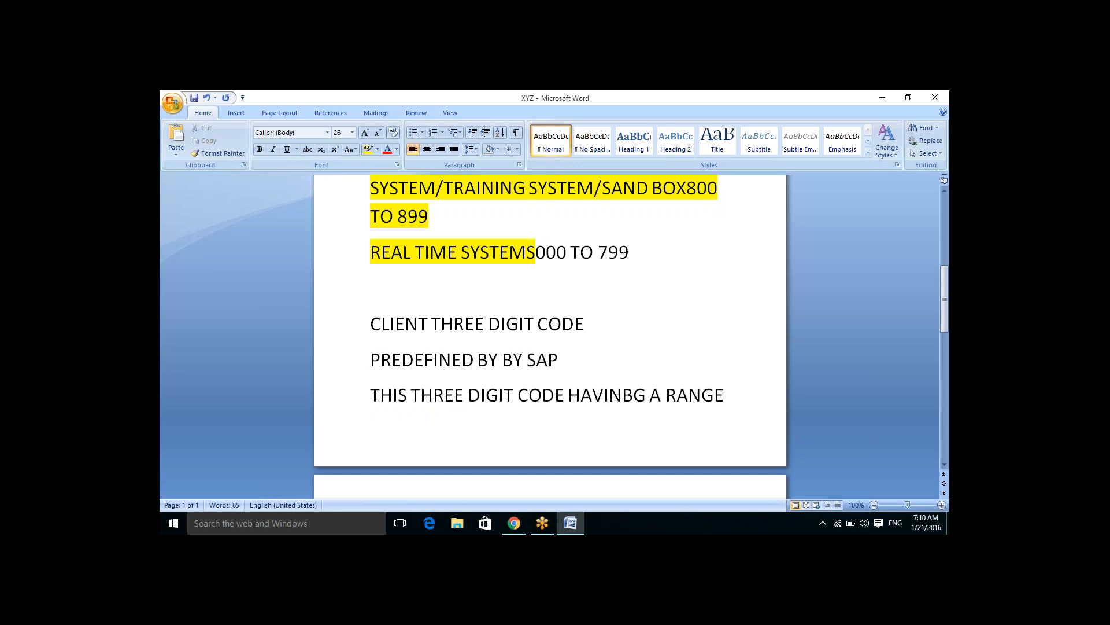
type("900 TO 999")
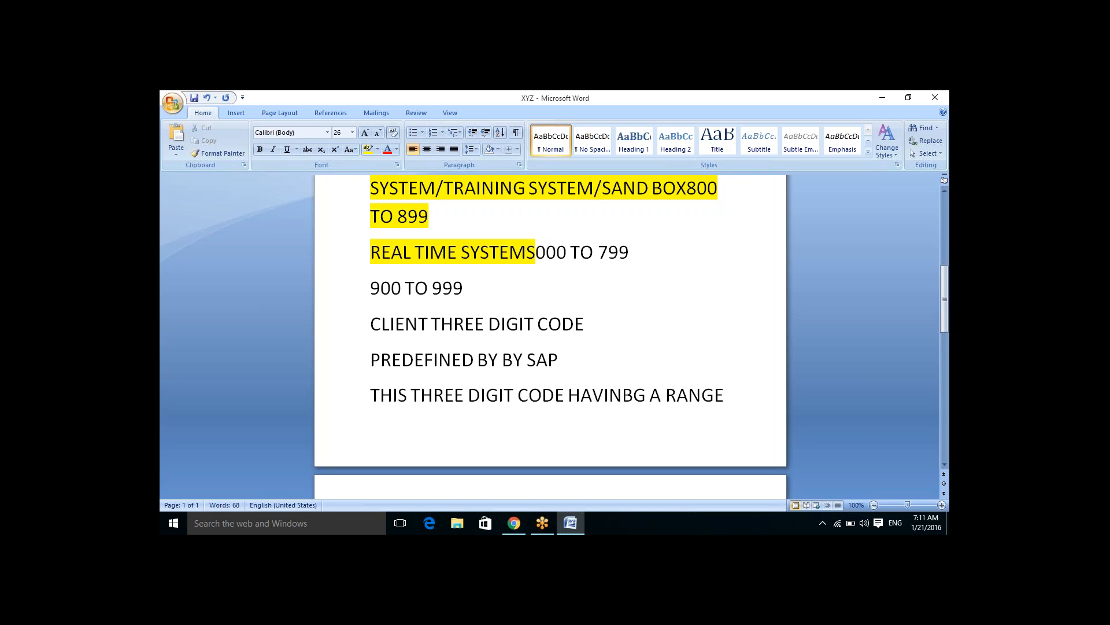
Step: Undo the last three edits
key("ctrl+z")
key("ctrl+z")
key("ctrl+z")
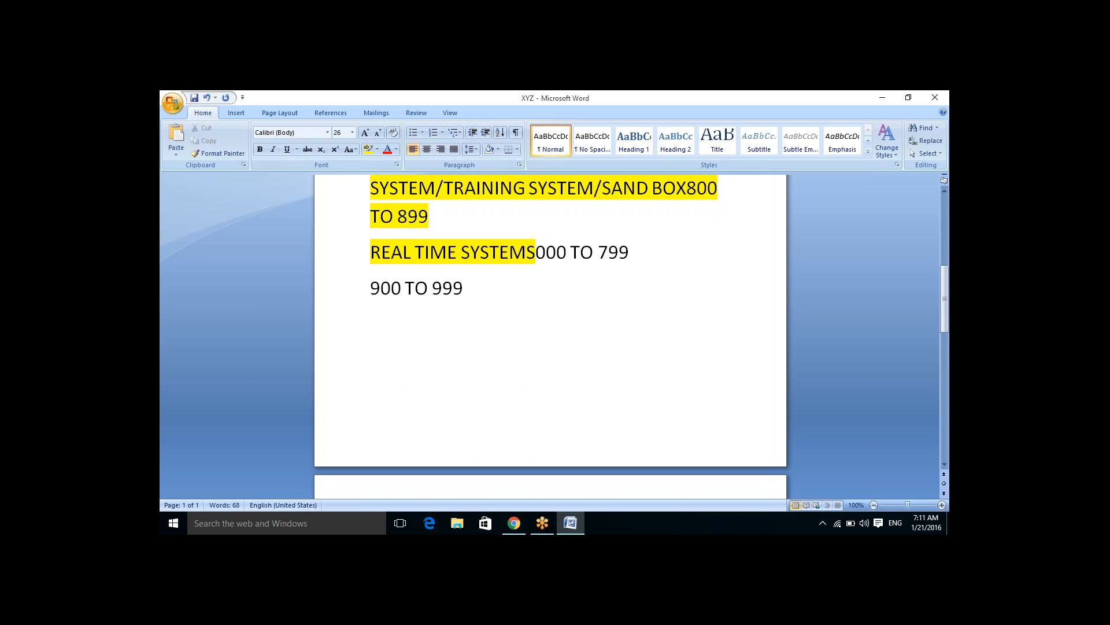
Step: Minimize the document, launch SAP Logon from the desktop and log on to the ECC EHP connection
left_click(882, 97)
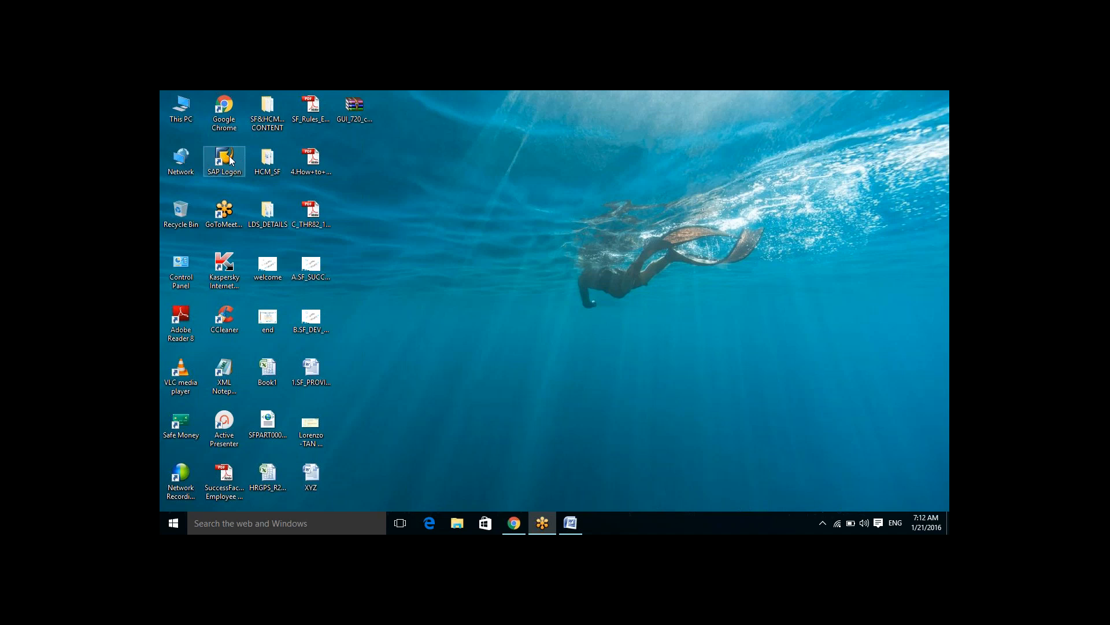
left_click(230, 161)
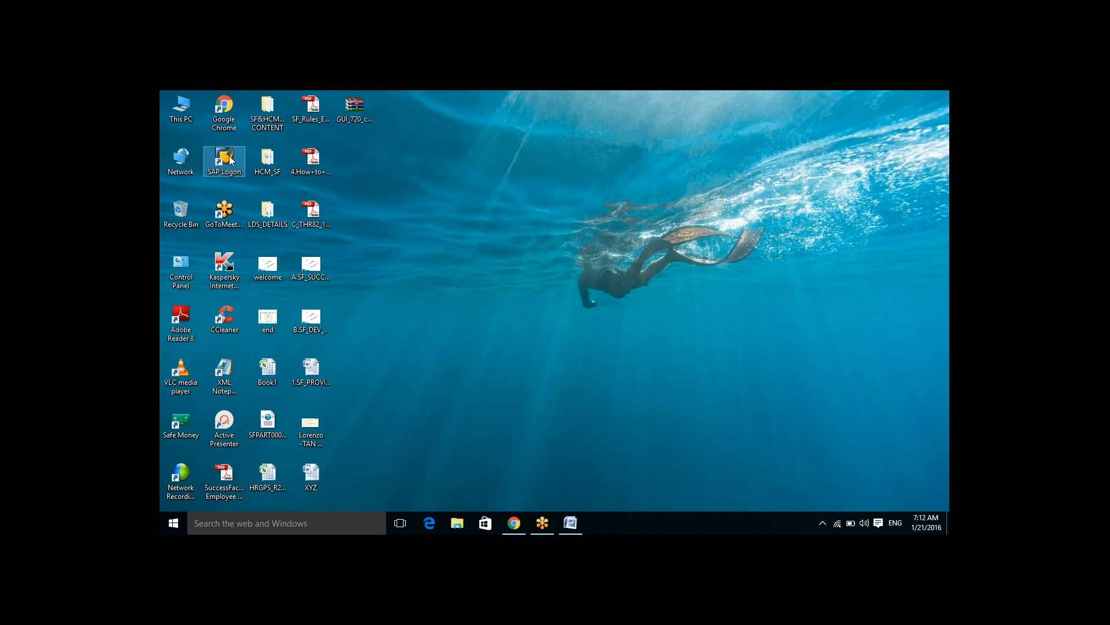
double_click(230, 161)
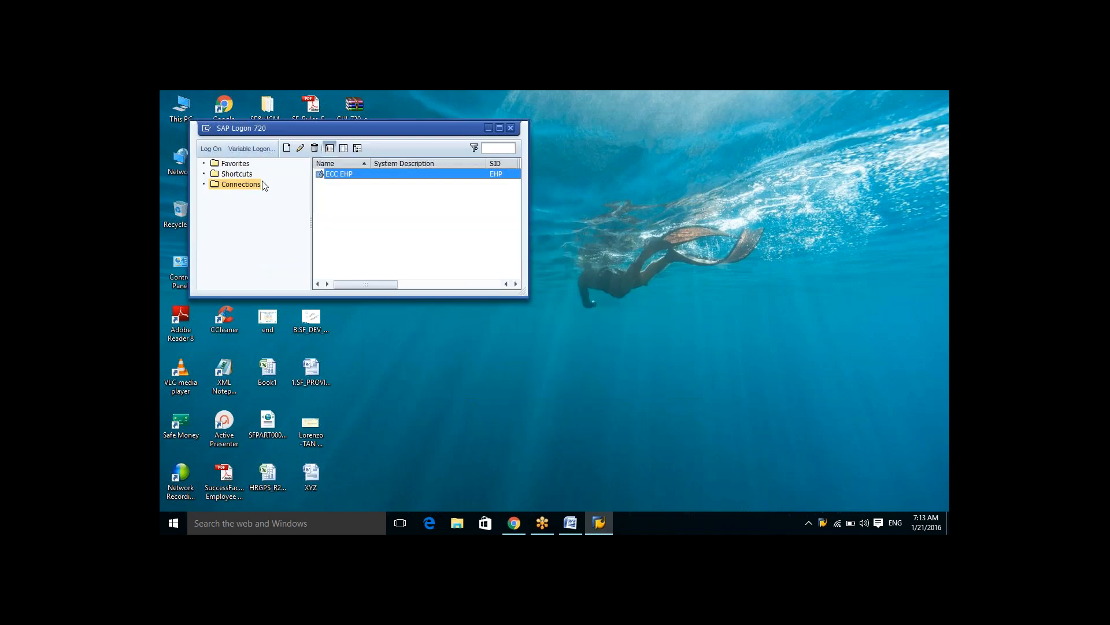
left_click(213, 149)
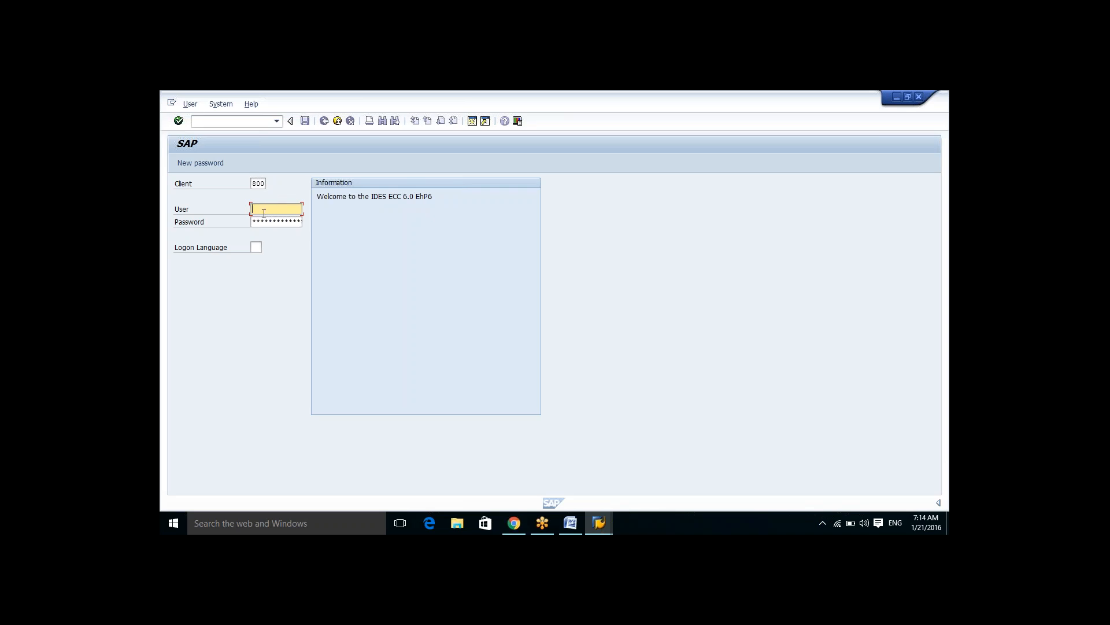
Step: Enter the user name from the suggestions and log on to client 800
key("Caps_Lock")
type("A")
key("BackSpace")
type("ani")
key("BackSpace")
key("Down")
key("Return")
key("Tab")
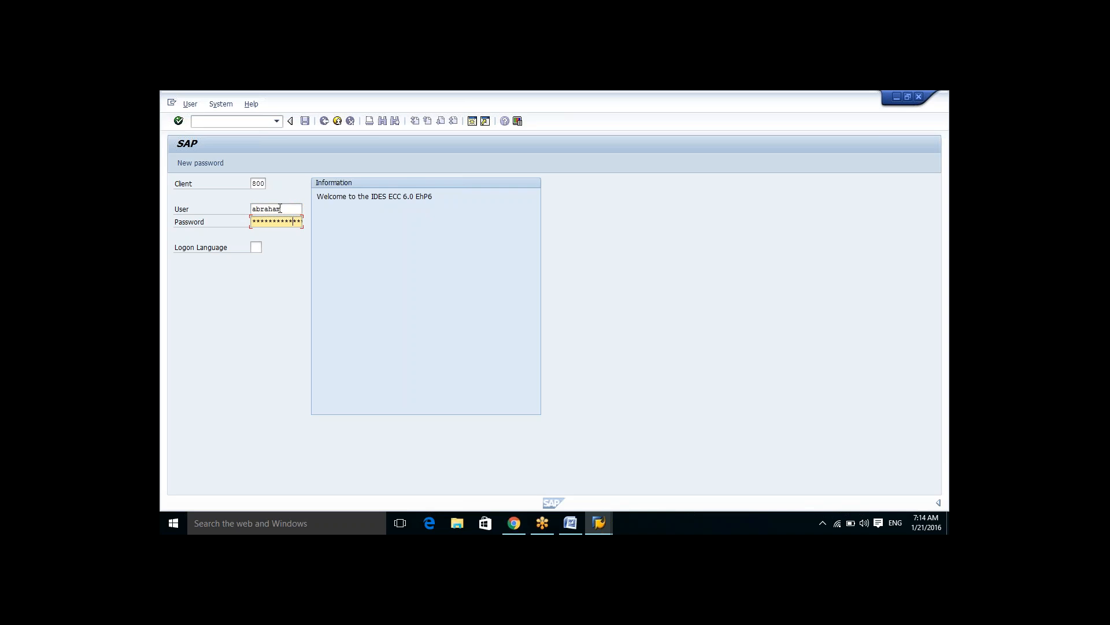
left_click(179, 121)
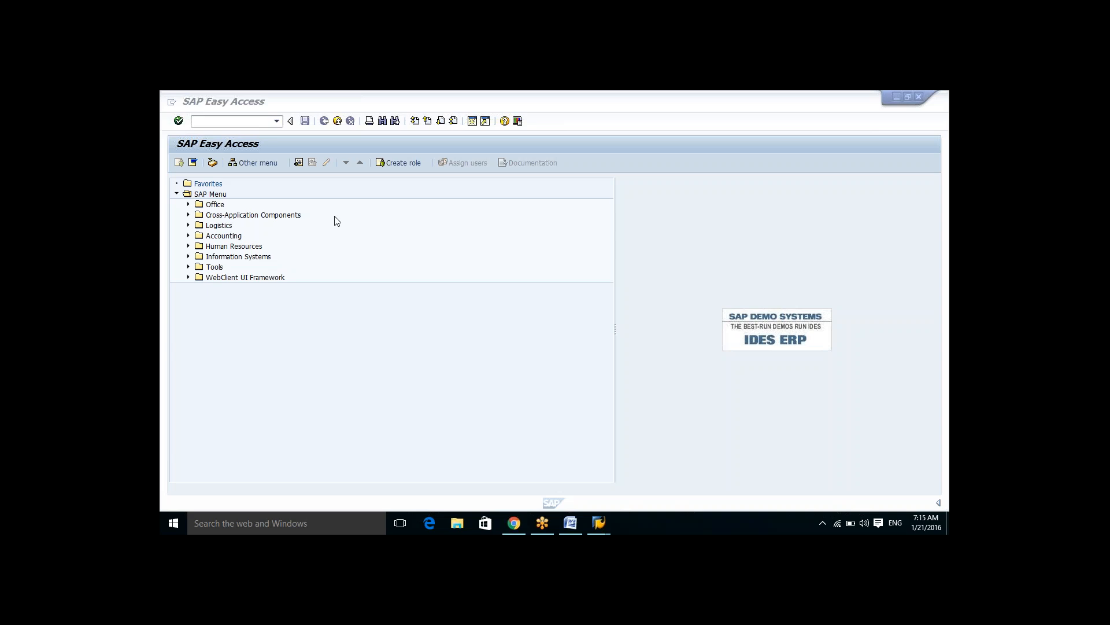
Step: Return to the XYZ document and type the line "In sap we have two types of screens"
left_click(570, 524)
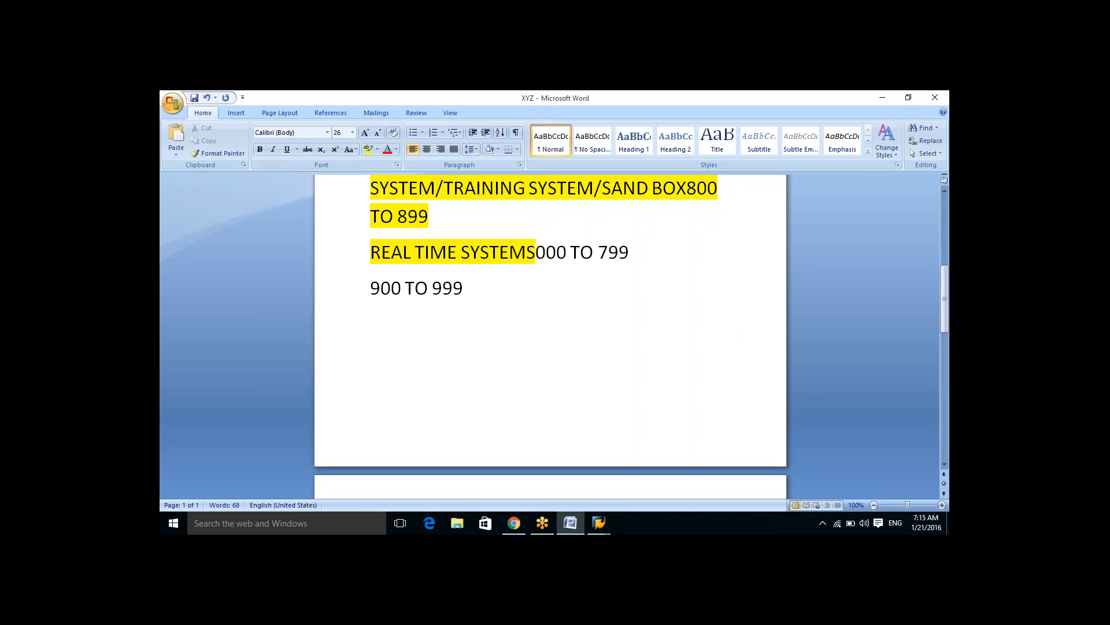
type("In sap we have two ty")
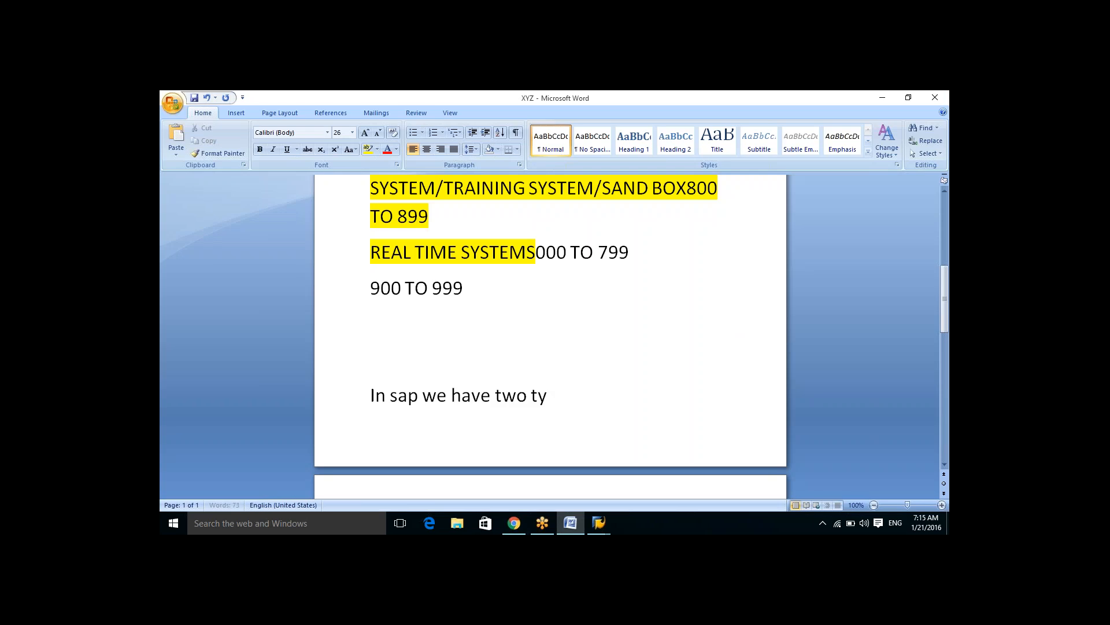
type("pes of screens")
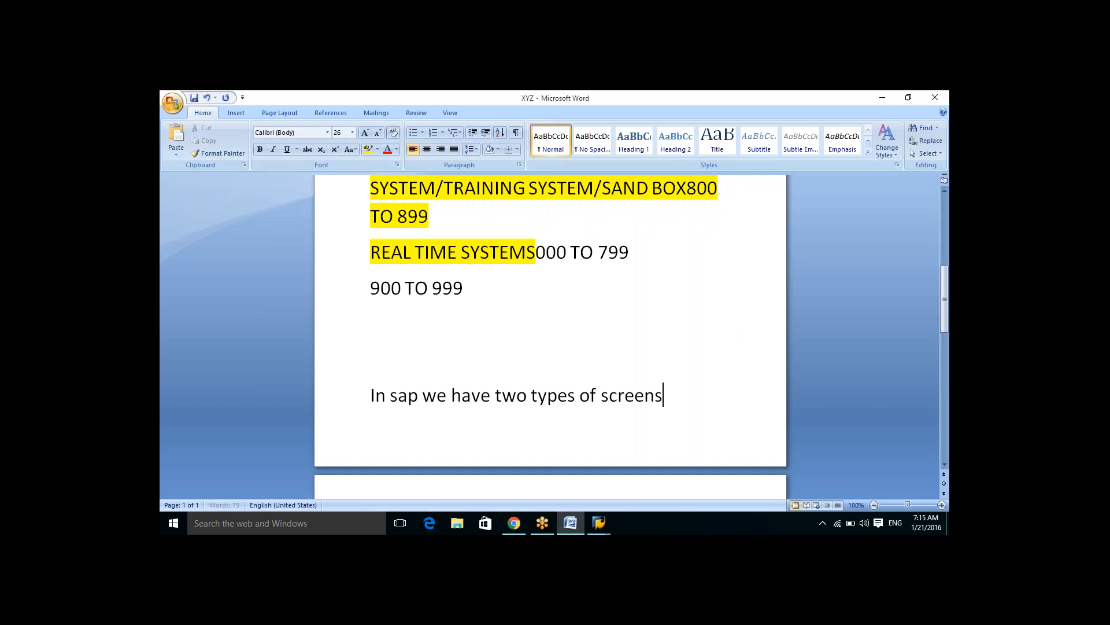
key("Return")
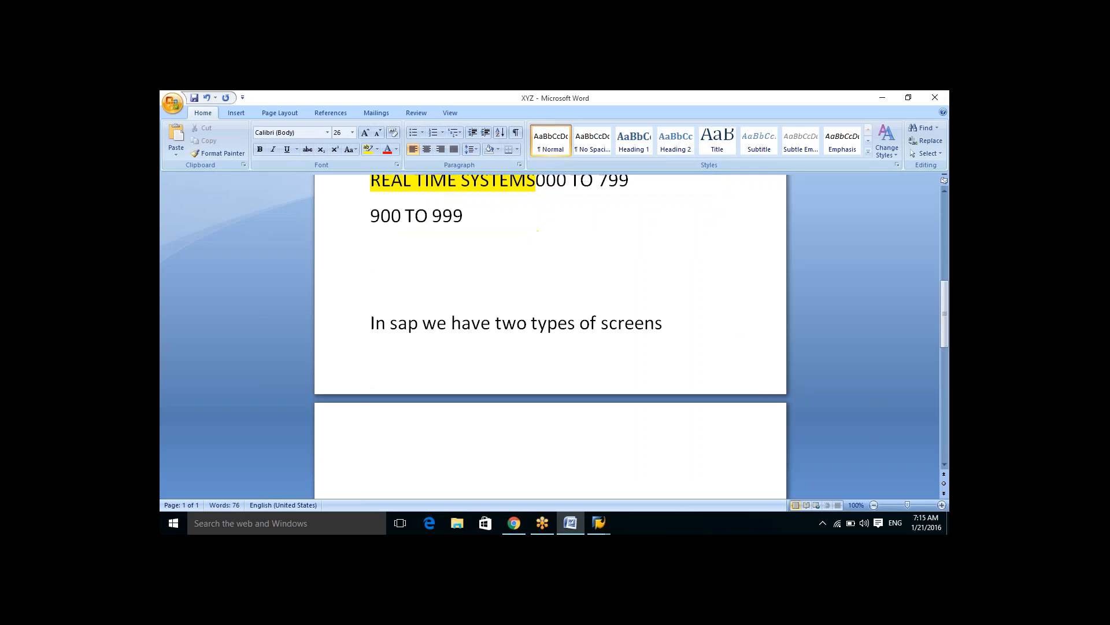
Step: Add the lines "Frant end screen" and "Back end screen" below it
type("frant end screen")
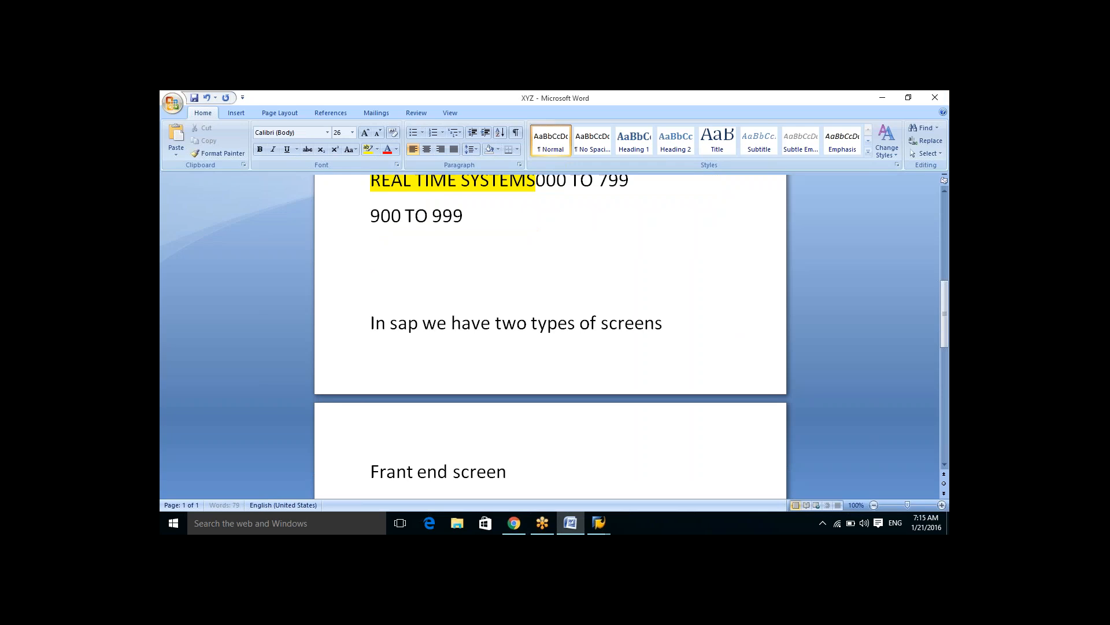
key("Return")
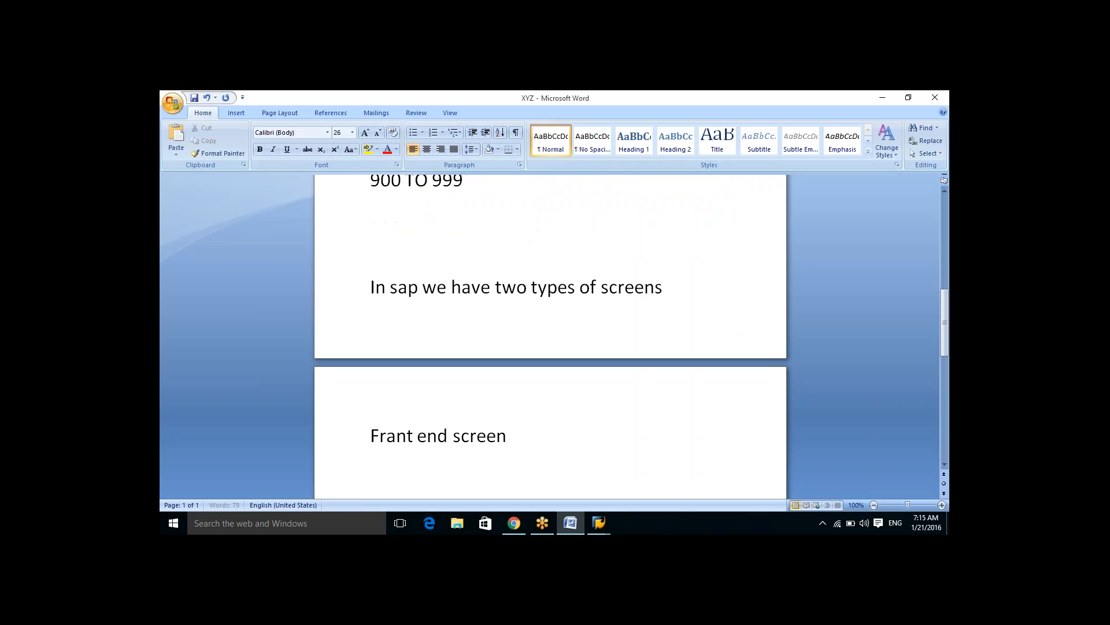
type("bac")
type("k end sc")
type("reen")
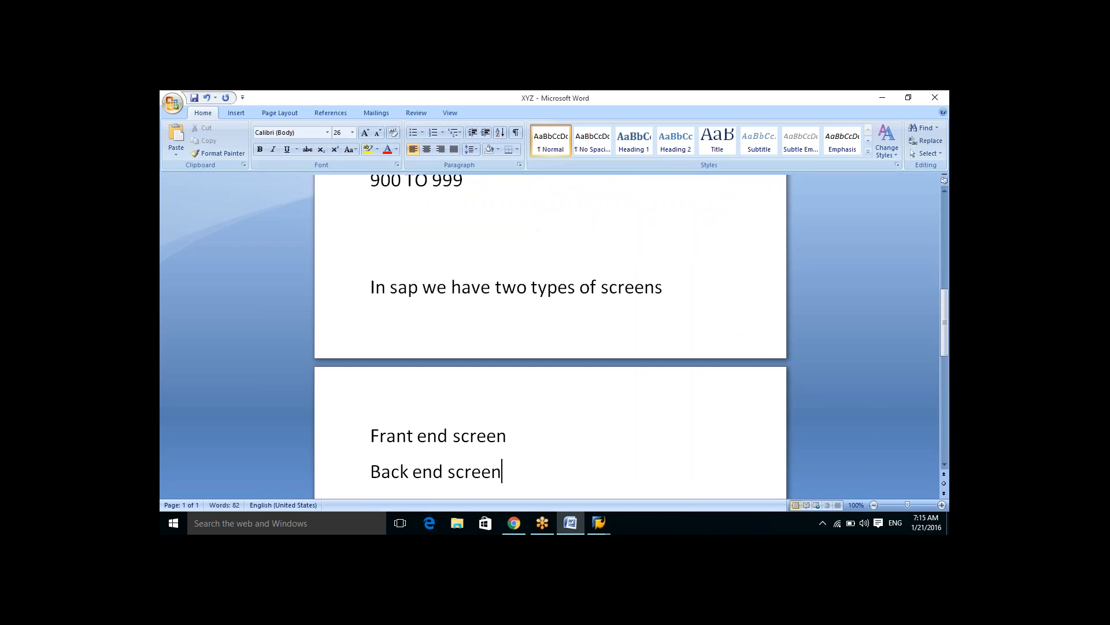
Step: Append "= acce" to the end of the "Frant end screen" line
left_click(507, 435)
type("= acce")
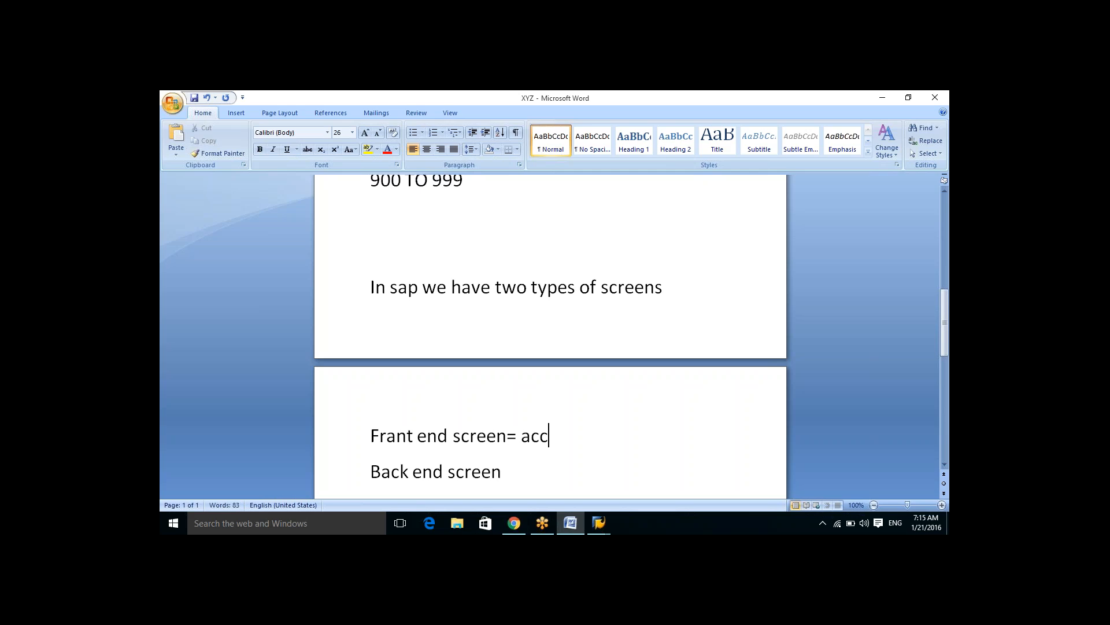
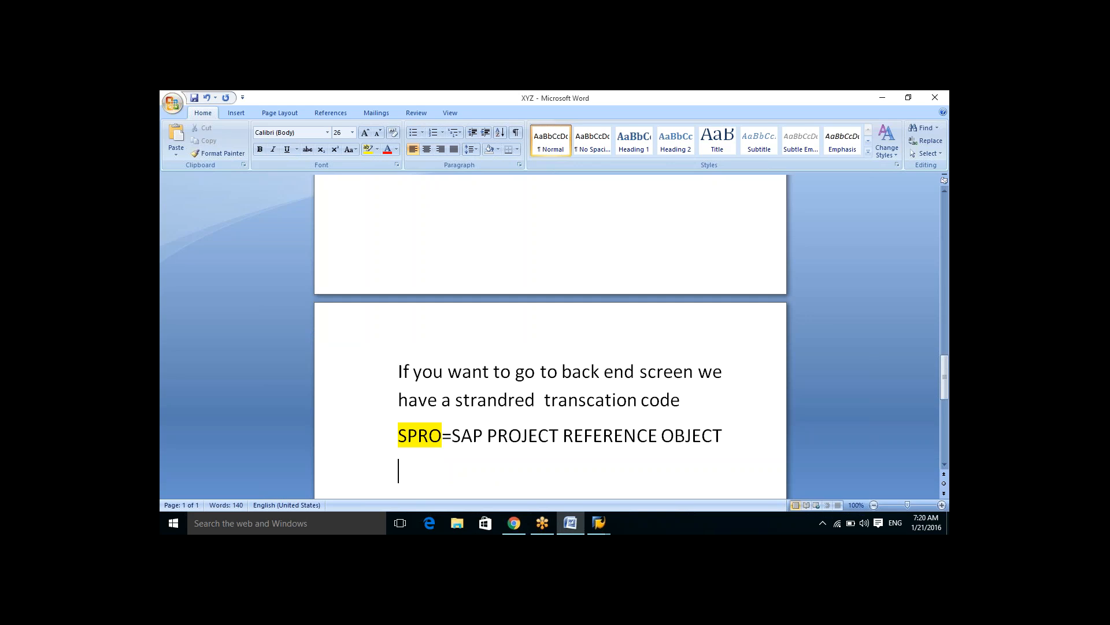
Step: Type the line "STANDERED PROGRAMMING REFENCE OBJECT" below the SPRO line and start a new line
type("STANDERE")
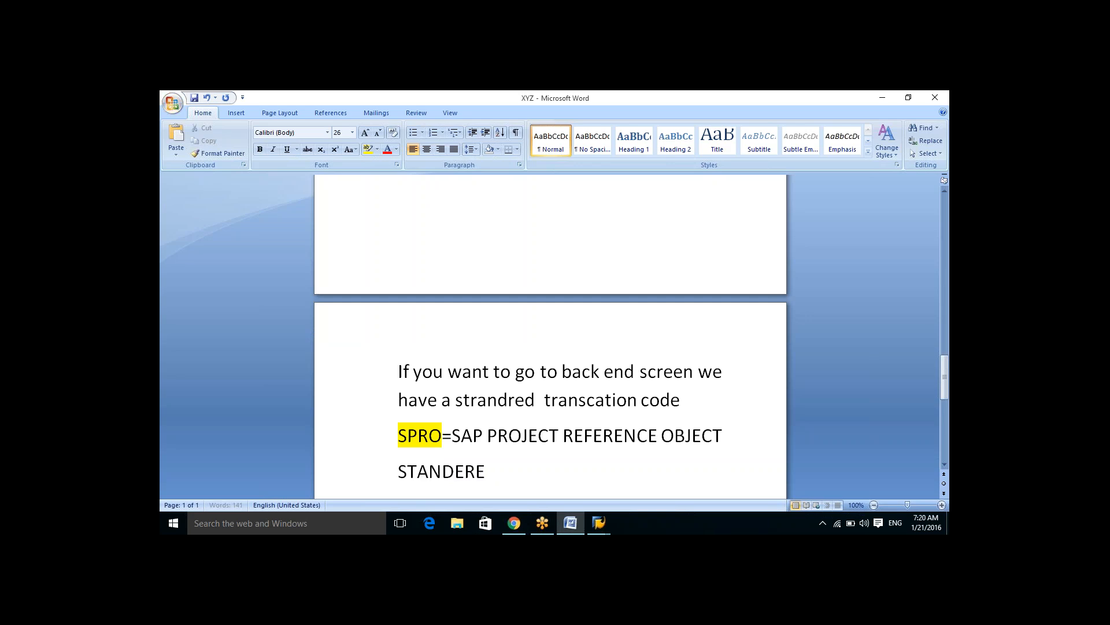
type("D PROG")
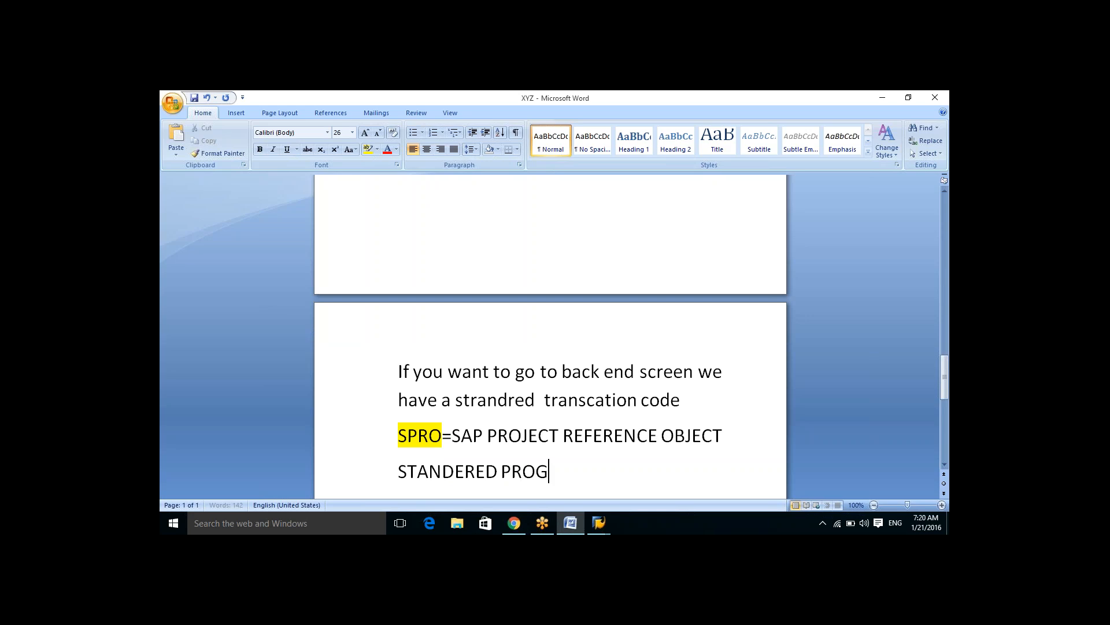
type("RAMMING")
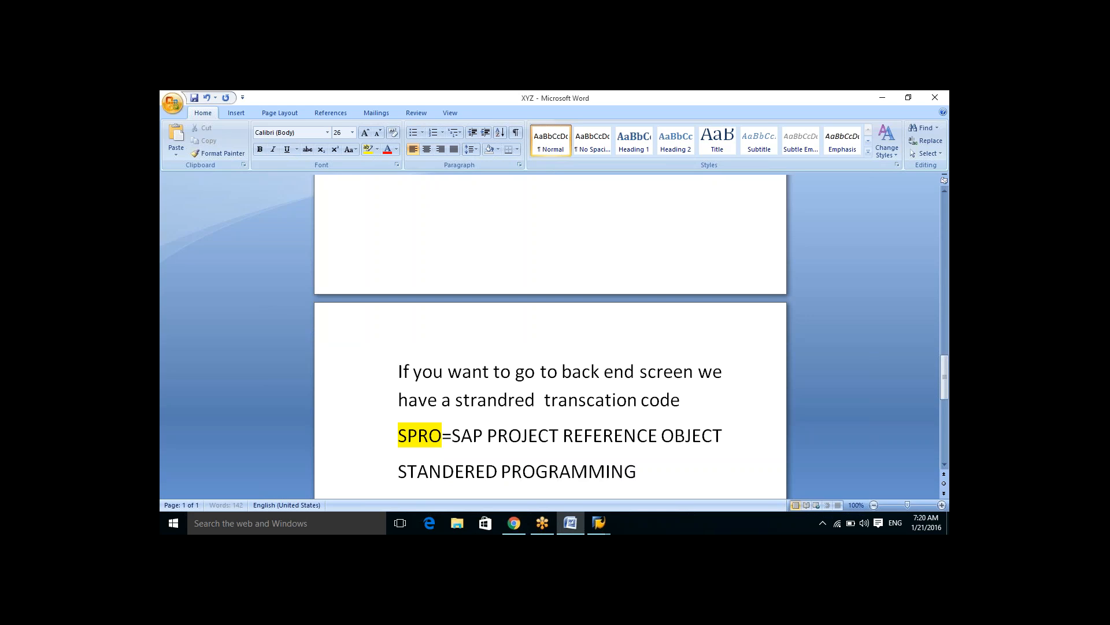
type(" REFENCE OBJECT")
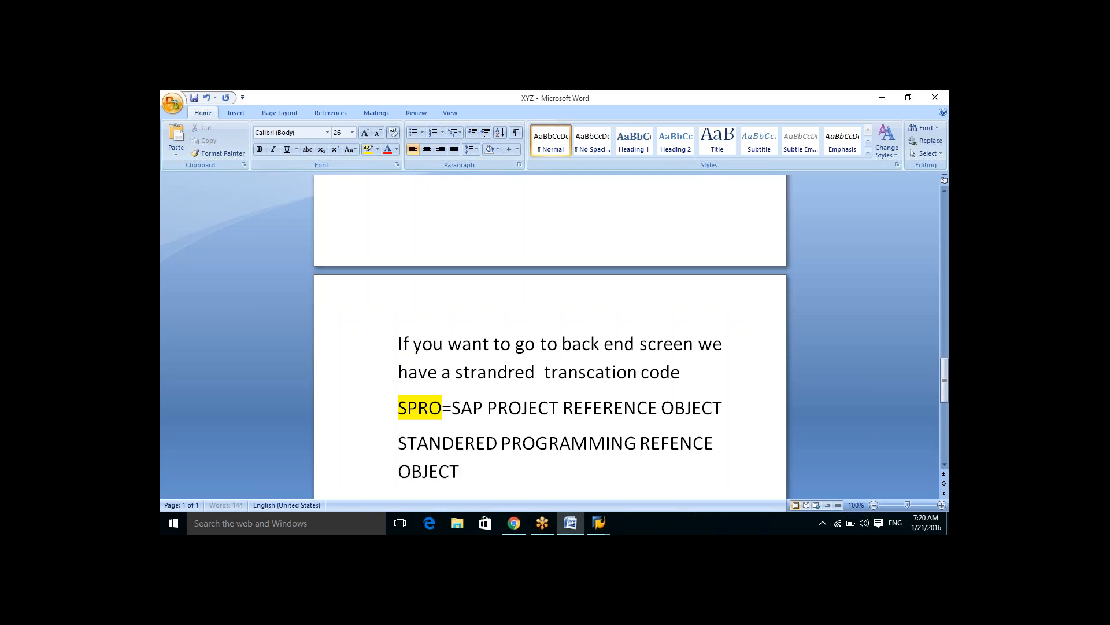
key("Return")
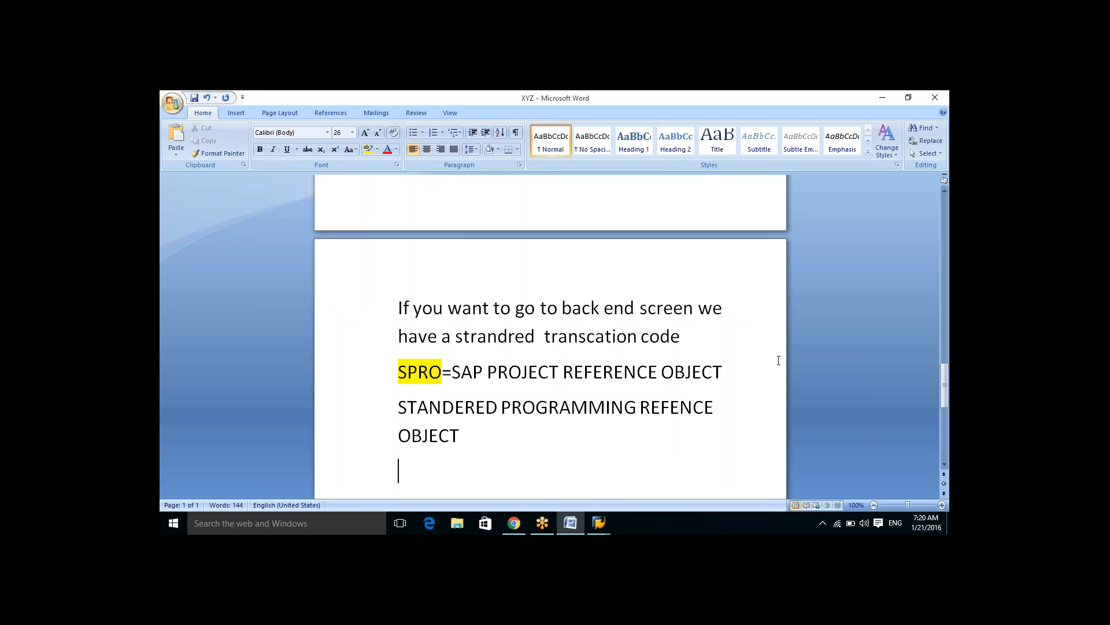
Step: Insert a blank line below the SPRO line and add another empty line after the last line
left_click(723, 371)
key("Return")
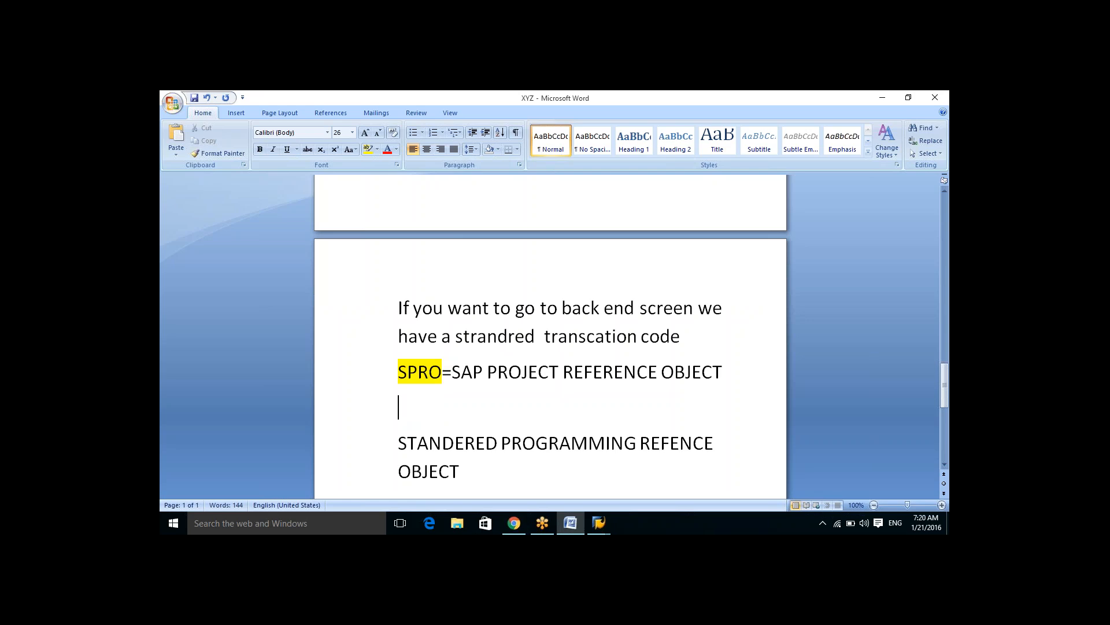
left_click(471, 472)
key("Return")
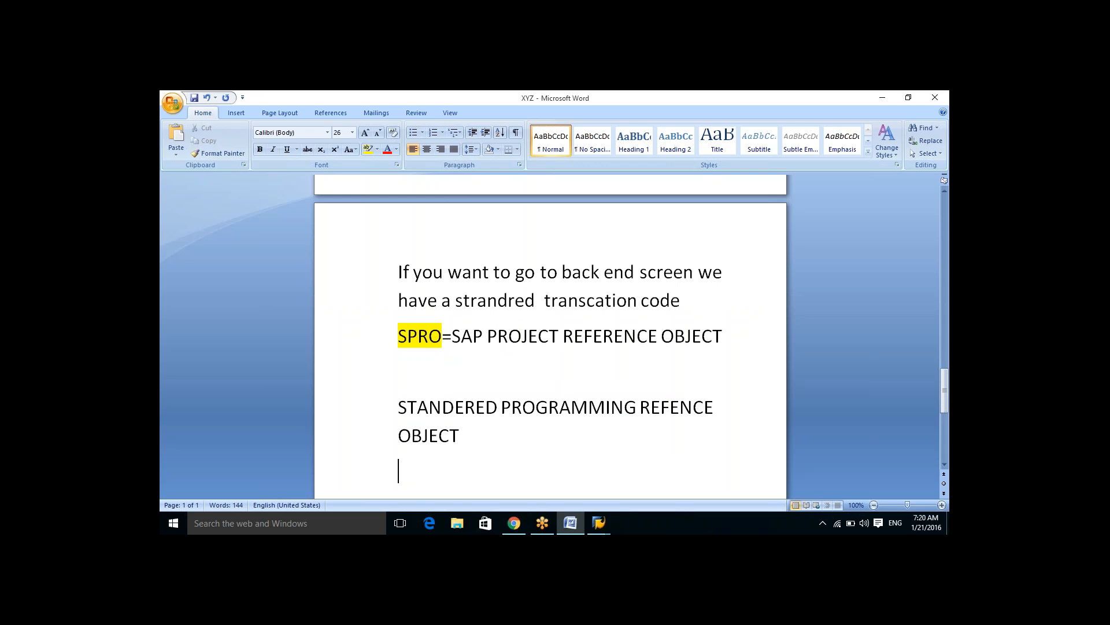
Step: Switch to SAP Easy Access and try to execute transaction SPRO, dismissing the connection error details
left_click(600, 523)
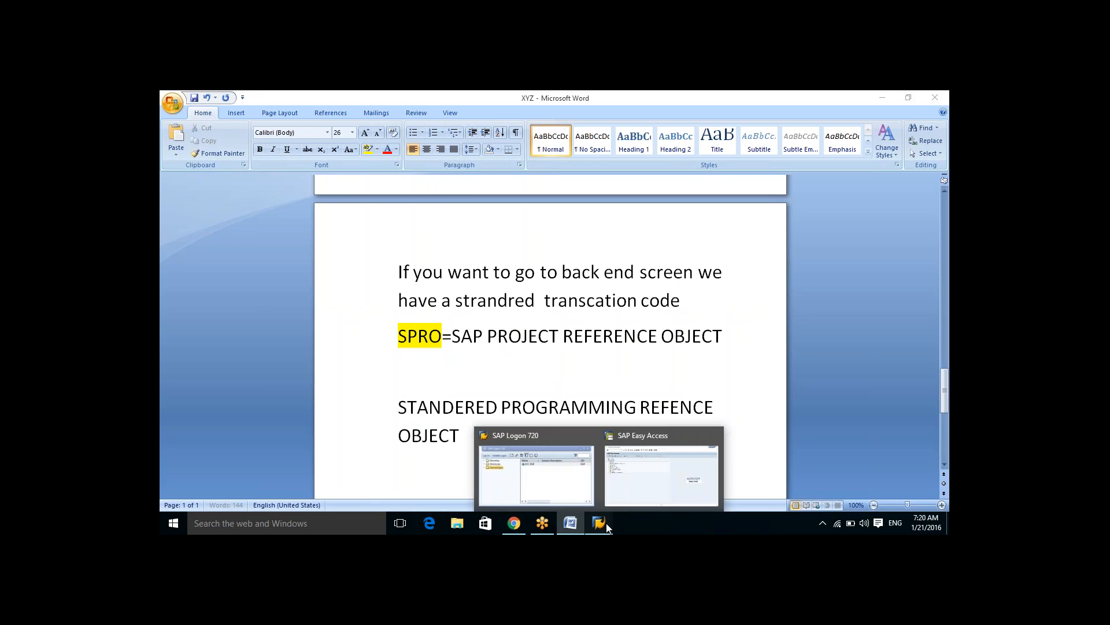
left_click(644, 452)
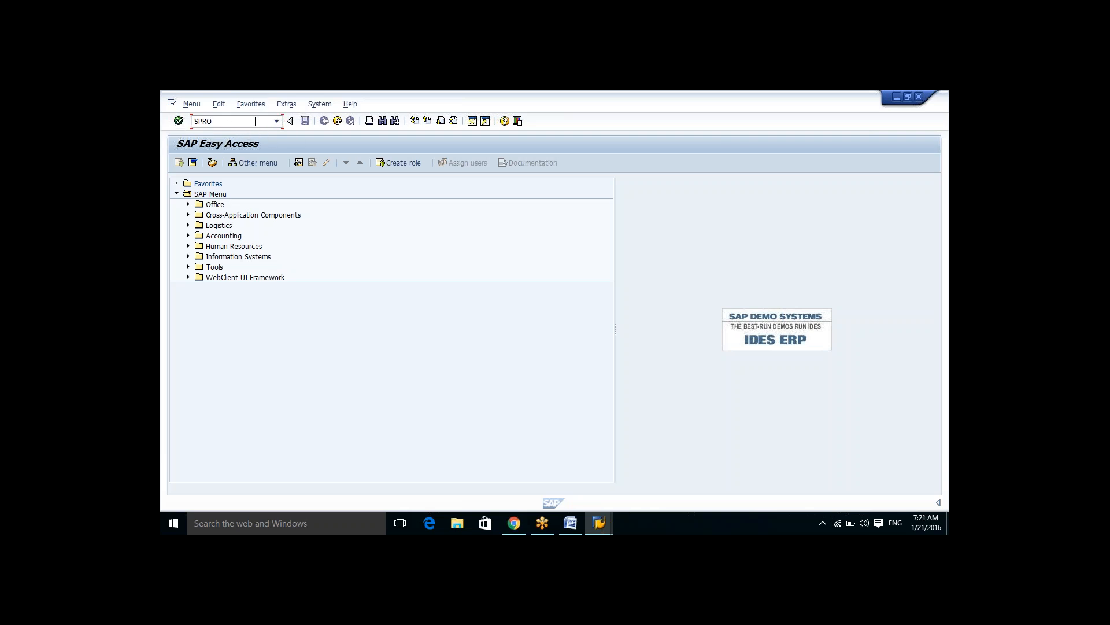
left_click(179, 122)
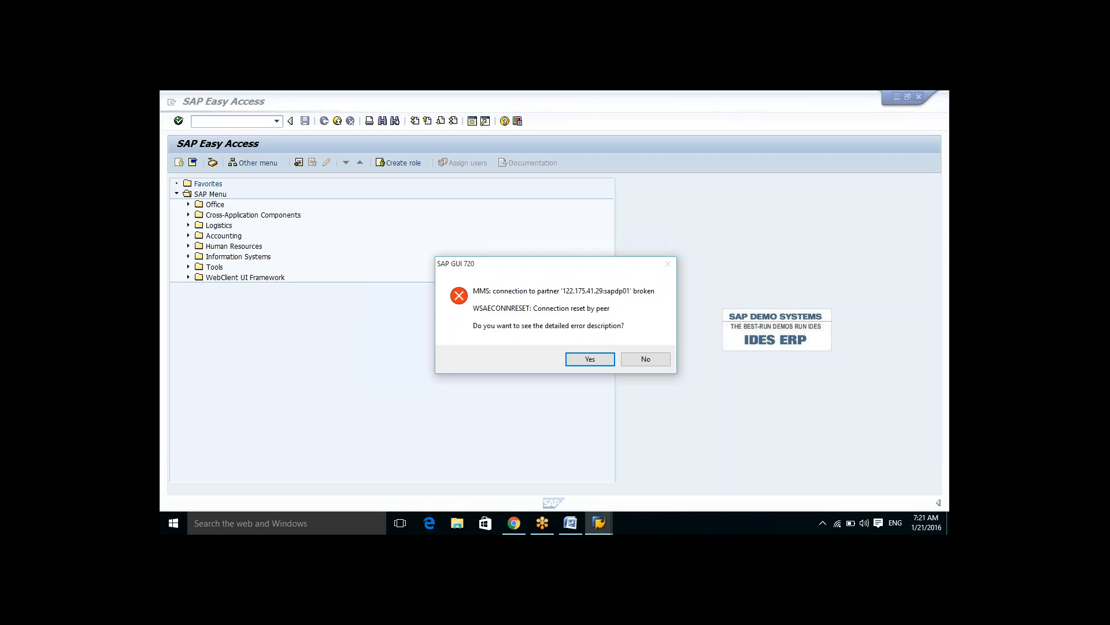
left_click(593, 362)
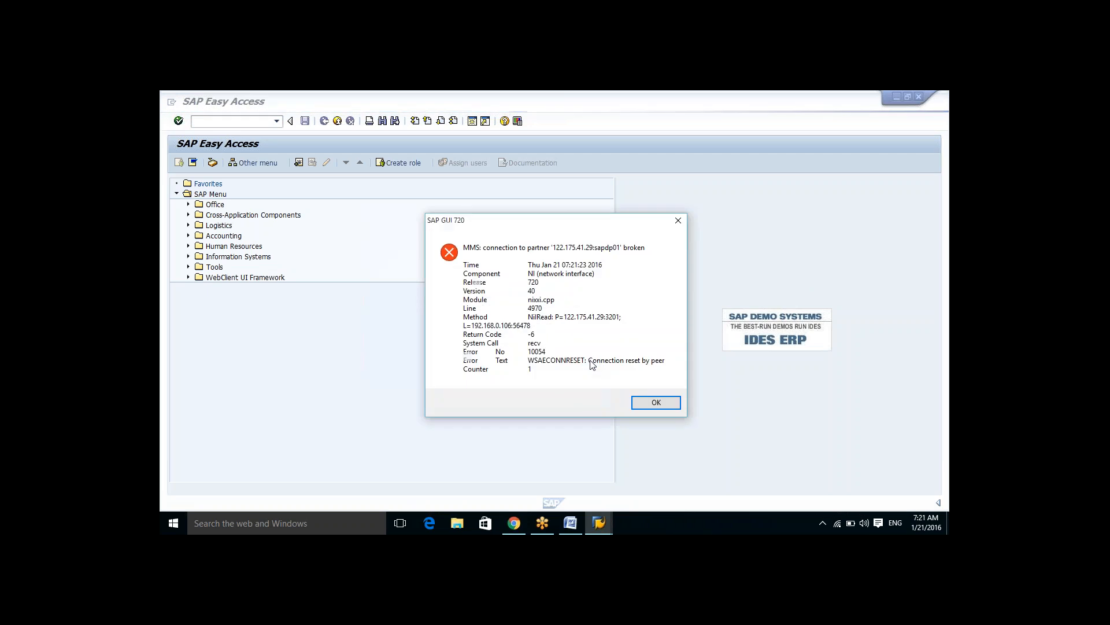
left_click(656, 402)
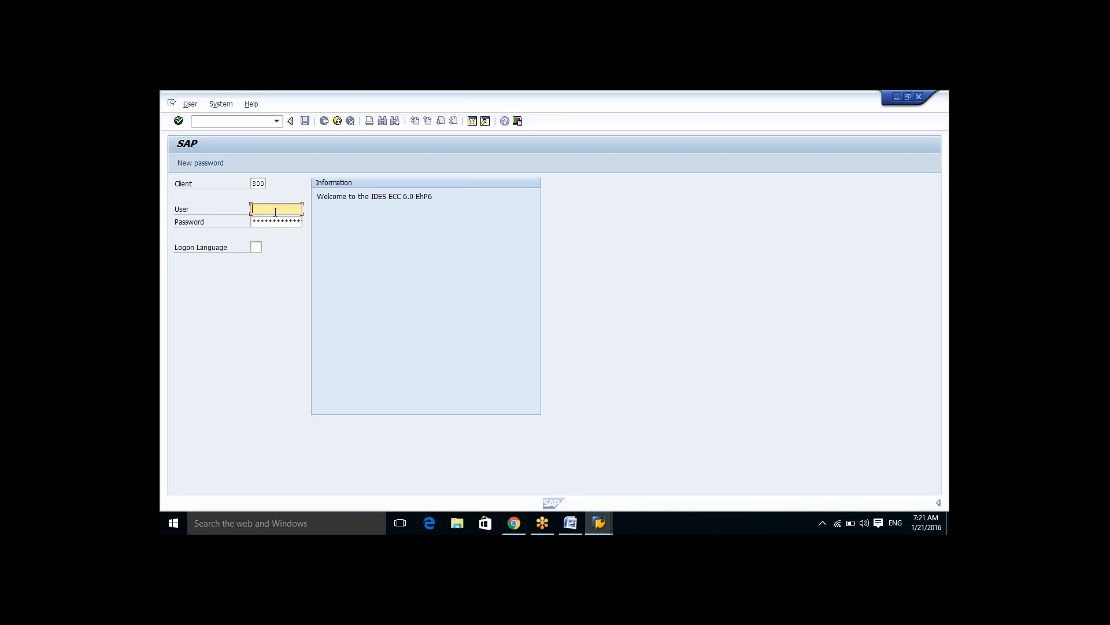
Step: Log back on with the suggested user name, continuing without ending the other logons
type("b")
key("Down")
key("Return")
key("Tab")
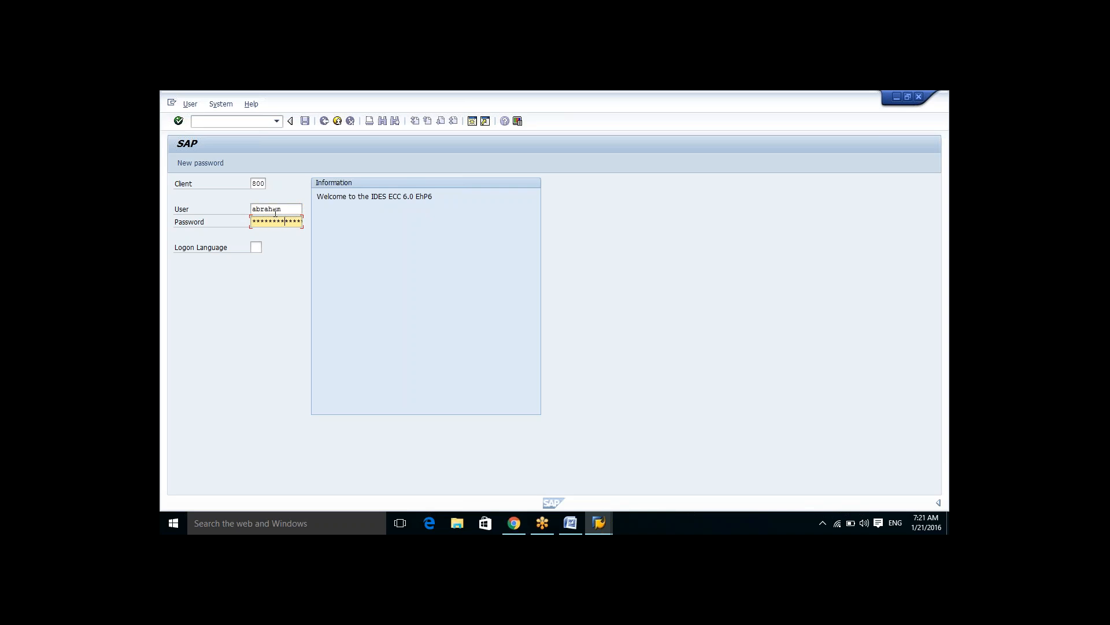
key("Return")
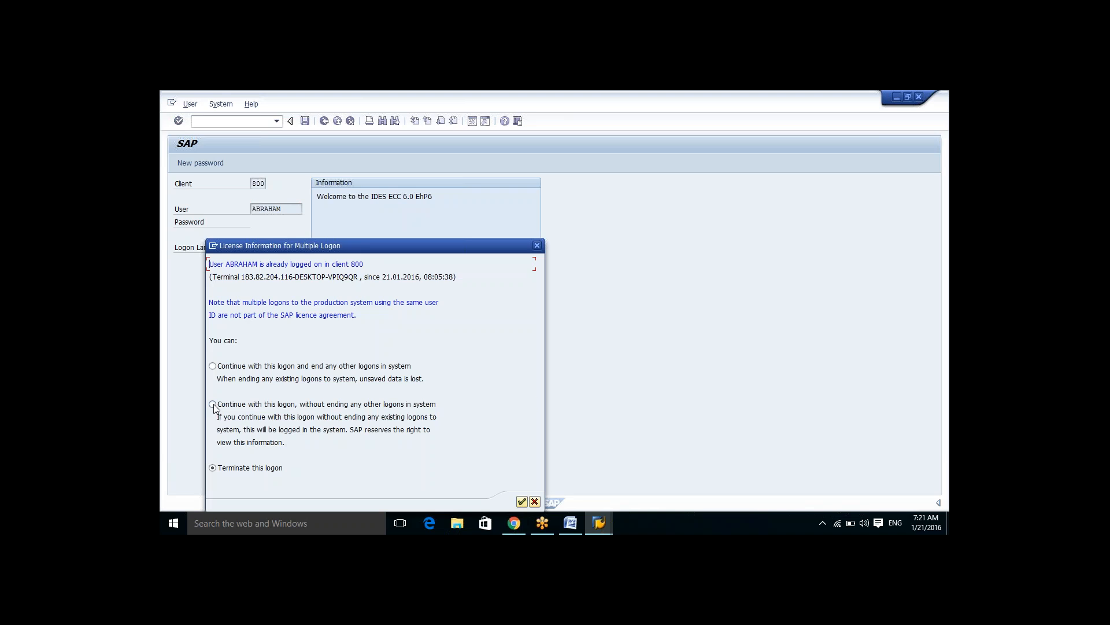
left_click(522, 501)
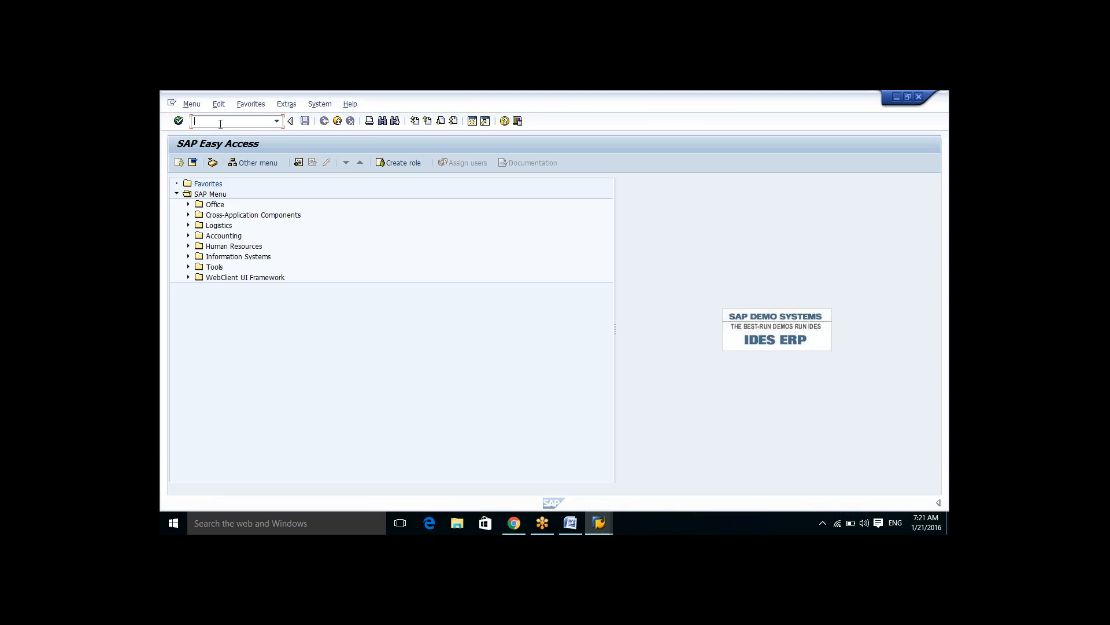
Step: Open transaction SPRO from the command field history to reach Customizing: Execute Project
key("Return")
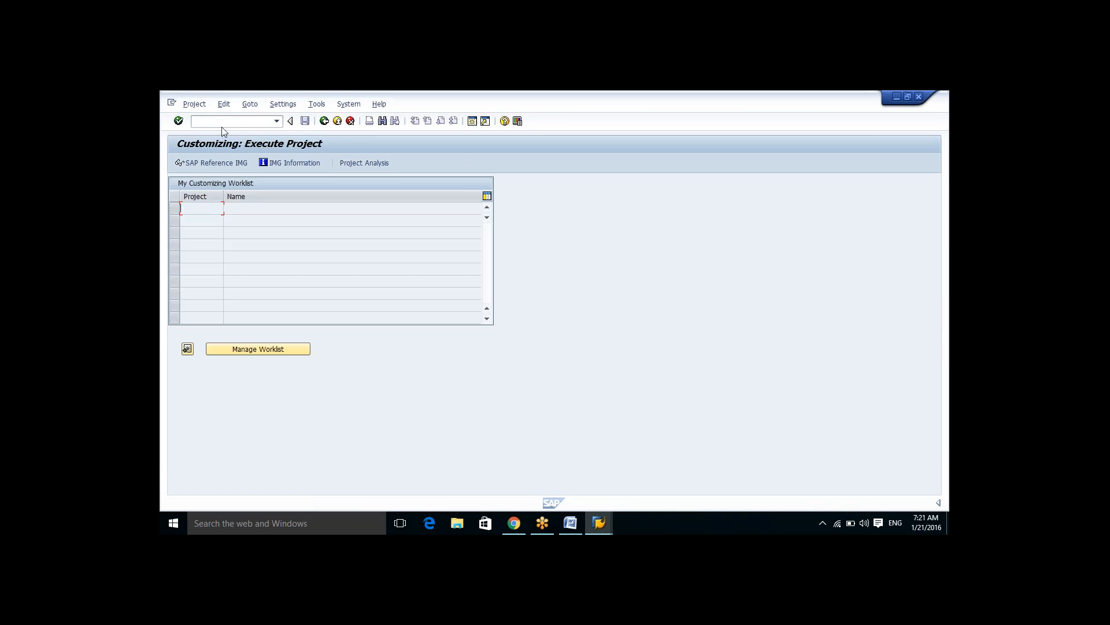
left_click(323, 125)
left_click(277, 121)
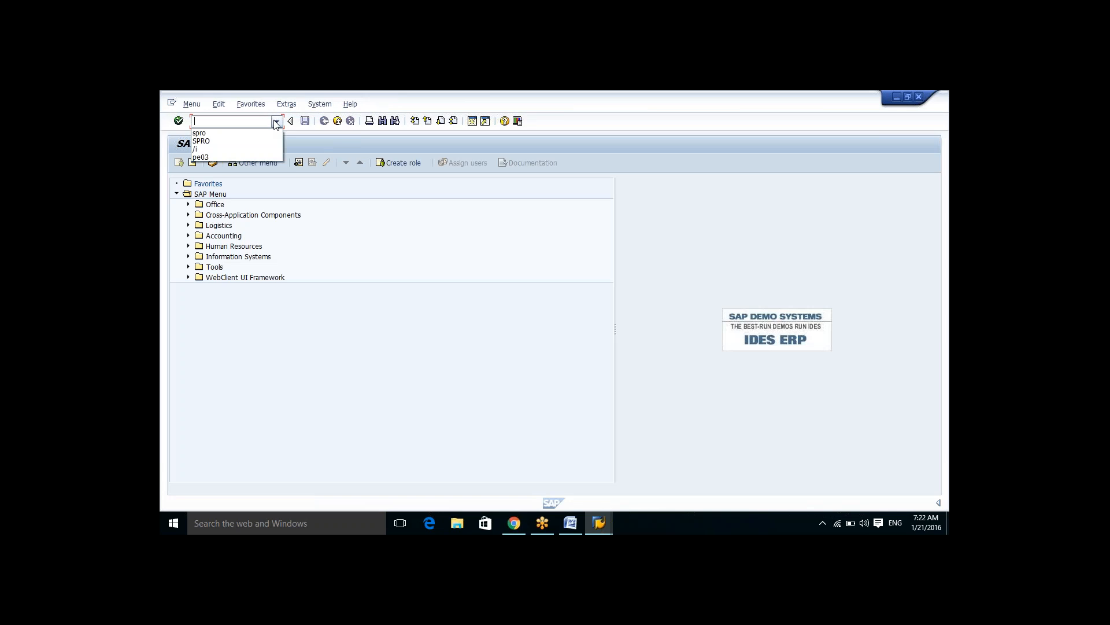
left_click(214, 133)
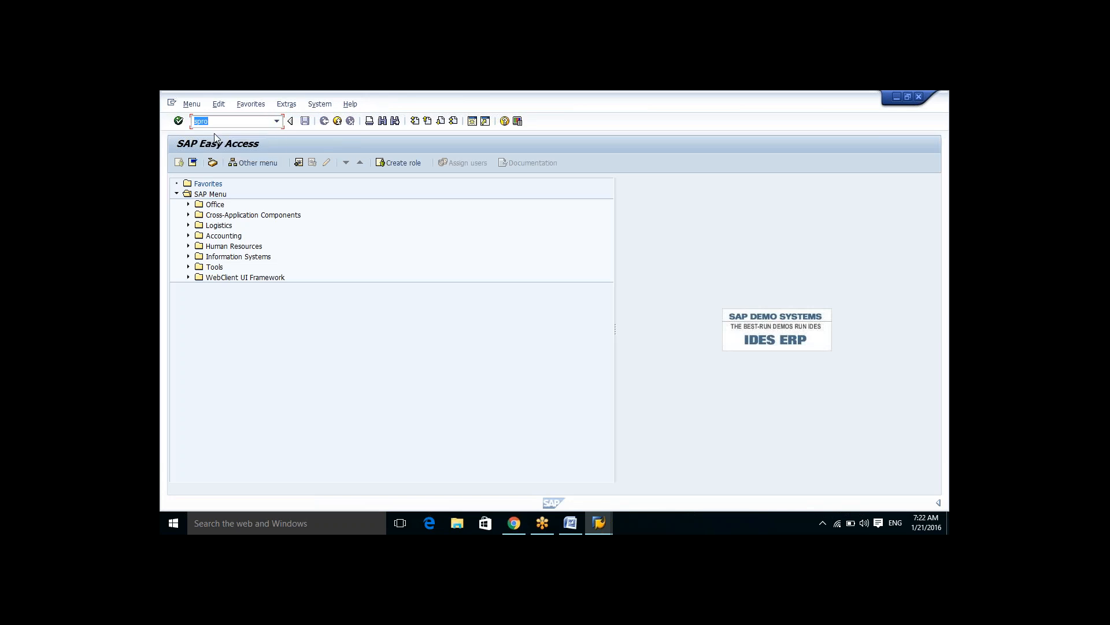
key("Return")
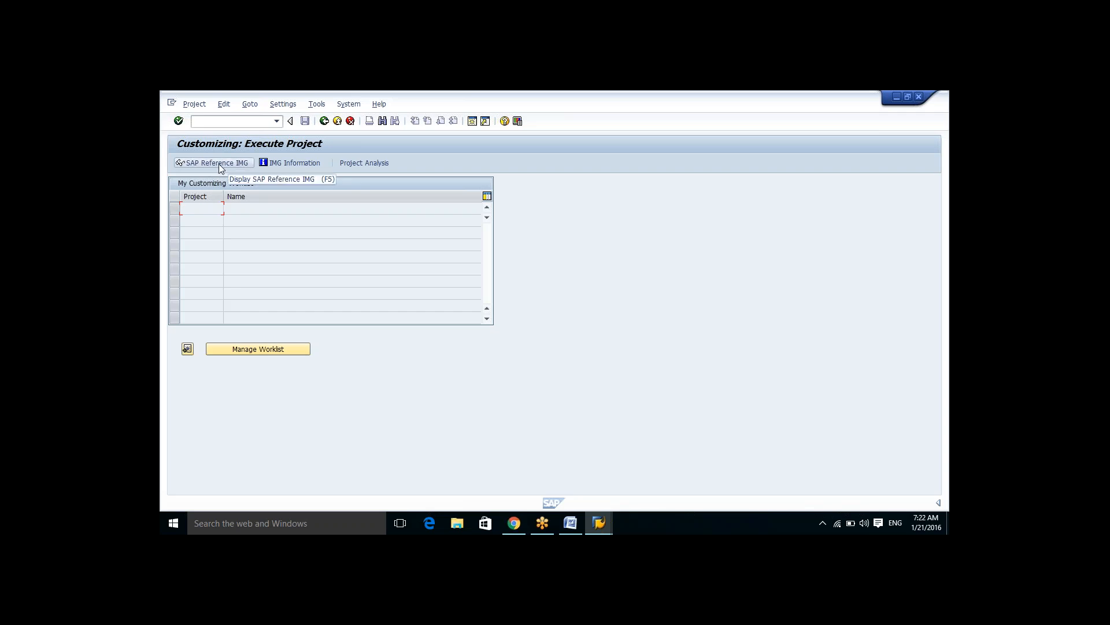
Step: Return to the XYZ document and type the line "Img stand for= implemnetaion guide"
left_click(566, 529)
key("Return")
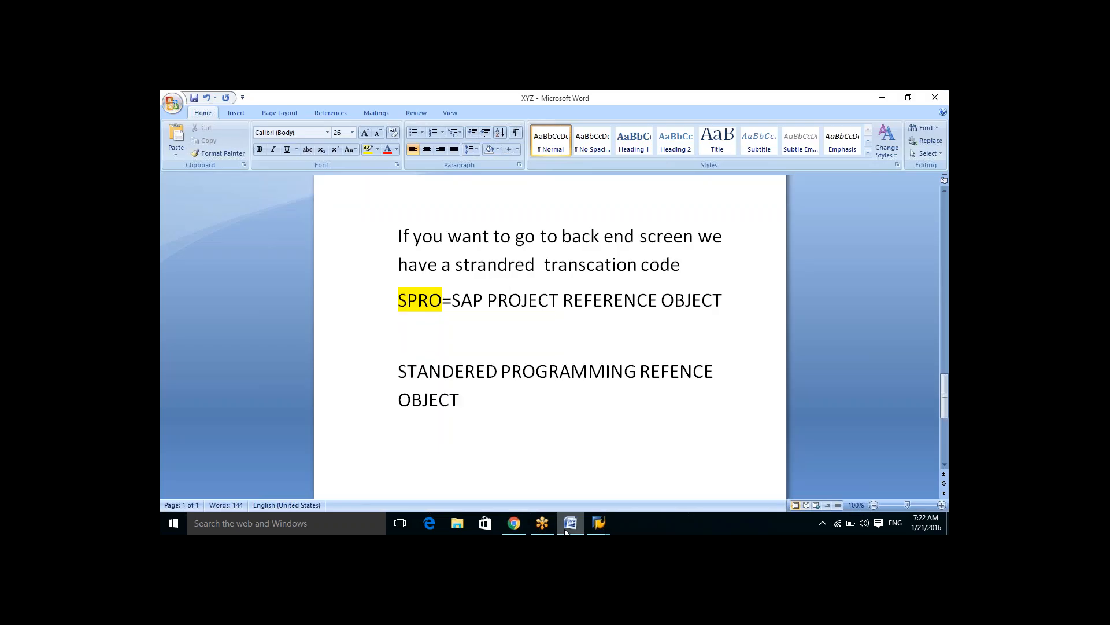
type("Img st")
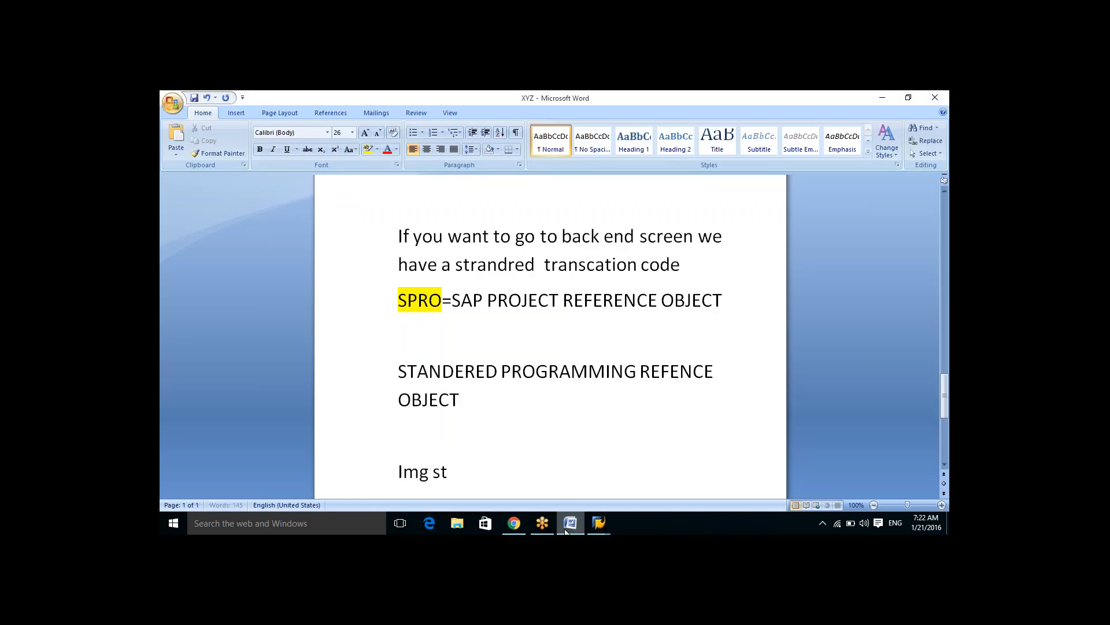
type("and for= implem")
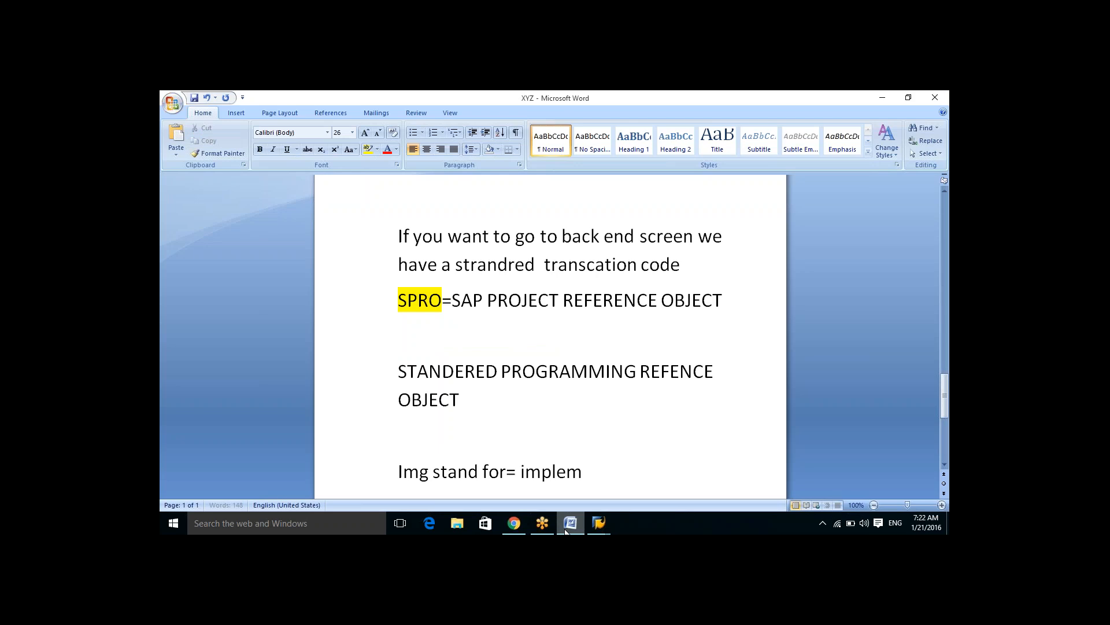
type("netaion guide")
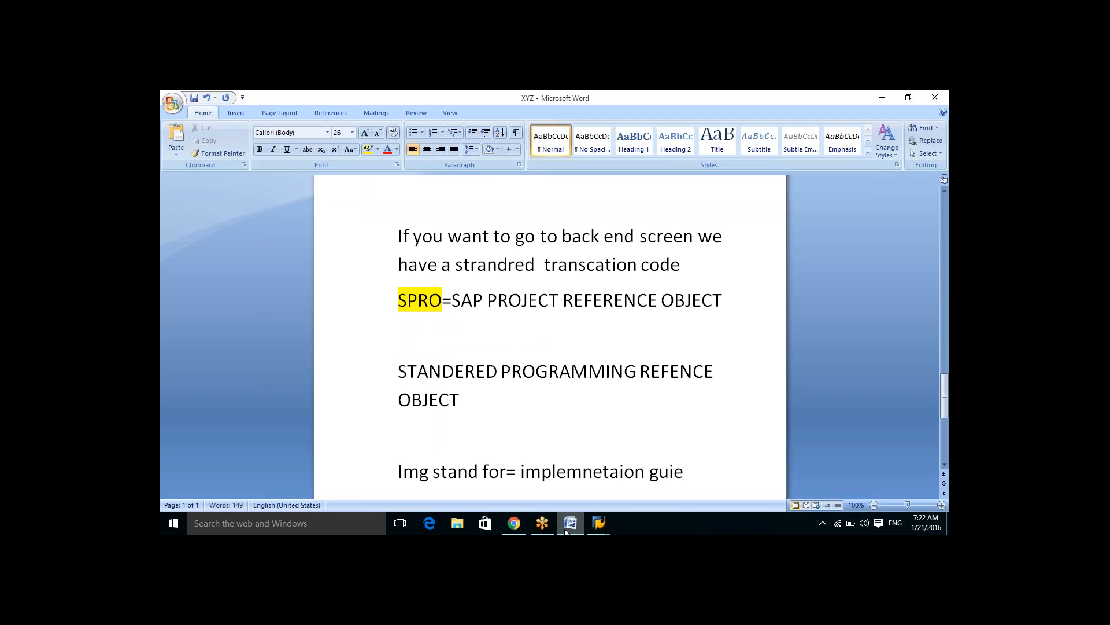
key("BackSpace")
type("de")
Step: Switch to SAP and open the SAP Reference IMG structure
left_click(598, 523)
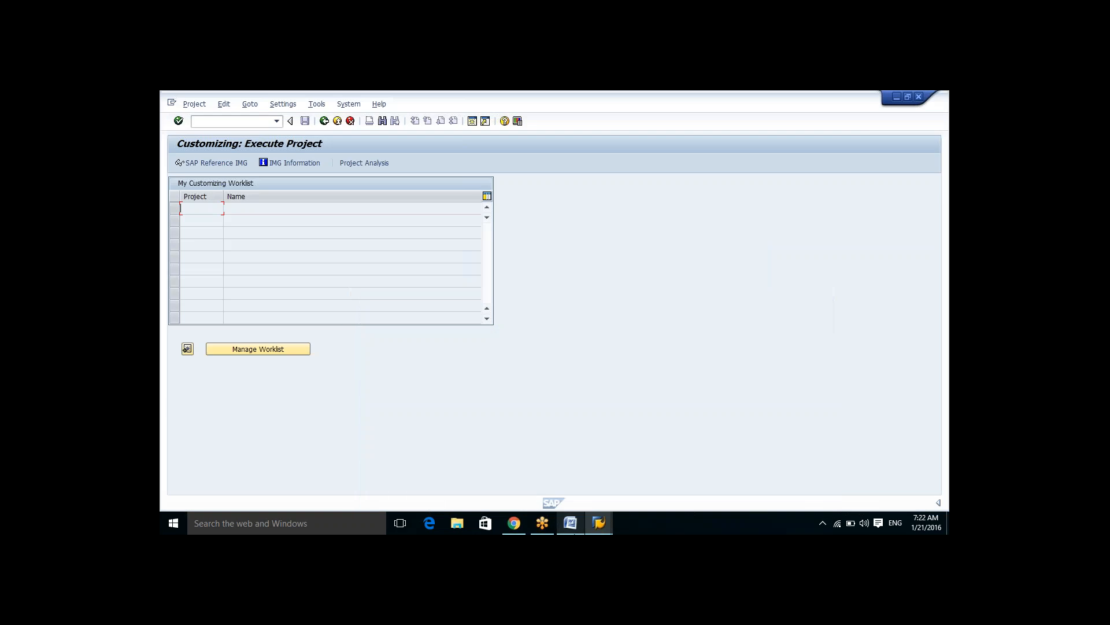
left_click(219, 165)
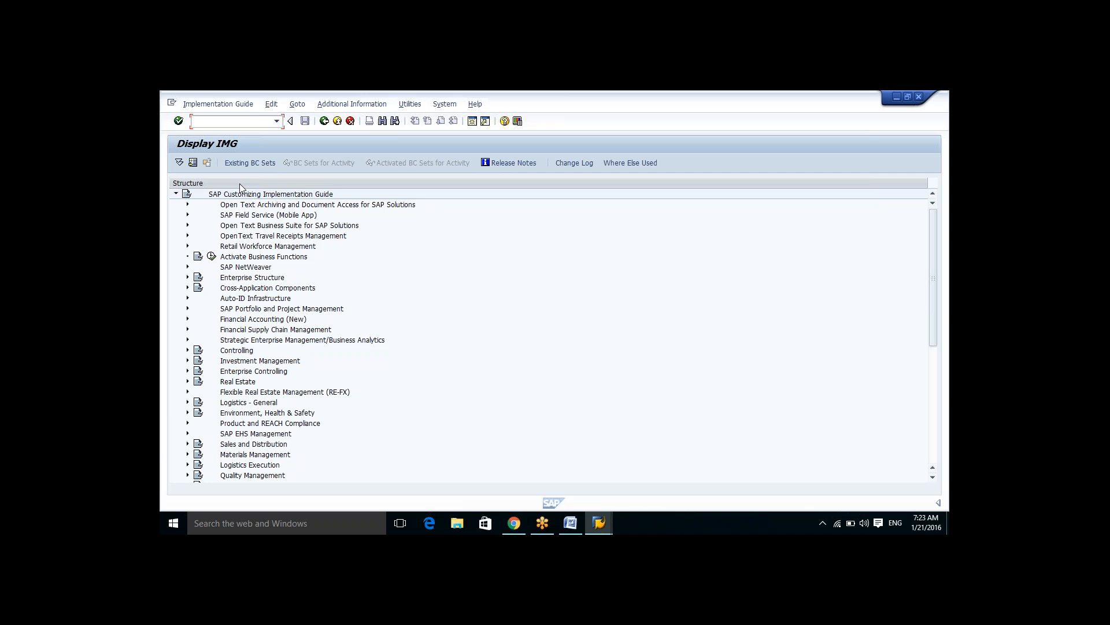
key("Tab")
key("Tab")
key("Tab")
key("Tab")
key("Tab")
key("Tab")
key("Tab")
key("Tab")
key("Tab")
key("Tab")
key("Tab")
key("Tab")
key("Tab")
key("Tab")
key("Tab")
key("Tab")
key("Tab")
key("Tab")
Step: Browse through the top-level nodes of the SAP Customizing Implementation Guide
key("Down")
key("Up")
key("Right")
key("Right")
key("Down")
key("Down")
key("Down")
key("Down")
key("Down")
key("Down")
key("Down")
key("Down")
key("Down")
key("Down")
key("Down")
key("Down")
key("Down")
key("Down")
key("Down")
key("Down")
key("Down")
key("Down")
key("Down")
key("Down")
key("Down")
key("Down")
key("Down")
key("Down")
key("Down")
key("Down")
key("Down")
key("Down")
key("Down")
key("Down")
key("Down")
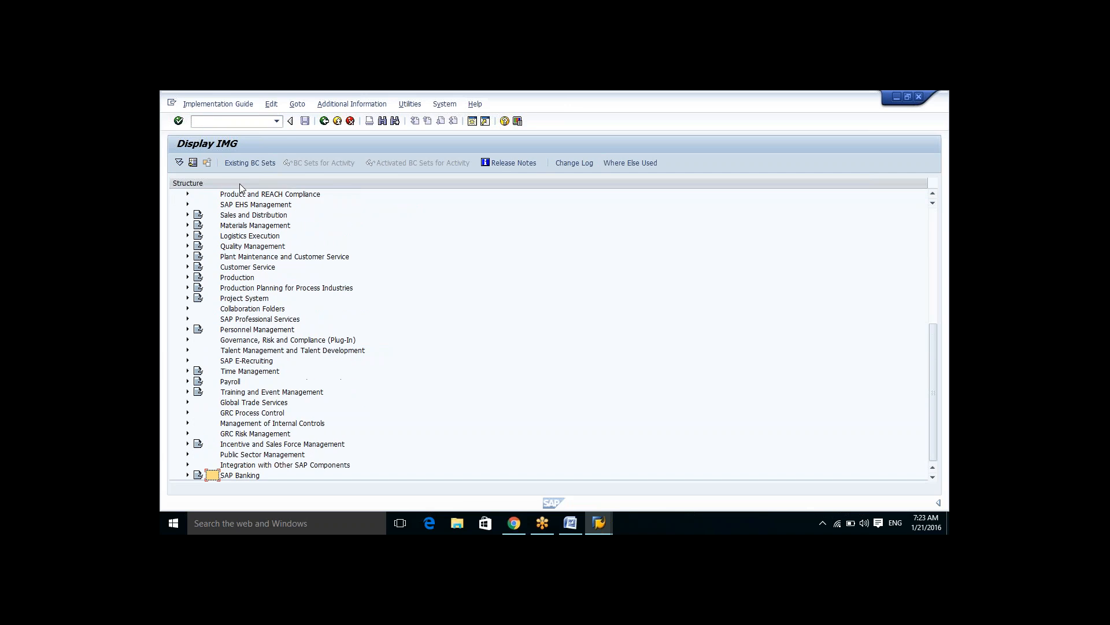
key("Up")
key("Up")
key("Up")
key("Up")
key("Up")
key("Up")
key("Up")
key("Up")
key("Up")
key("Up")
key("Up")
key("Up")
key("Up")
key("Up")
key("Up")
key("Up")
key("Up")
key("Up")
key("Up")
key("Up")
key("Up")
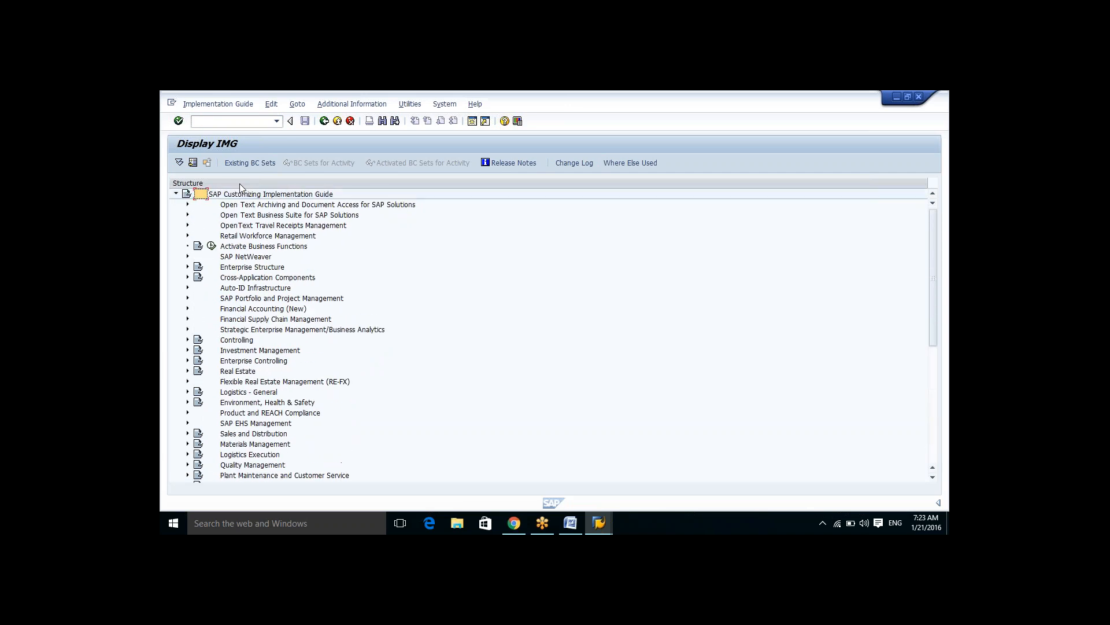
key("Down")
key("Down")
key("Down")
key("Down")
key("Down")
key("Down")
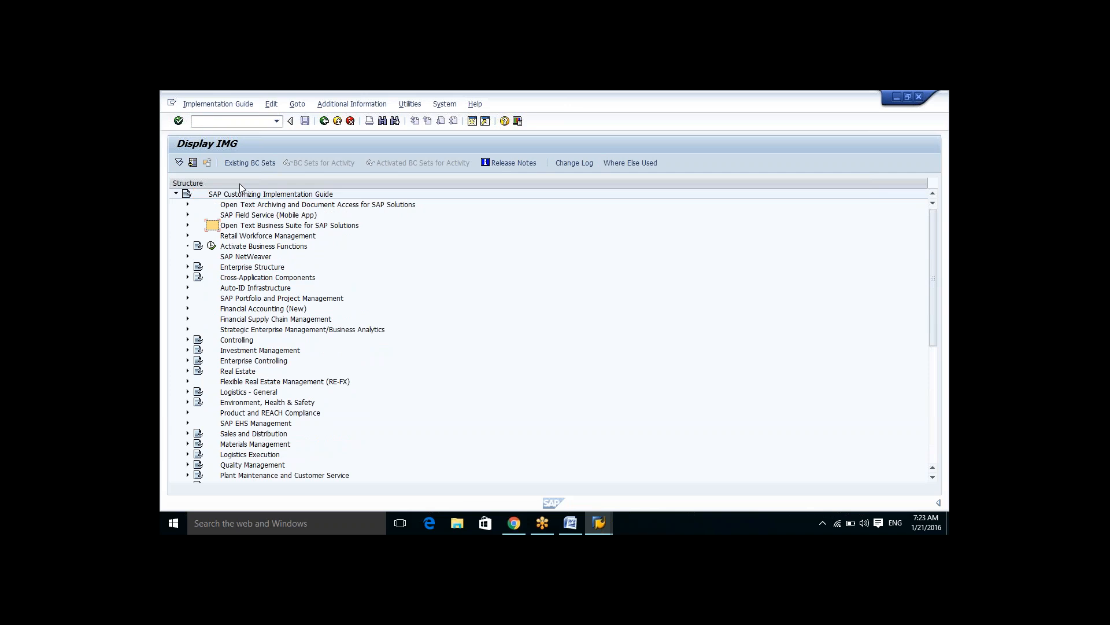
key("Down")
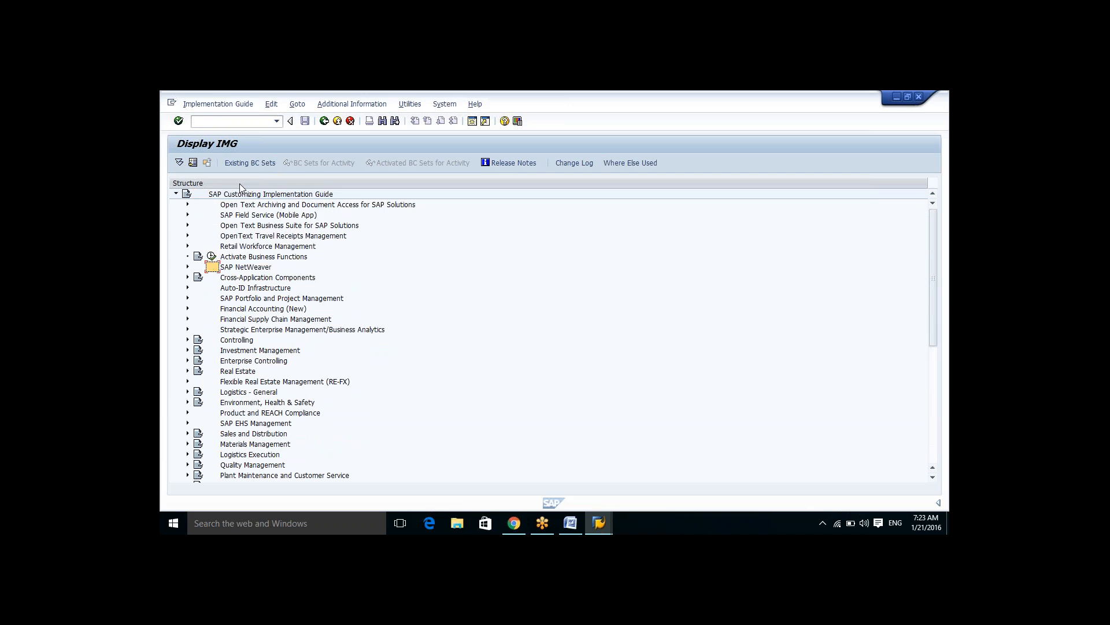
key("Up")
key("Up")
key("Down")
key("Down")
key("Down")
key("Down")
key("Down")
key("Down")
key("Down")
key("Down")
key("Down")
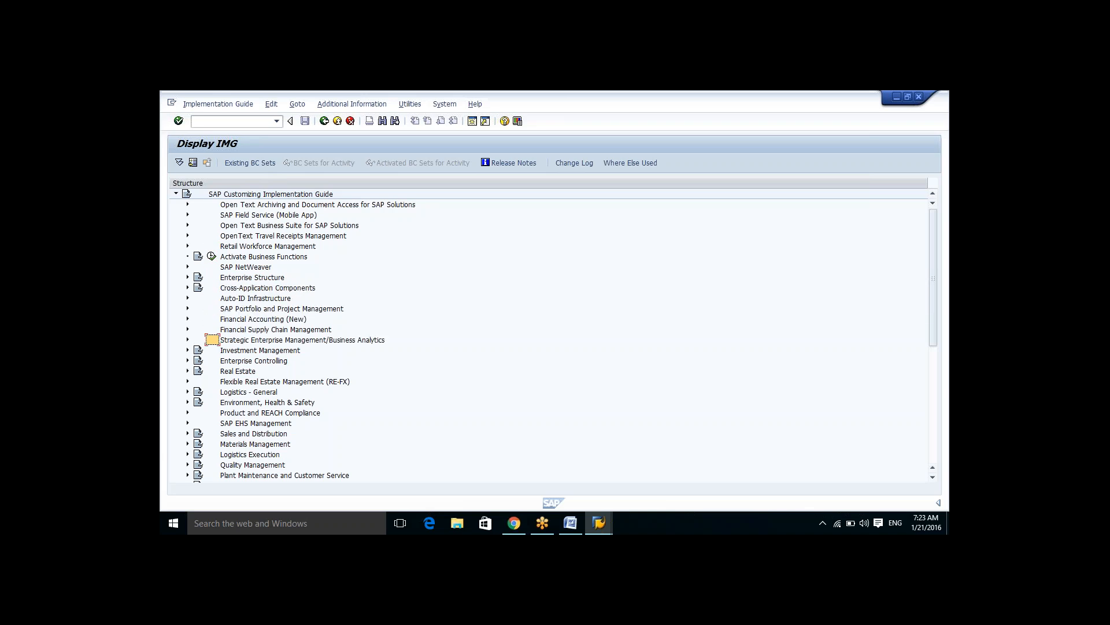
key("Down")
key("Down")
key("Down")
key("Down")
key("Down")
key("Down")
key("Down")
key("Down")
key("Down")
key("Down")
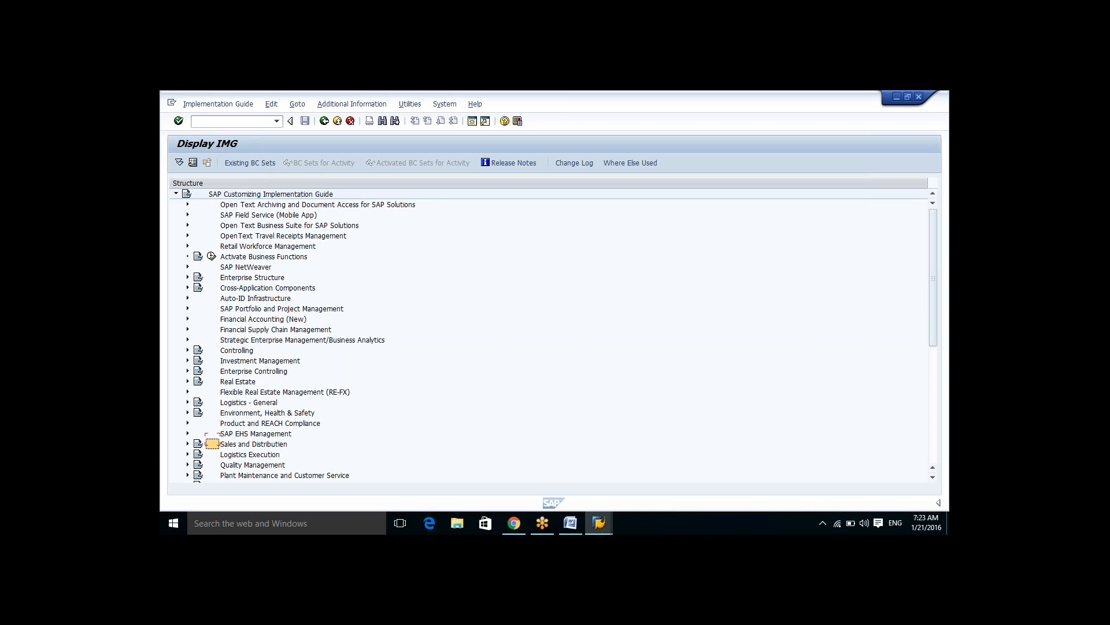
key("Down")
key("Down")
key("Down")
key("Down")
key("Down")
key("Down")
key("Down")
key("Down")
key("Down")
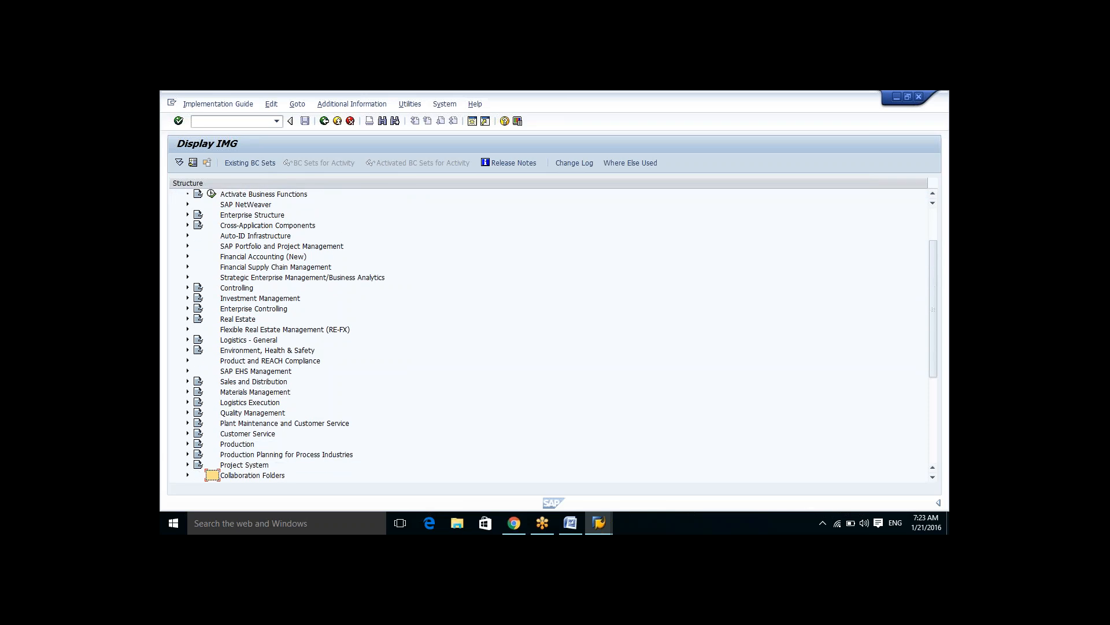
key("Down")
key("Down")
key("Down")
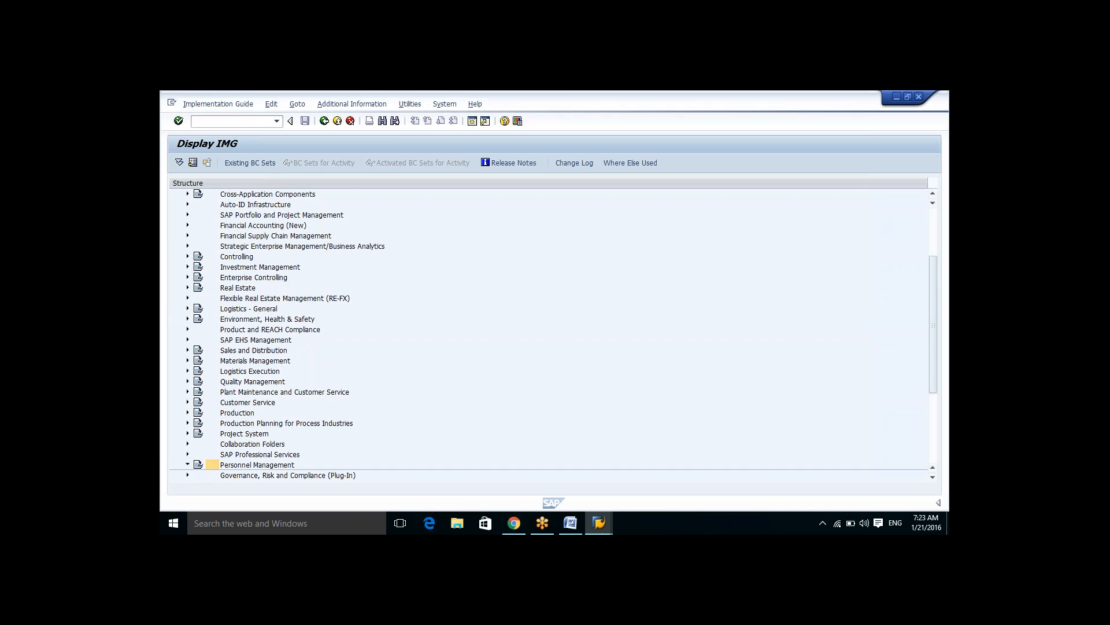
Step: Expand Personnel Management and its Organizational Management node
key("Right")
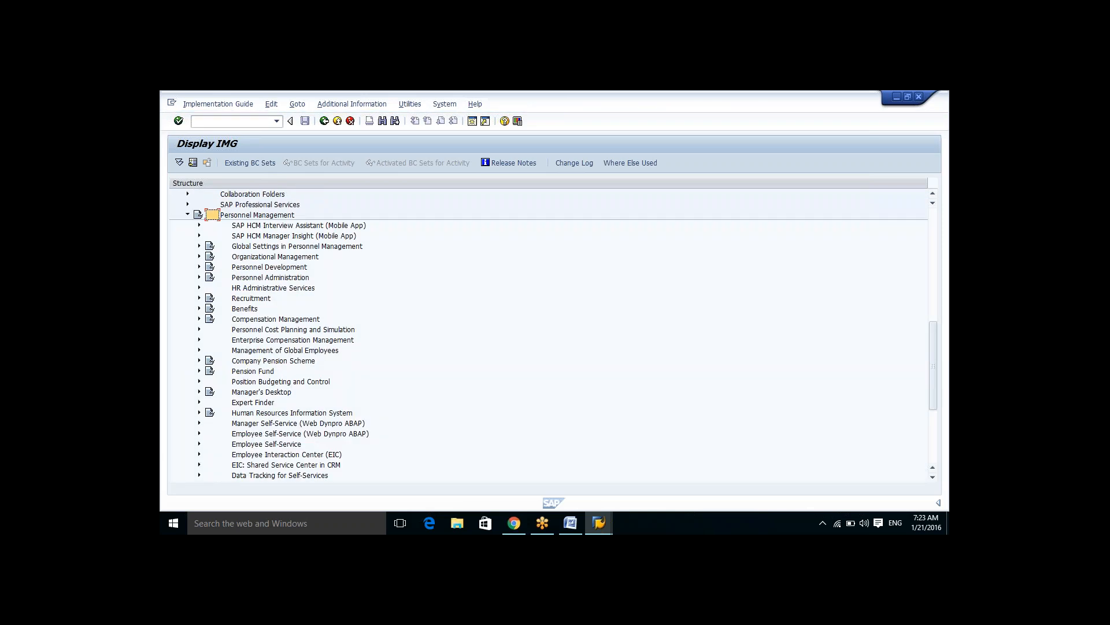
key("Down")
key("Down")
key("Down")
key("Down")
left_click(199, 256)
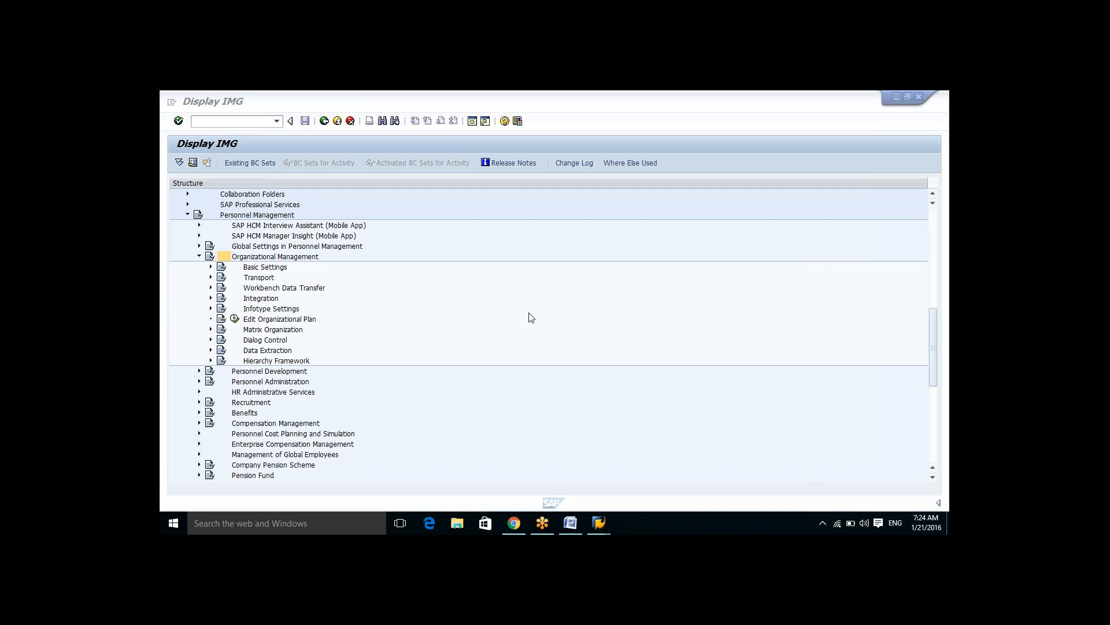
Step: Examine the subnodes listed under Organizational Management in the IMG tree
left_click(224, 257)
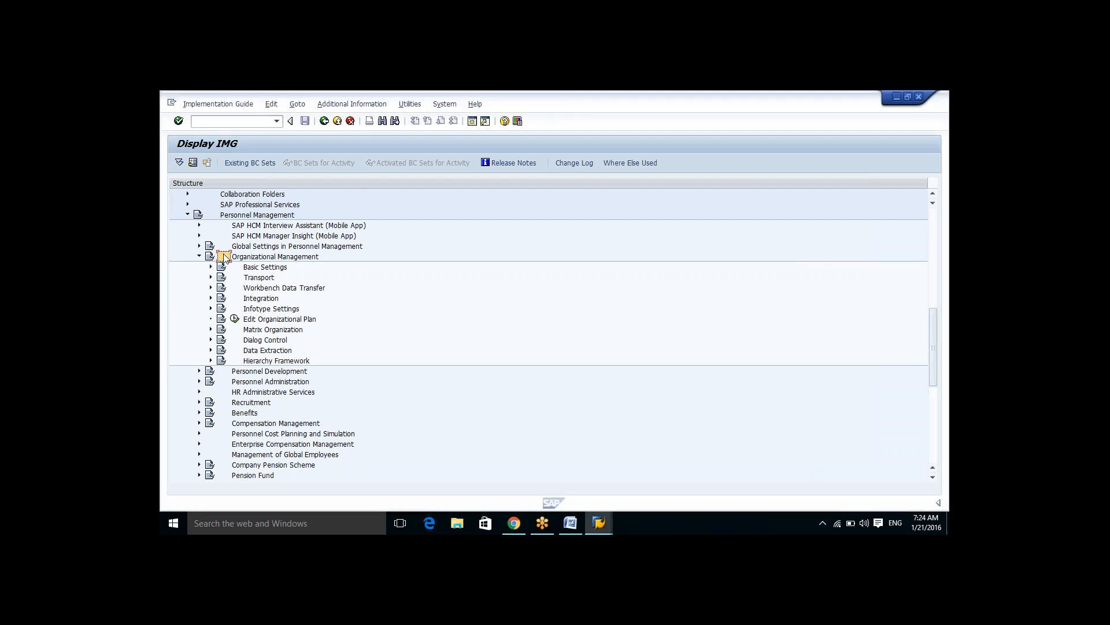
key("Down")
key("Down")
key("Down")
key("Down")
key("Down")
key("Down")
key("Down")
key("Down")
key("Down")
key("Down")
key("Up")
key("Up")
key("Up")
key("Up")
key("Up")
key("Up")
key("Up")
key("Up")
key("Up")
key("Up")
key("Down")
key("Up")
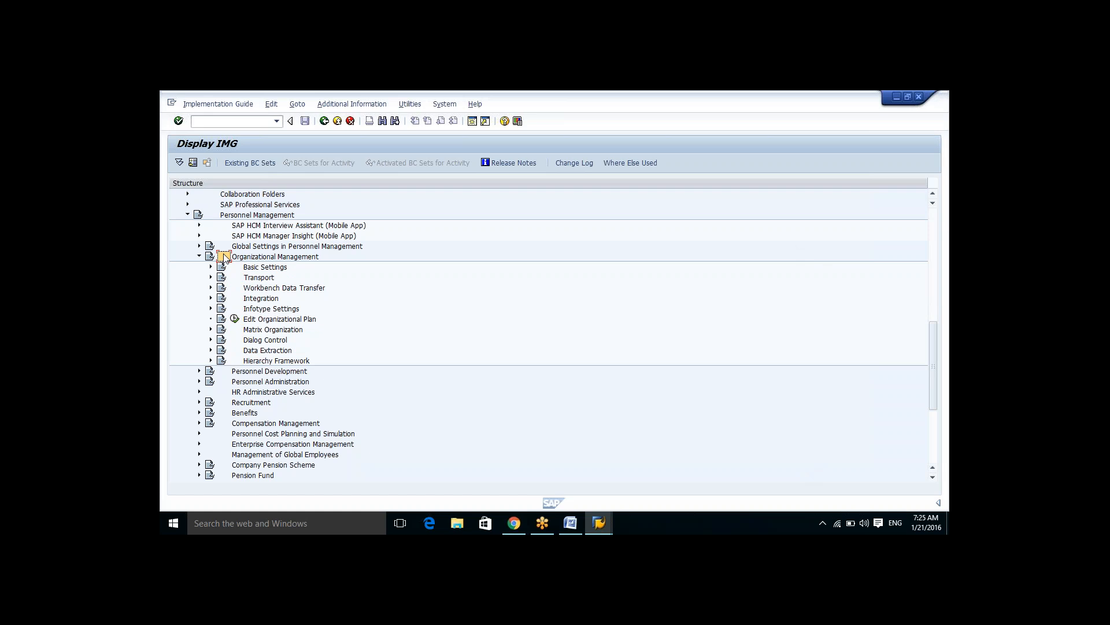
Step: Expand Basic Settings under Organizational Management and then its Maintain Number Ranges node
key("Left")
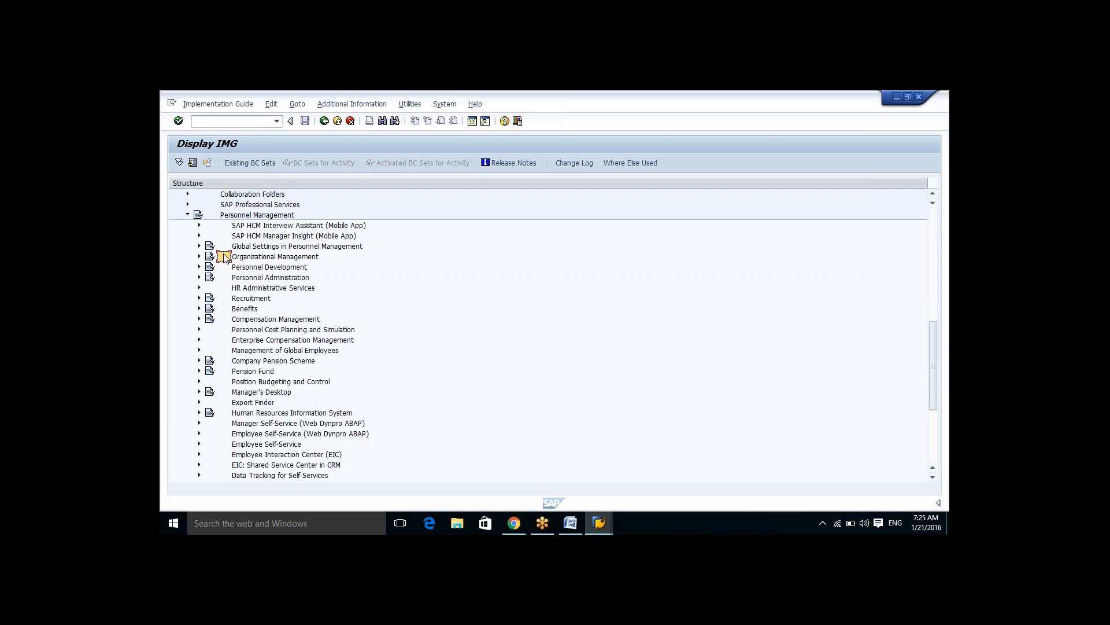
key("Right")
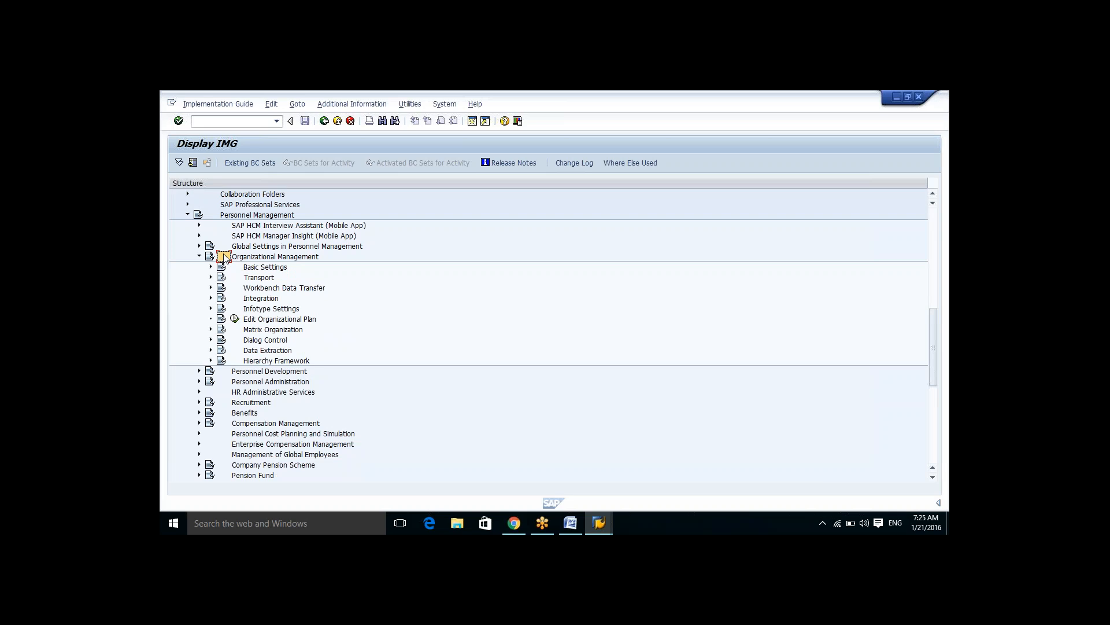
key("Down")
key("Right")
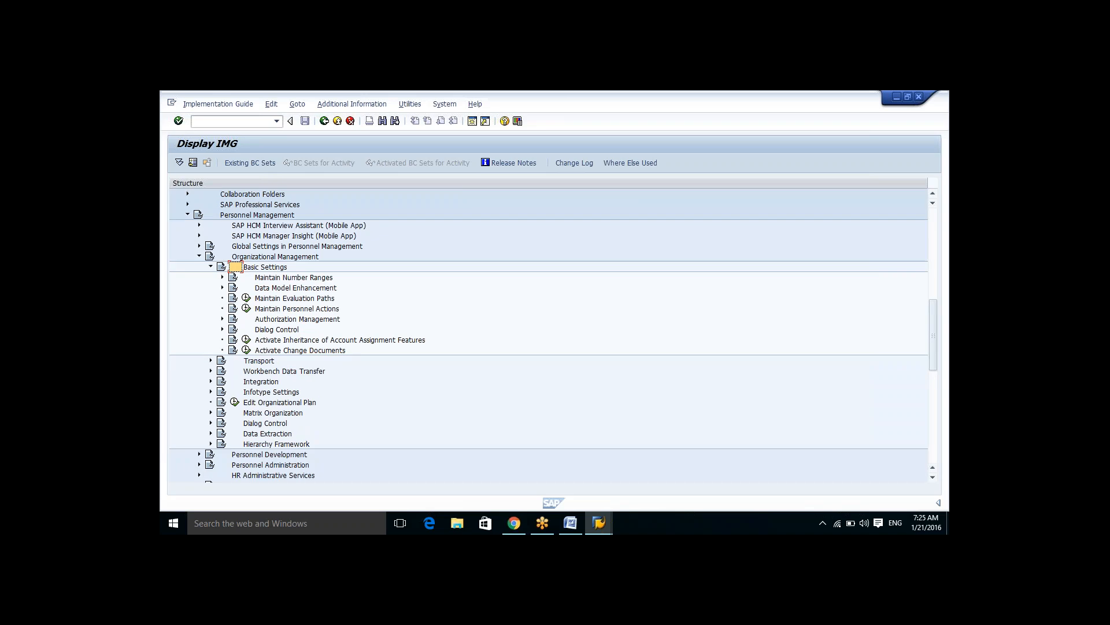
key("Down")
key("Down")
key("Down")
key("Down")
key("Down")
key("Up")
key("Up")
key("Up")
key("Up")
key("Right")
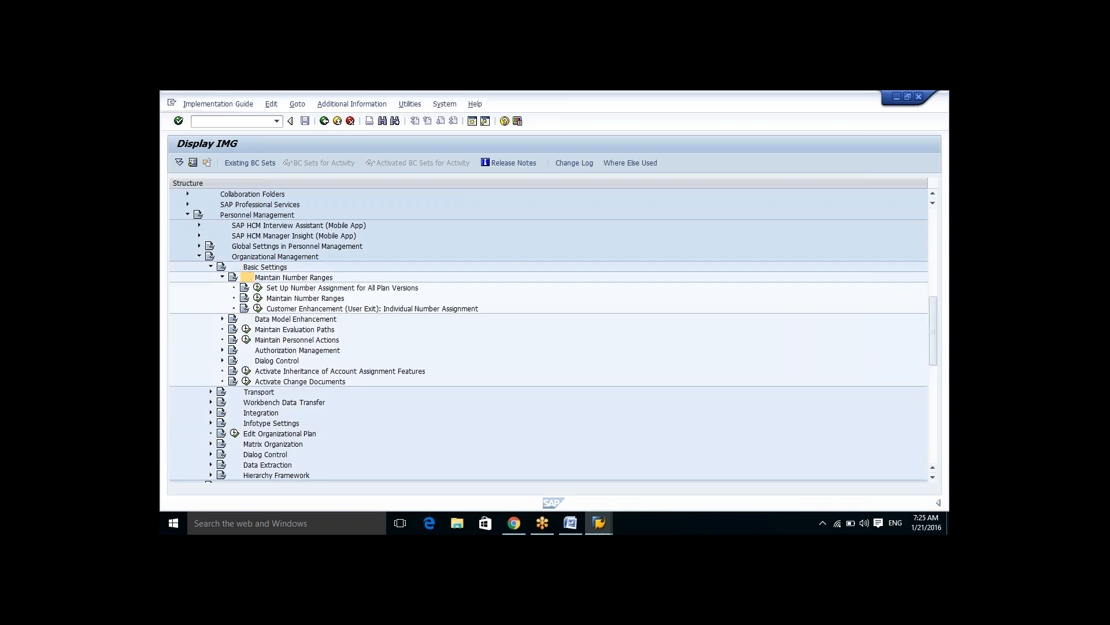
Step: Open the Set Up Number Assignment for All Plan Versions activity and go back to the IMG structure
key("Down")
key("Down")
key("Tab")
key("Tab")
key("Tab")
key("Up")
key("Up")
key("Down")
key("Down")
key("Up")
key("Up")
key("Down")
key("Up")
key("Down")
key("Up")
key("Return")
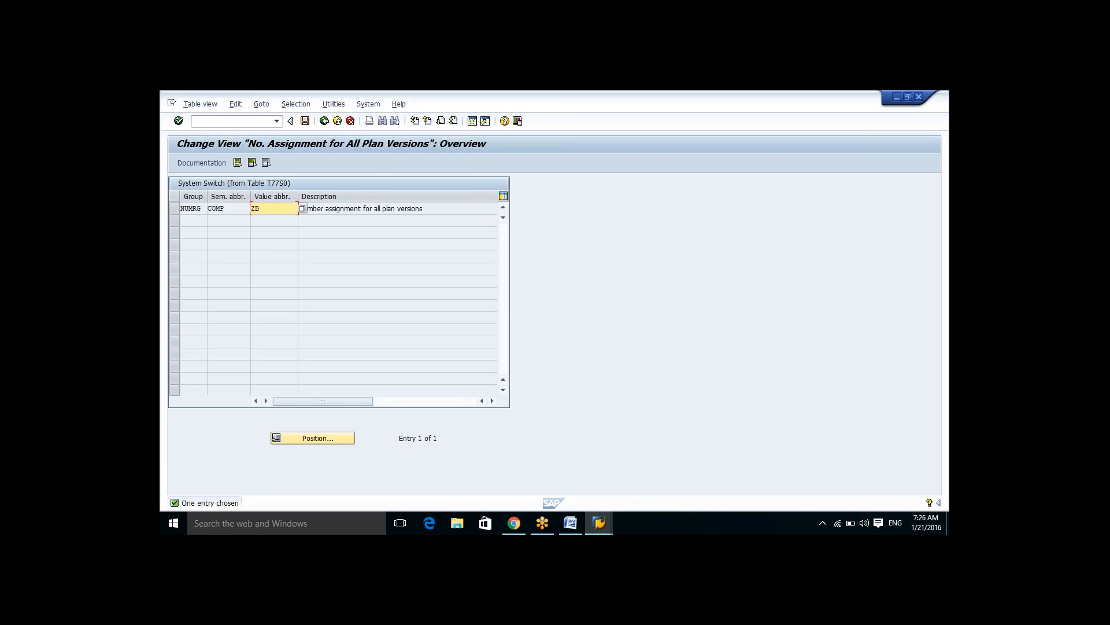
left_click(326, 121)
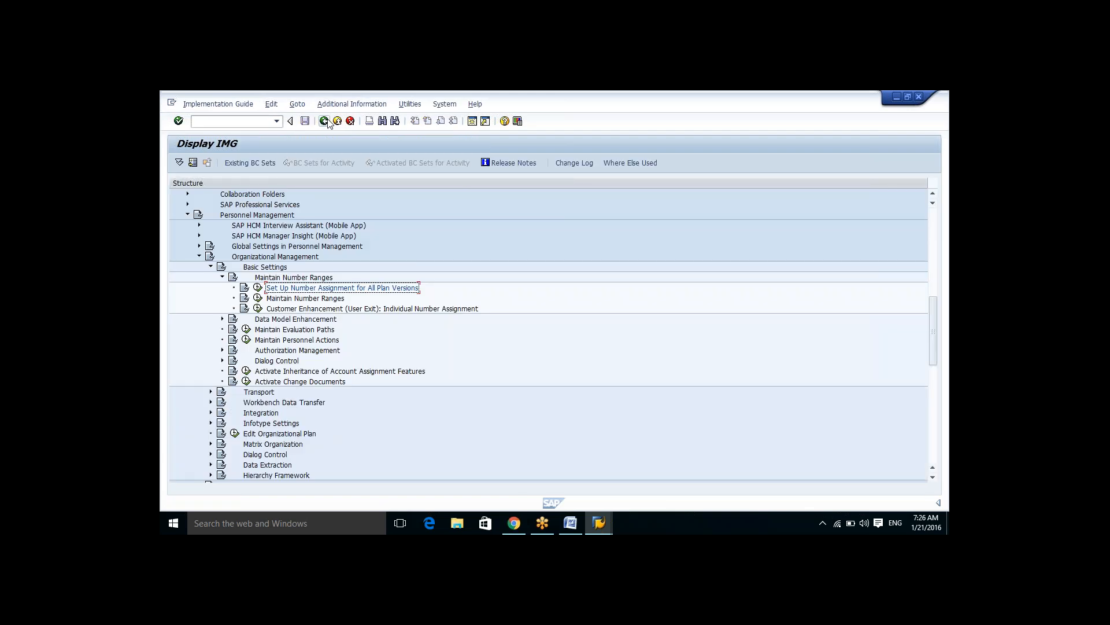
Step: Collapse Organizational Management and Personnel Management and browse the top-level nodes of the IMG tree
key("Up")
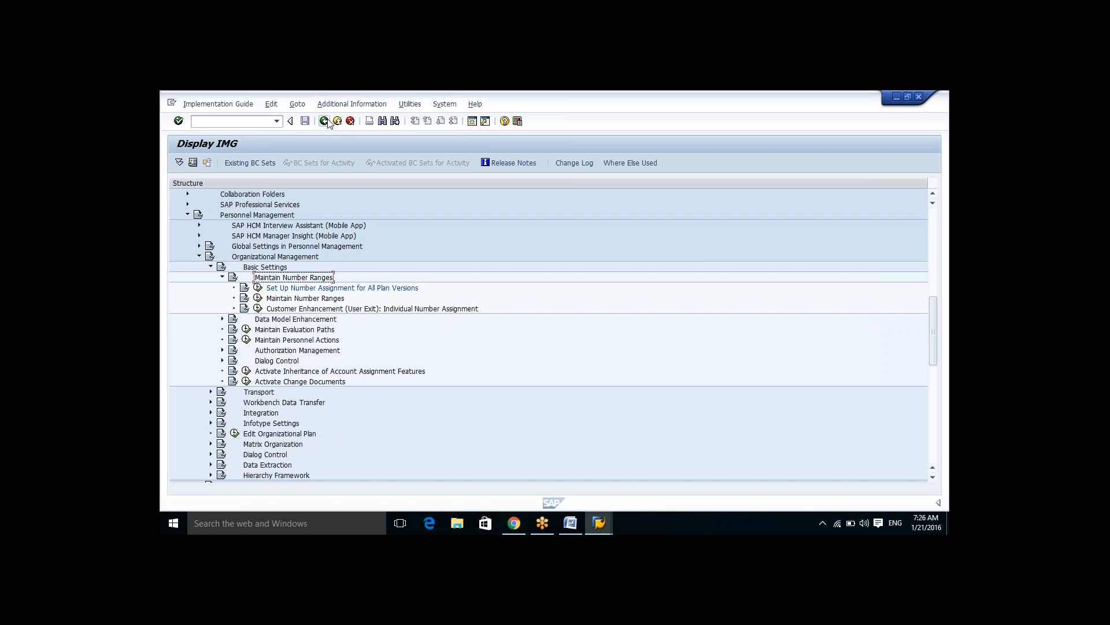
key("Up")
key("Up")
key("Left")
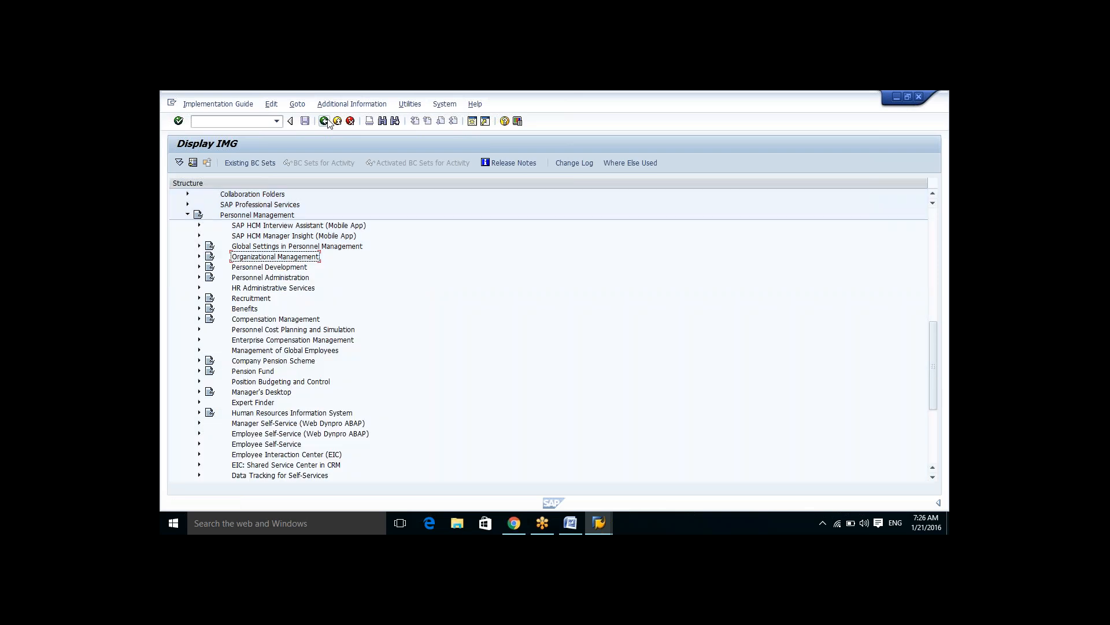
key("Up")
key("Up")
key("Up")
key("Up")
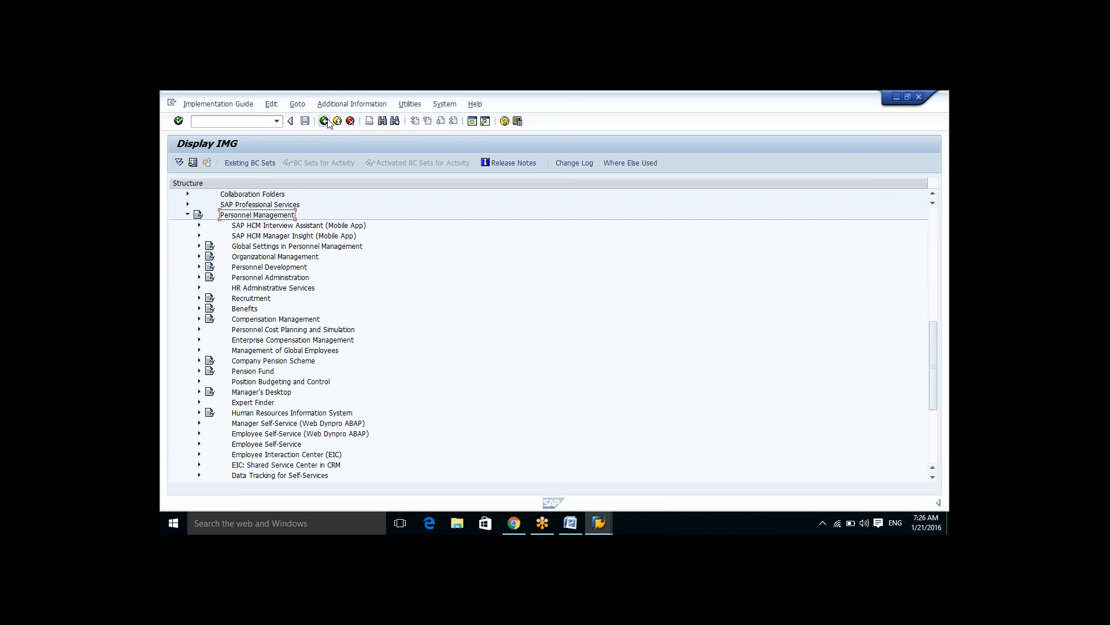
key("Left")
key("Up")
key("Up")
key("Up")
key("Up")
key("Up")
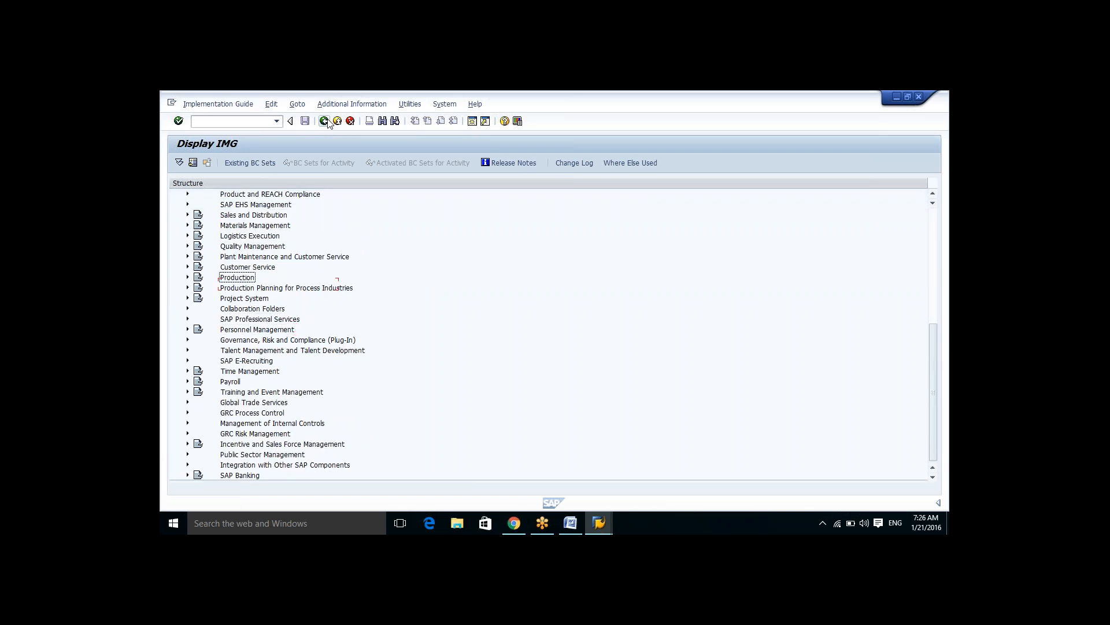
key("Up")
key("Up")
key("Up")
key("Up")
key("Up")
key("Up")
key("Up")
key("Up")
key("Up")
key("Up")
key("Up")
key("Up")
key("Up")
key("Up")
key("Up")
key("Up")
key("Up")
key("Up")
key("Up")
key("Up")
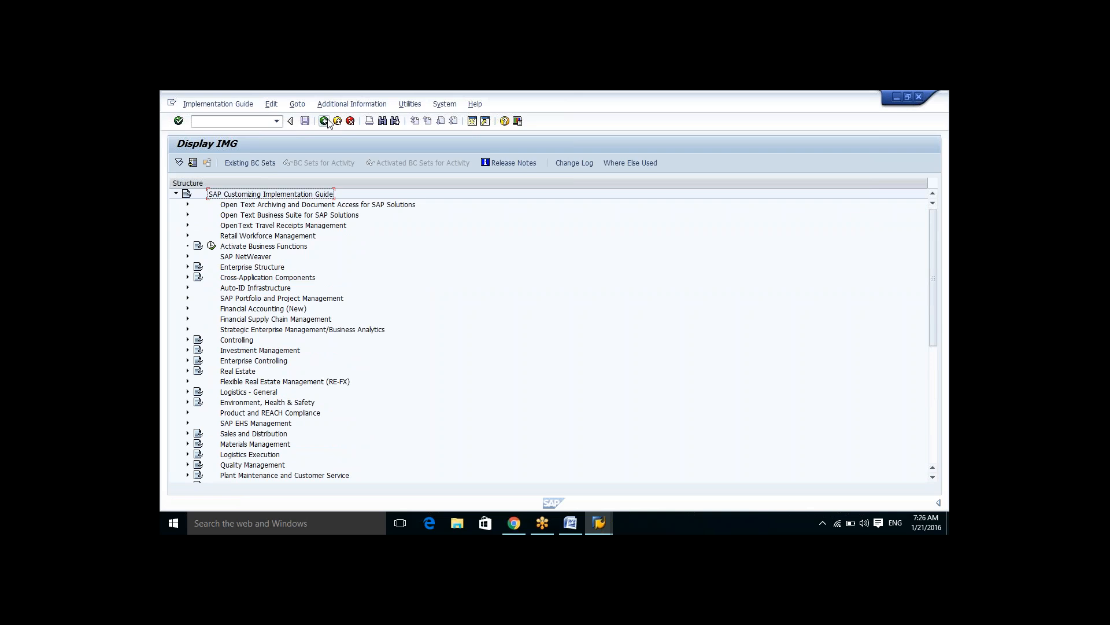
key("Down")
key("Down")
key("Down")
key("Down")
key("Down")
key("Down")
key("Down")
key("Down")
key("Down")
key("Down")
key("Down")
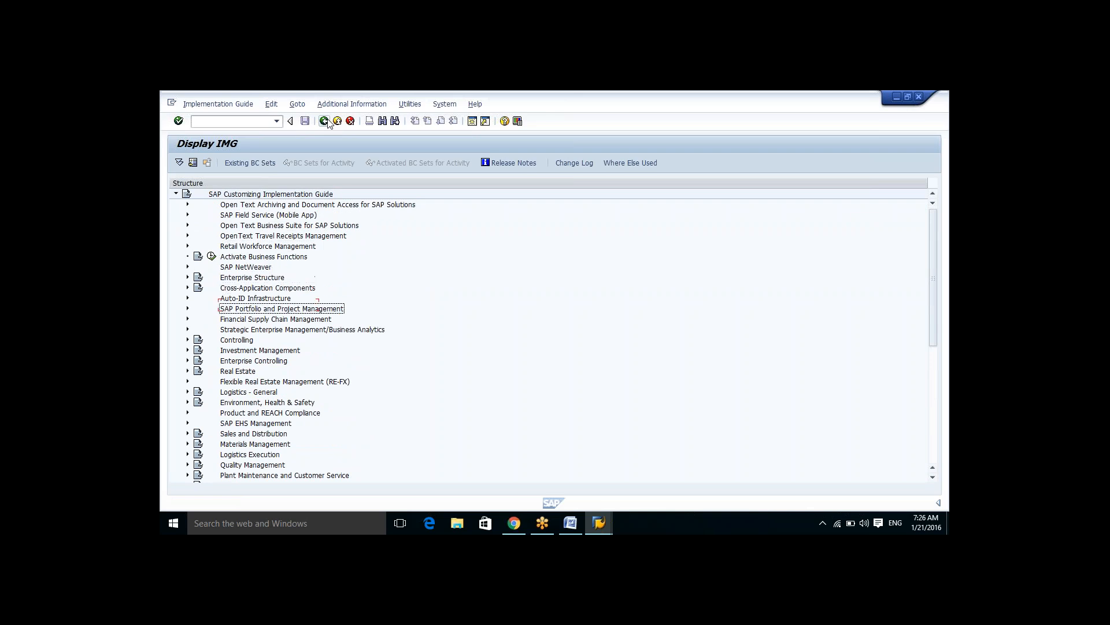
key("Down")
key("Down")
key("Down")
key("Down")
key("Down")
key("Down")
key("Down")
key("Down")
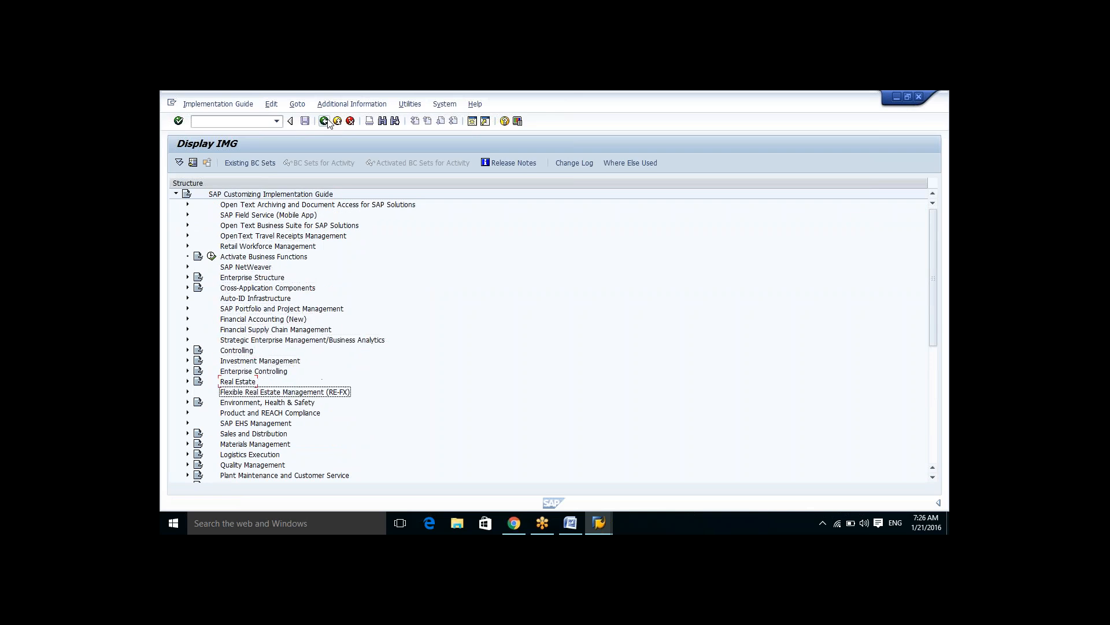
key("Down")
key("Down")
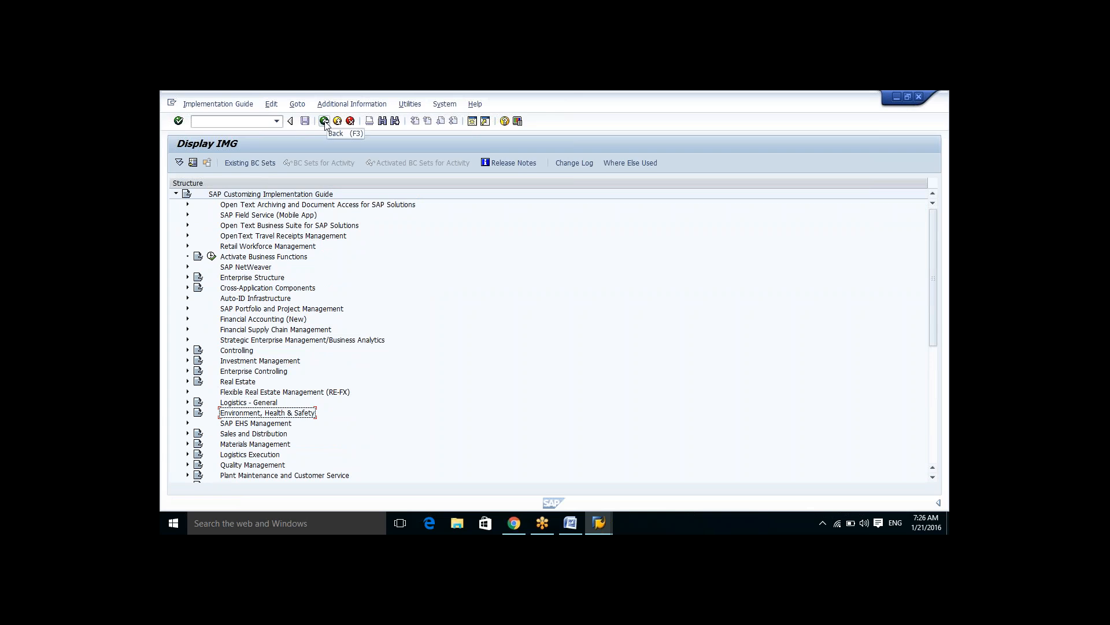
Step: Go back to SAP Easy Access, rerun transaction SPRO, and display the SAP Reference IMG
left_click(325, 122)
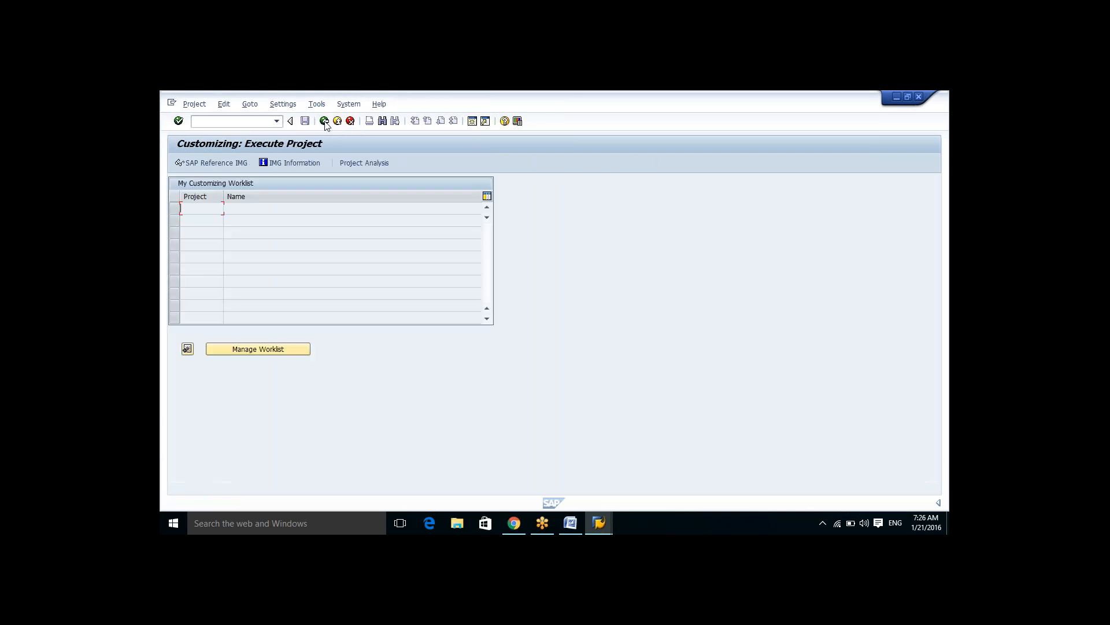
left_click(324, 122)
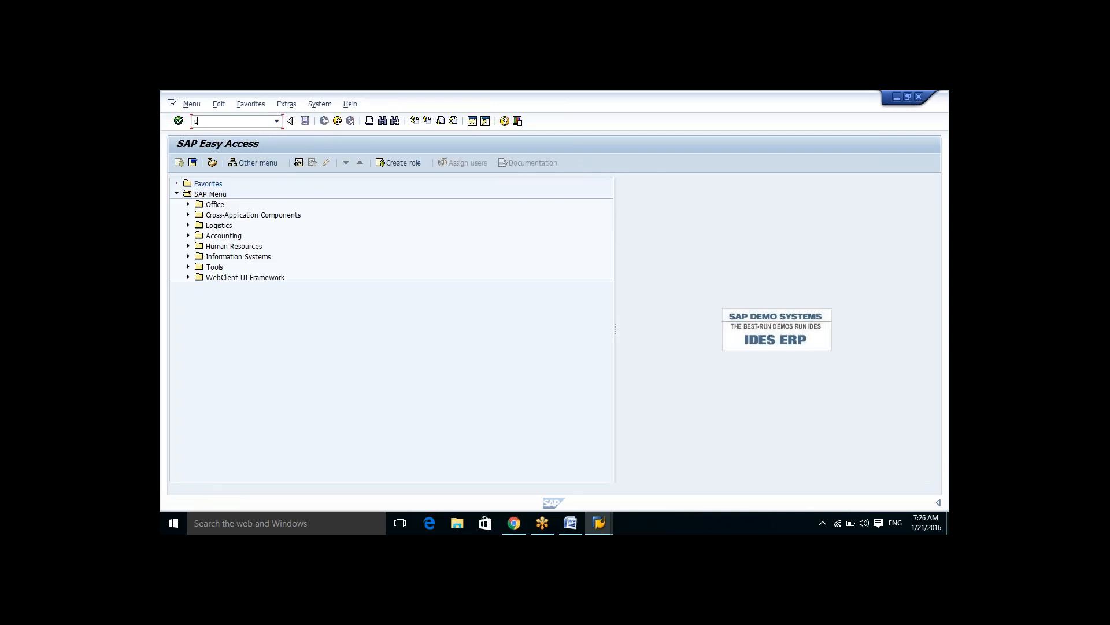
type("spro")
key("Return")
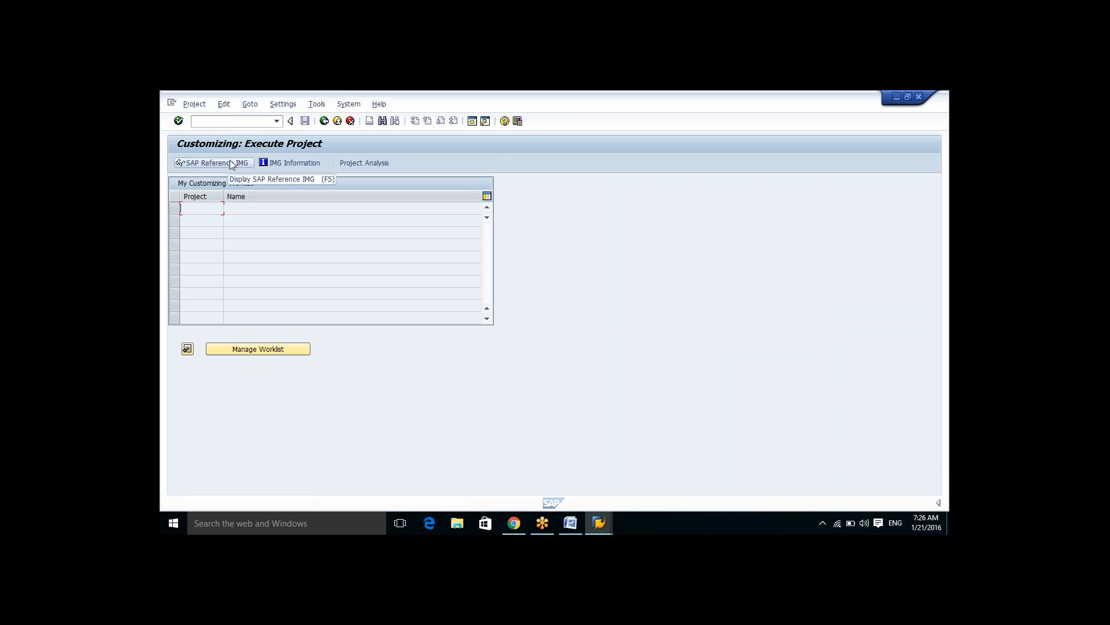
left_click(230, 164)
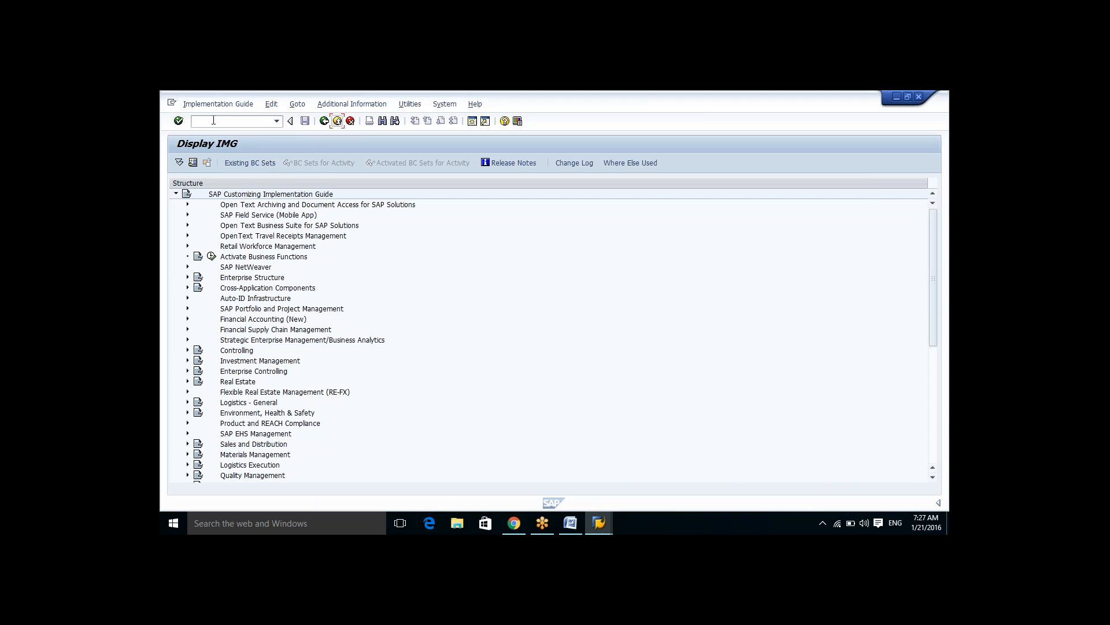
left_click(290, 122)
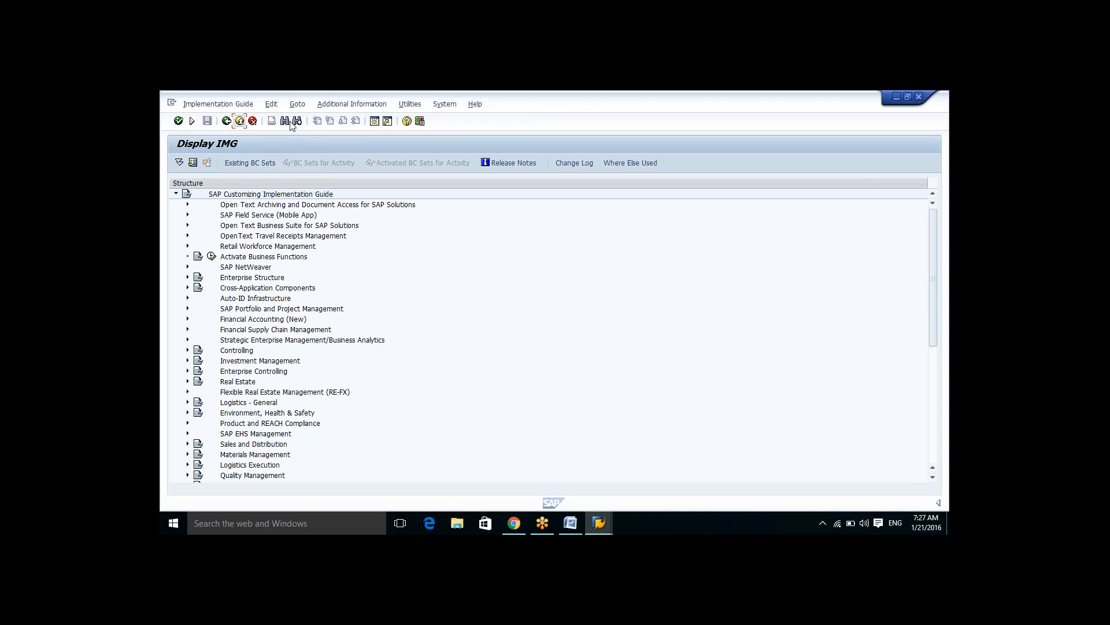
left_click(193, 121)
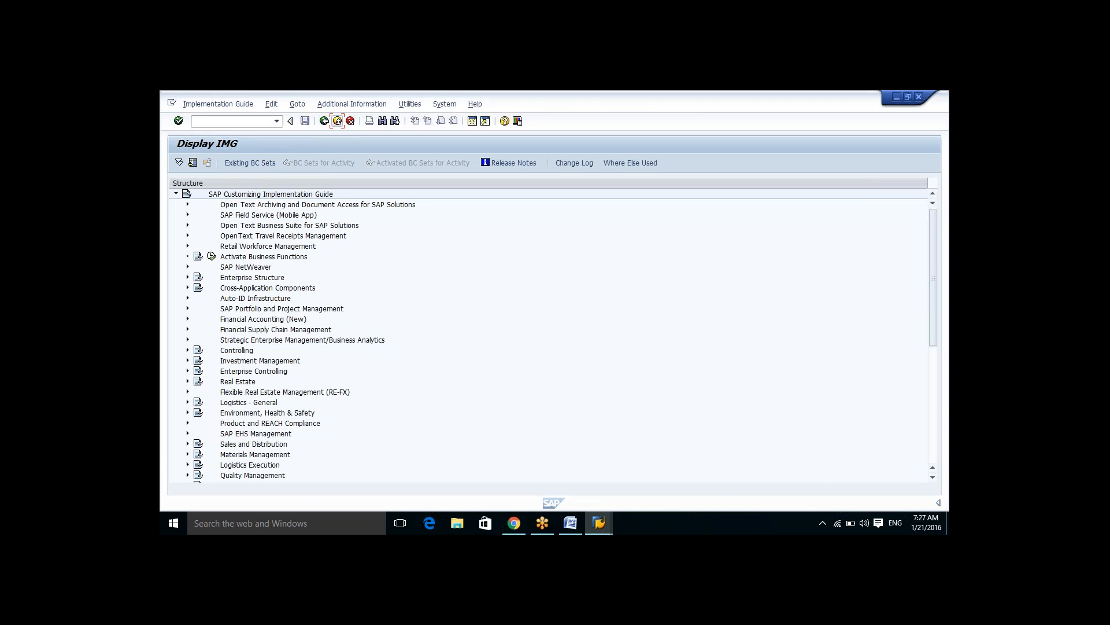
left_click(291, 121)
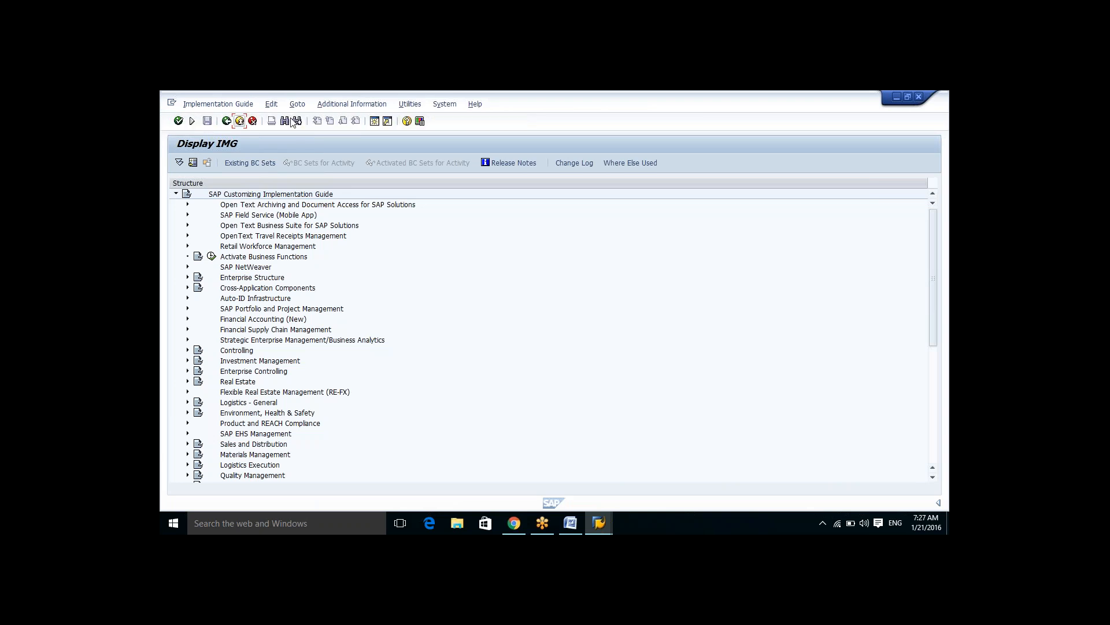
left_click(192, 124)
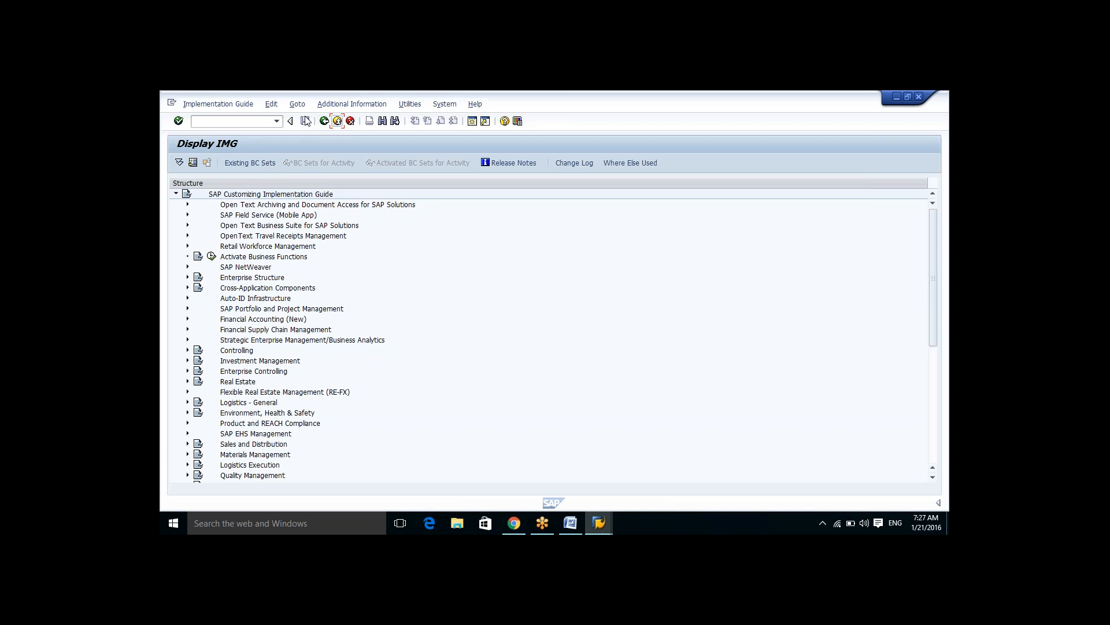
Step: Switch to the XYZ document and add a new line reading "Contl s"
left_click(566, 528)
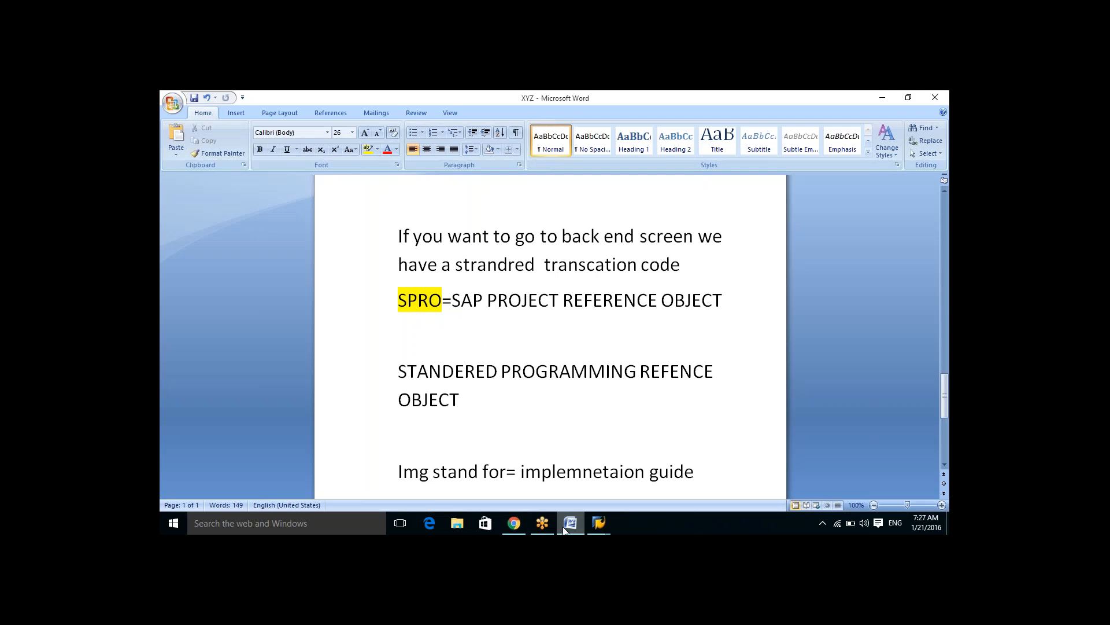
key("Return")
type("contl s")
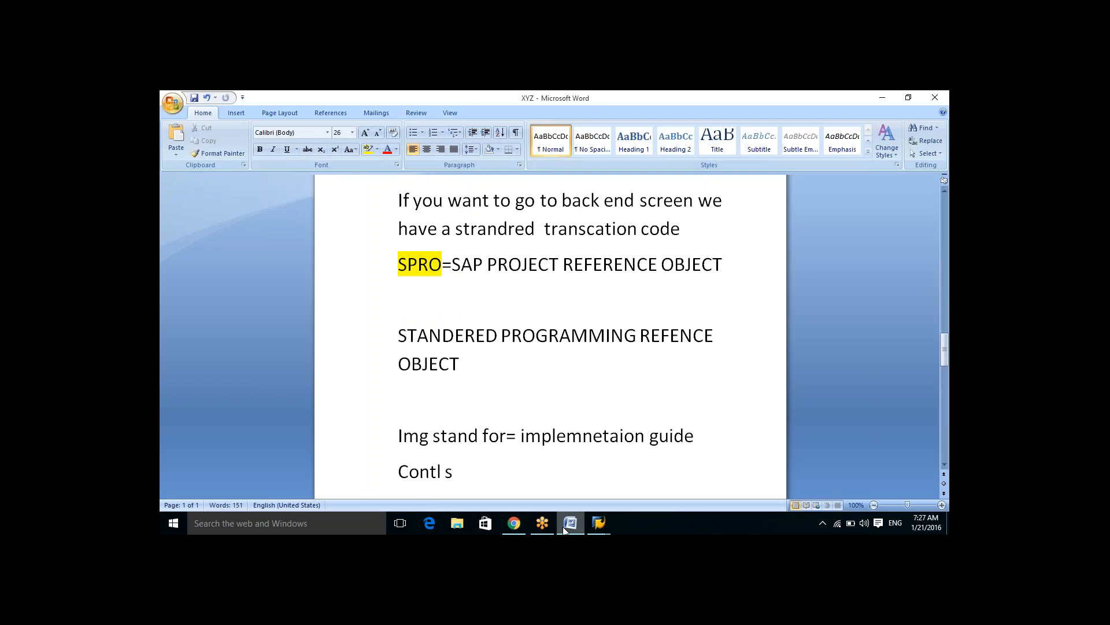
Step: Return to SAP and exit the IMG and Customizing screens, declining the log-off
left_click(574, 521)
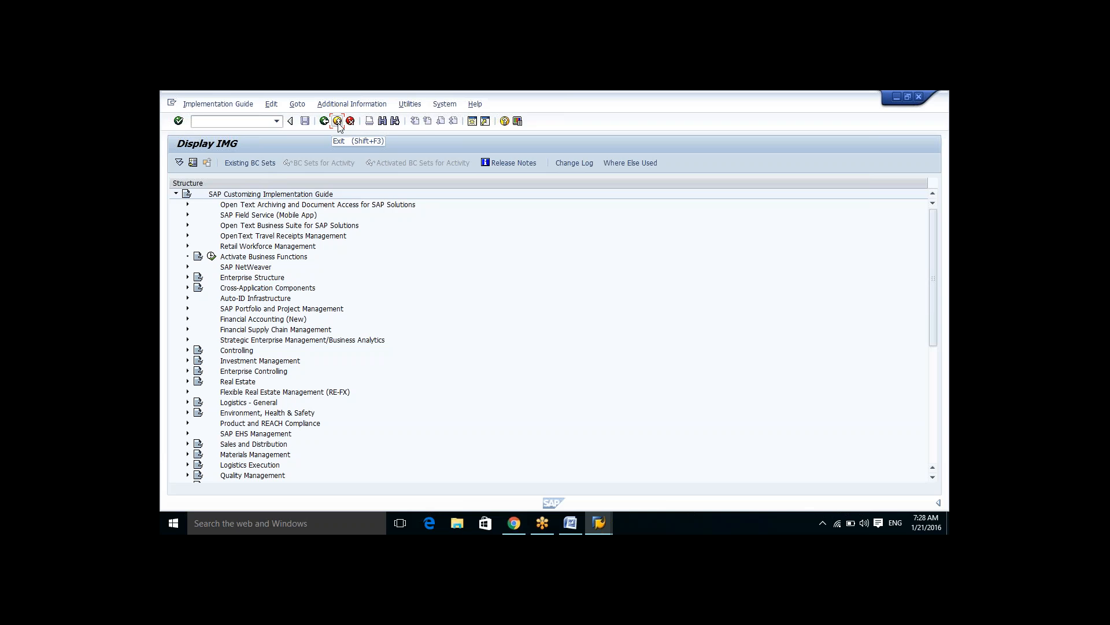
left_click(338, 122)
left_click(339, 123)
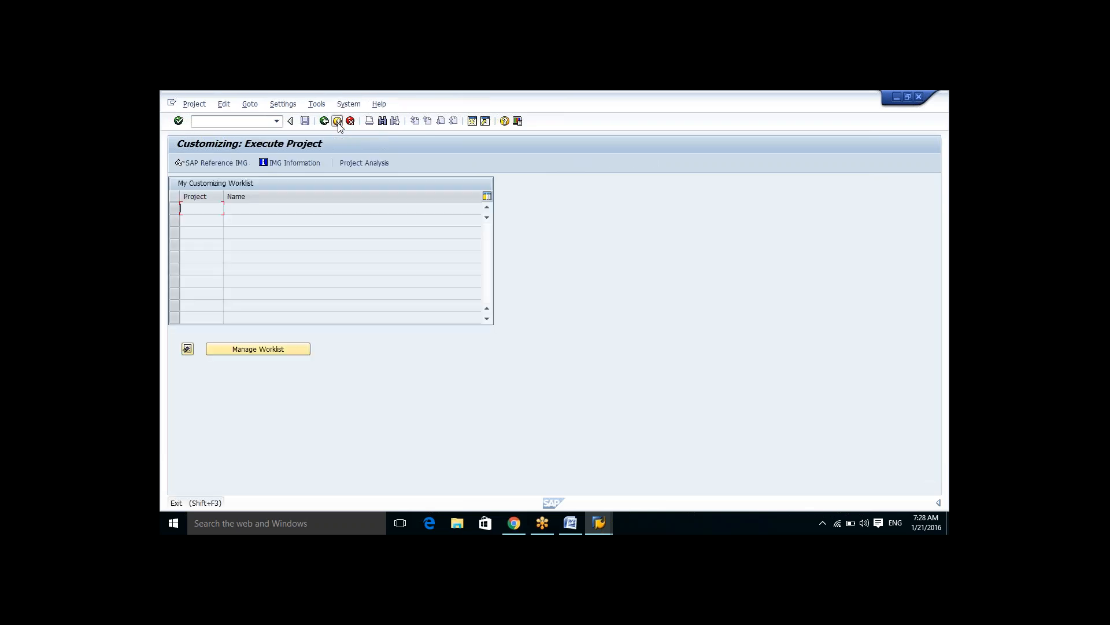
left_click(338, 123)
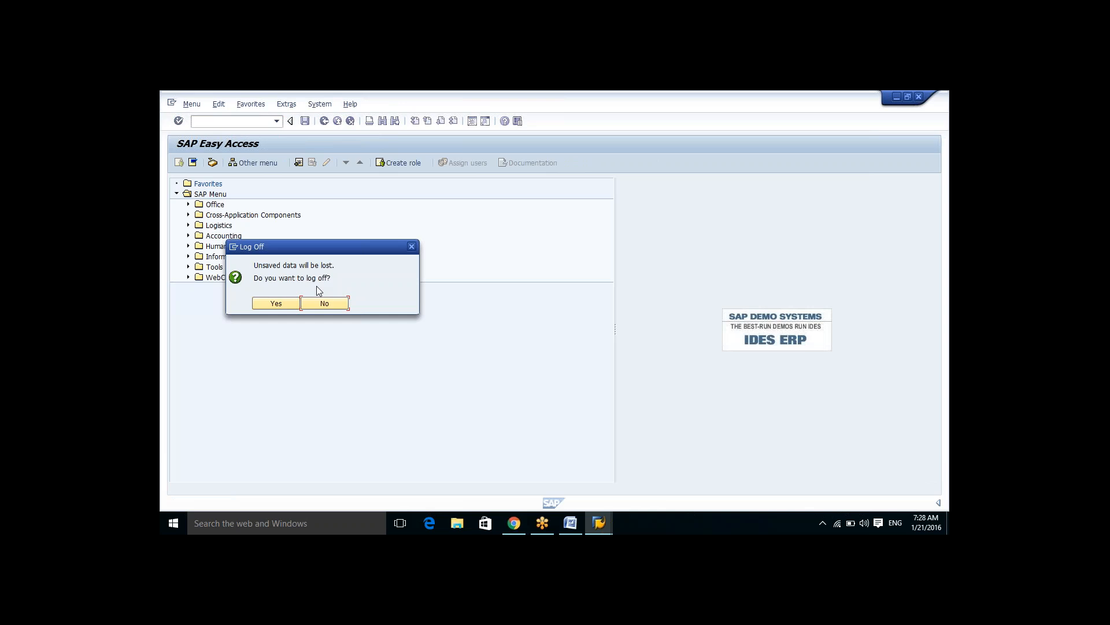
left_click(326, 303)
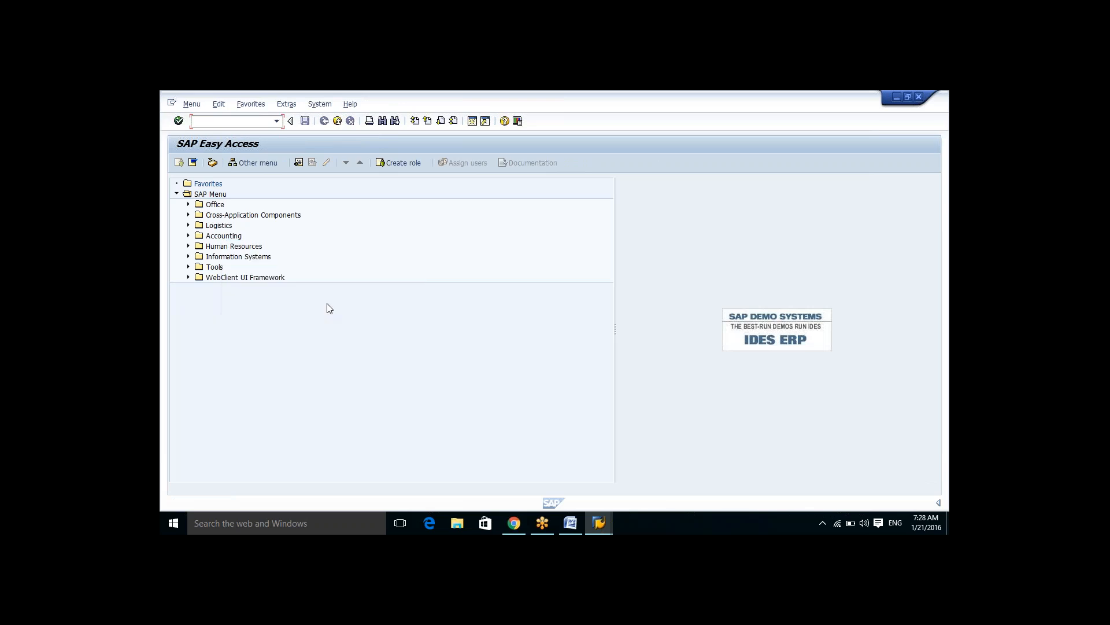
Step: Run SPRO from the command field history and open the SAP Reference IMG
left_click(273, 123)
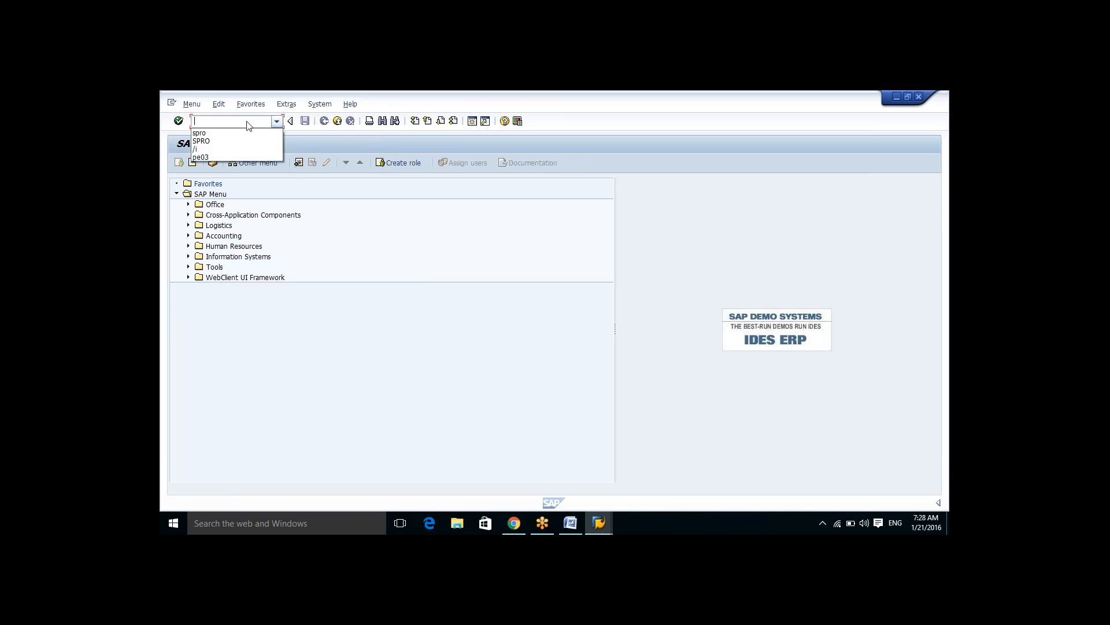
left_click(222, 137)
left_click(178, 120)
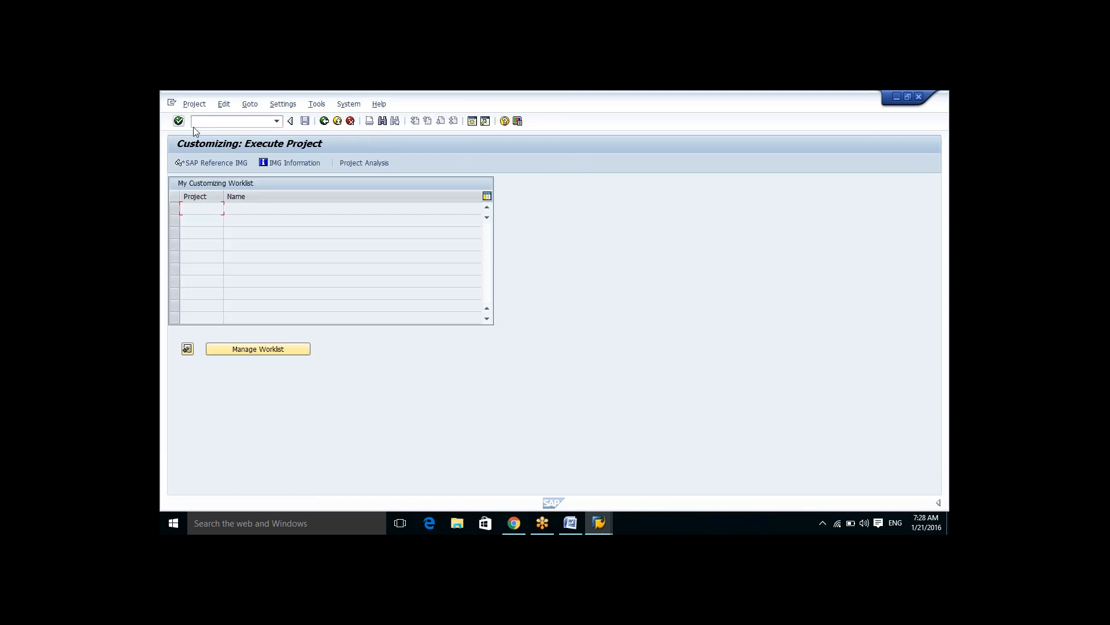
left_click(222, 162)
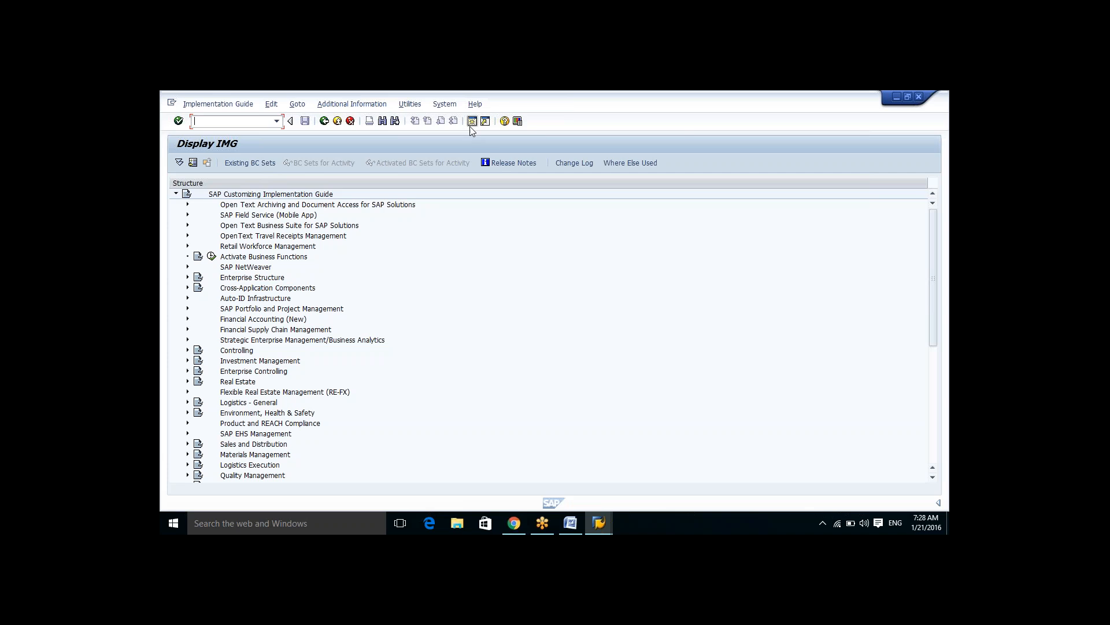
Step: Exit the IMG back to SAP Easy Access
left_click(324, 121)
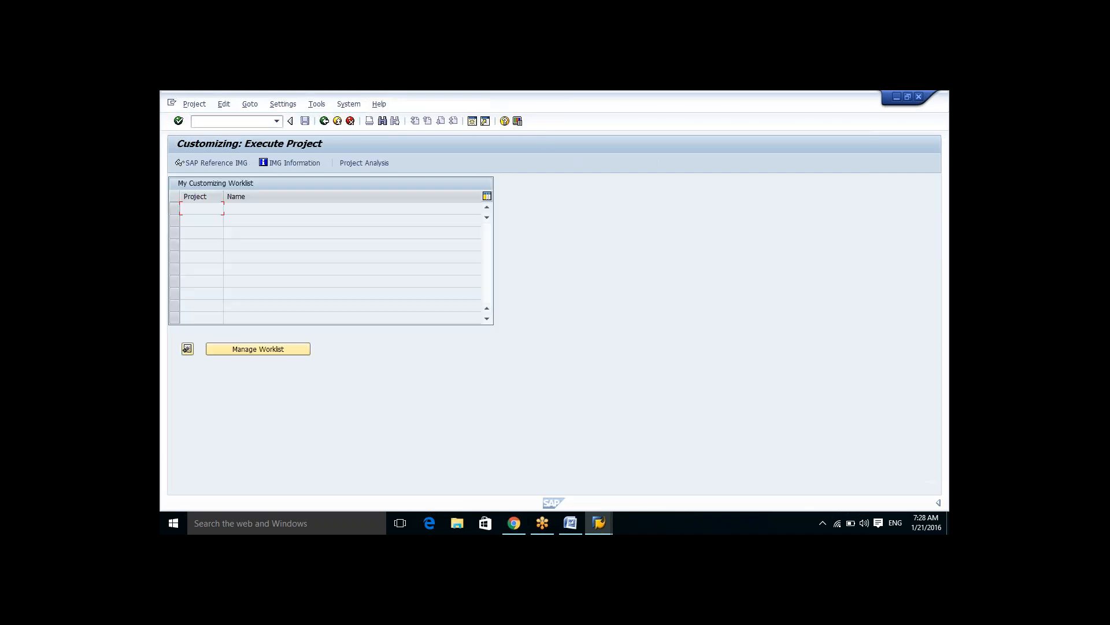
left_click(324, 121)
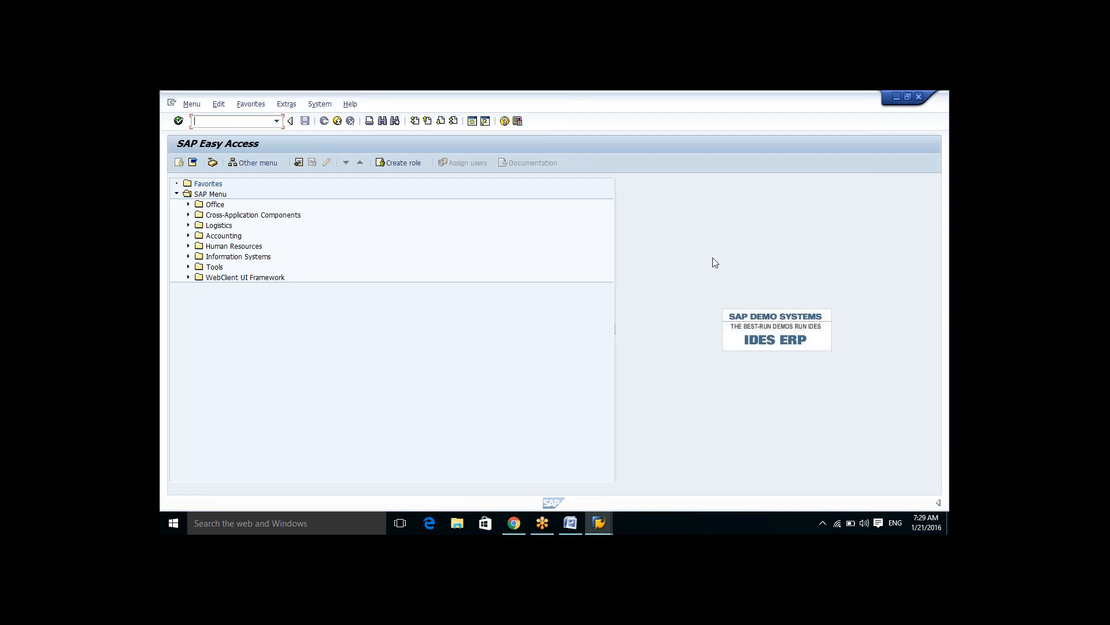
Step: Open new SAP sessions repeatedly until the maximum number of sessions is reached, dismissing the information message
left_click(798, 328)
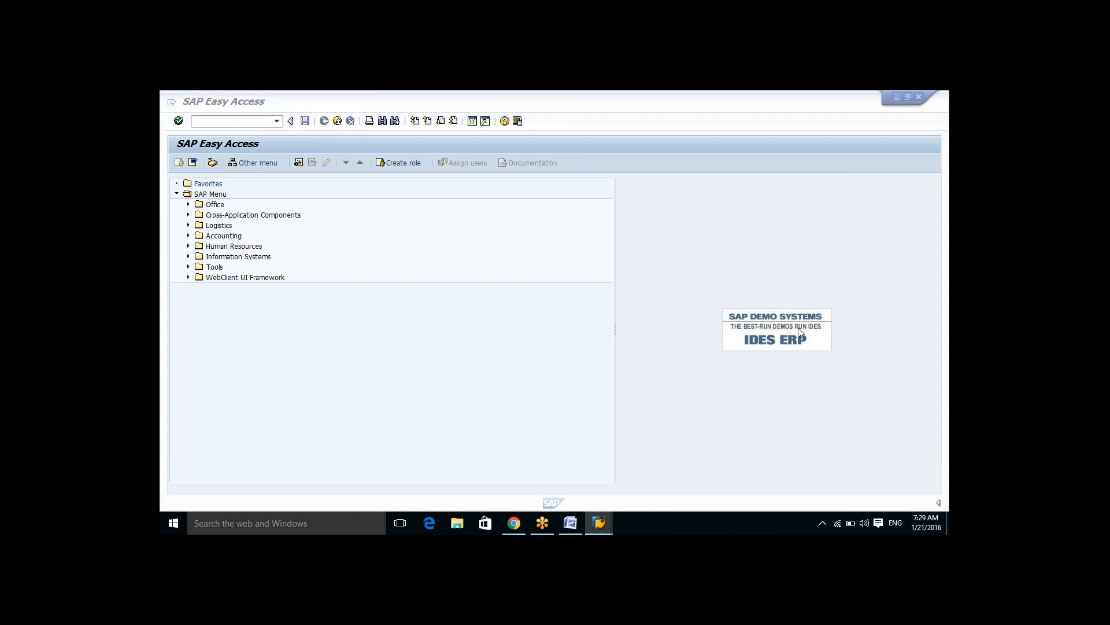
left_click(473, 120)
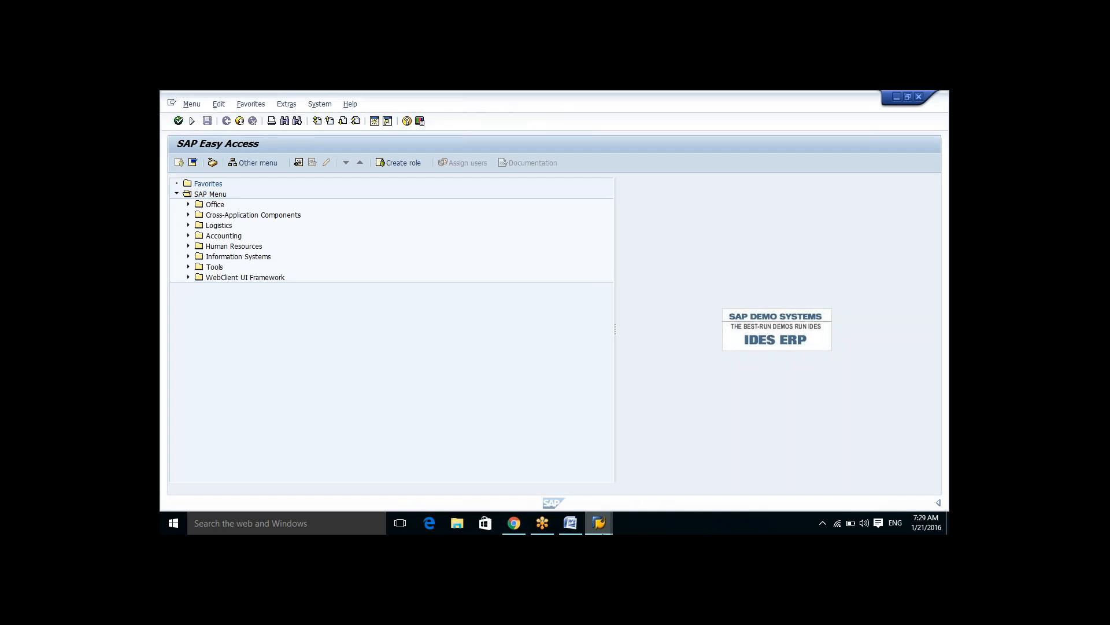
left_click(597, 524)
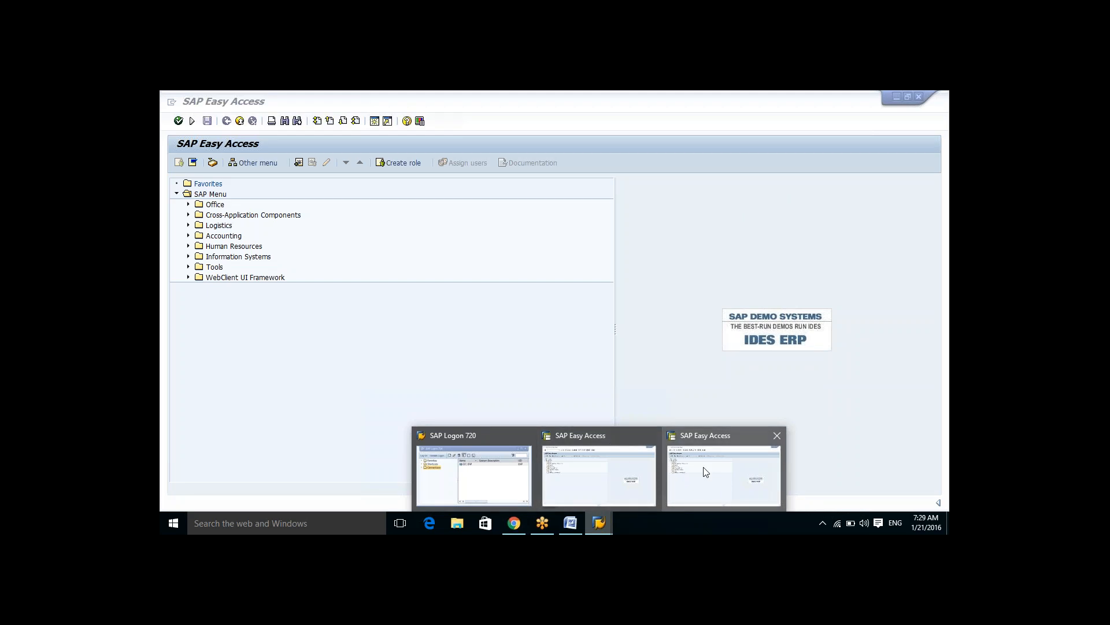
left_click(583, 483)
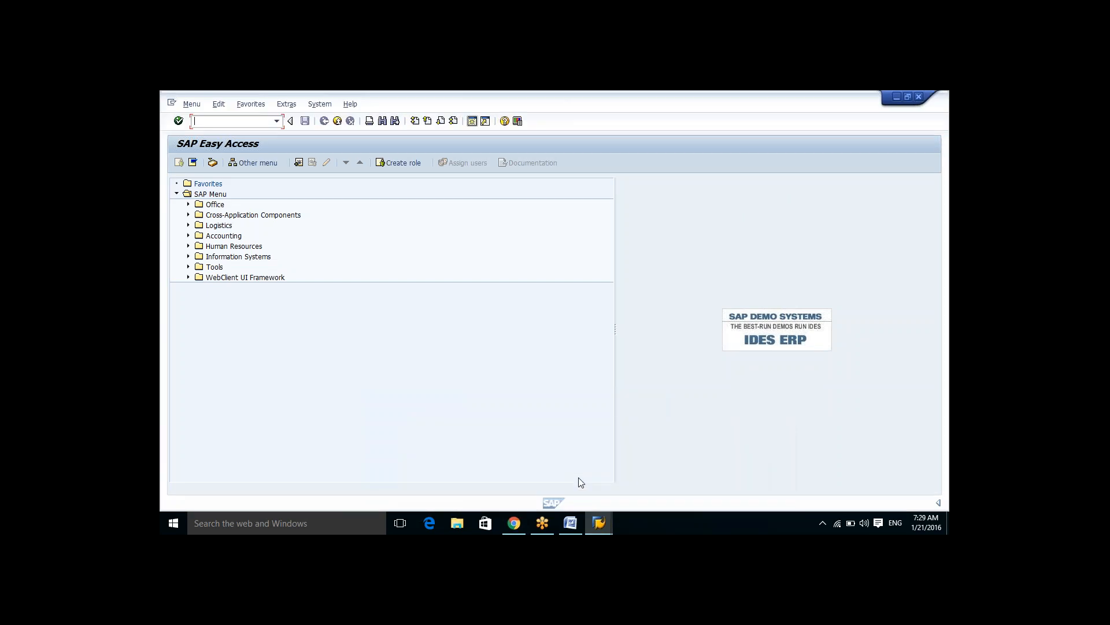
left_click(473, 122)
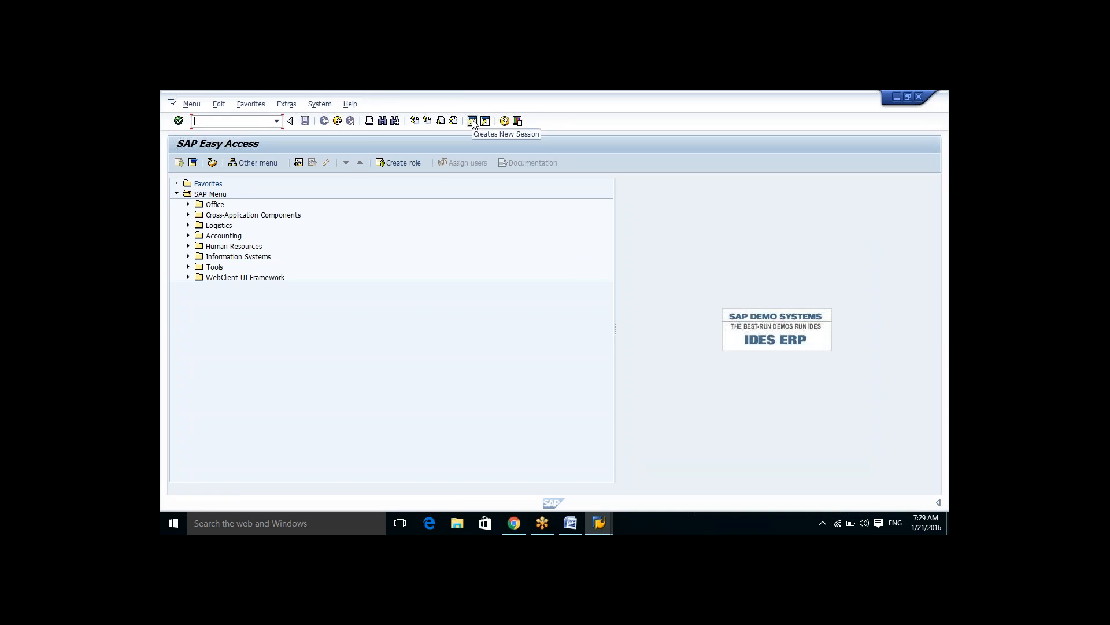
left_click(473, 122)
left_click(472, 121)
left_click(473, 121)
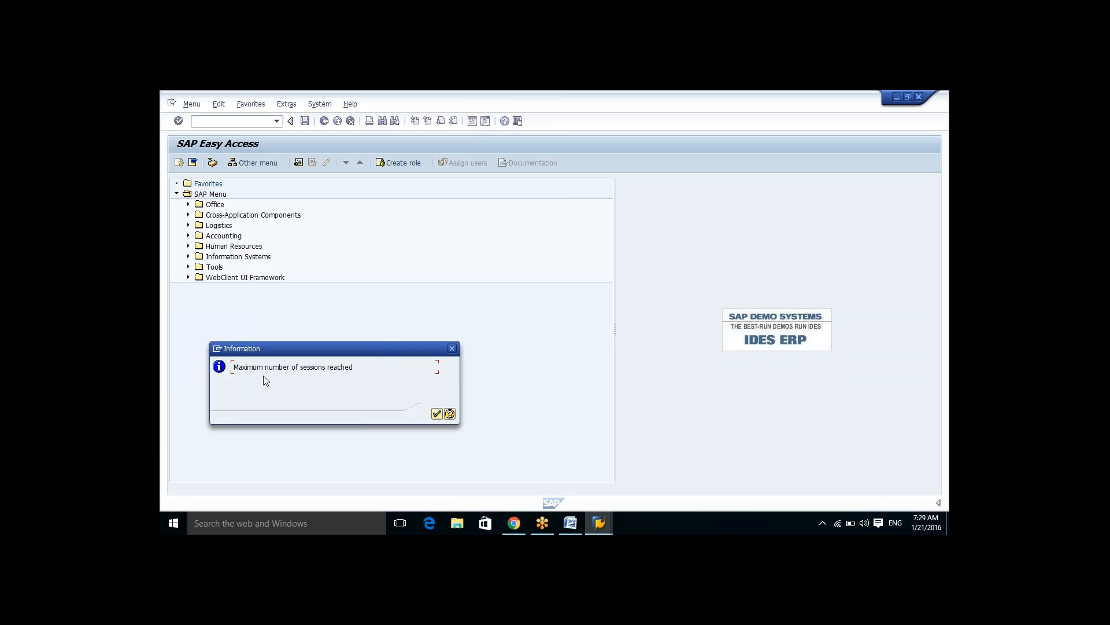
left_click(436, 414)
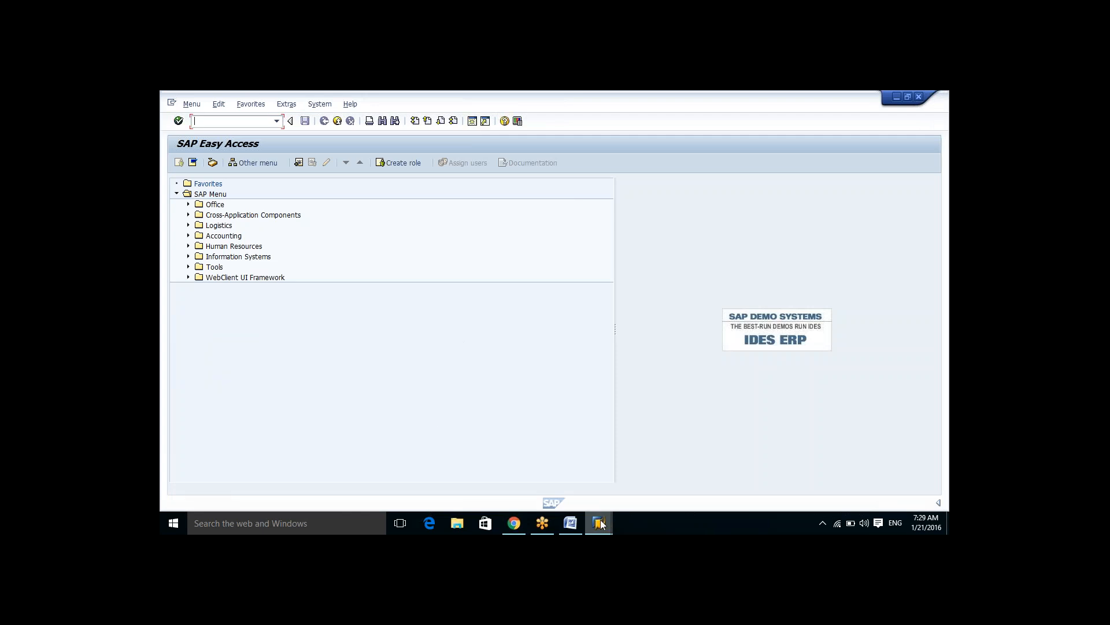
Step: Close the extra SAP Easy Access session windows, keeping one session open
mouse_move(602, 524)
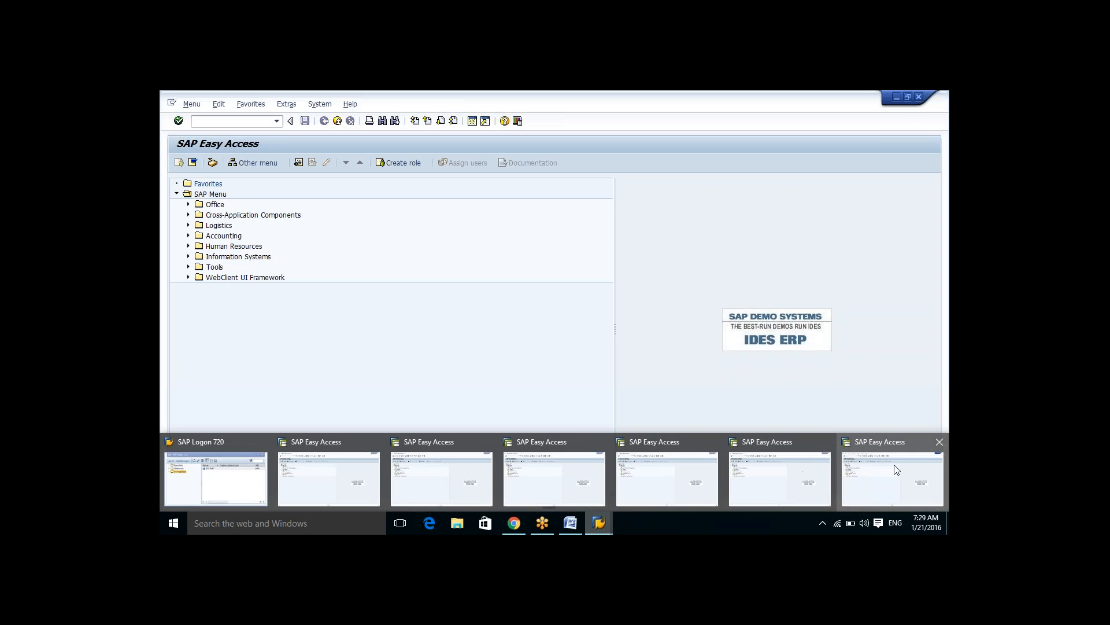
left_click(938, 443)
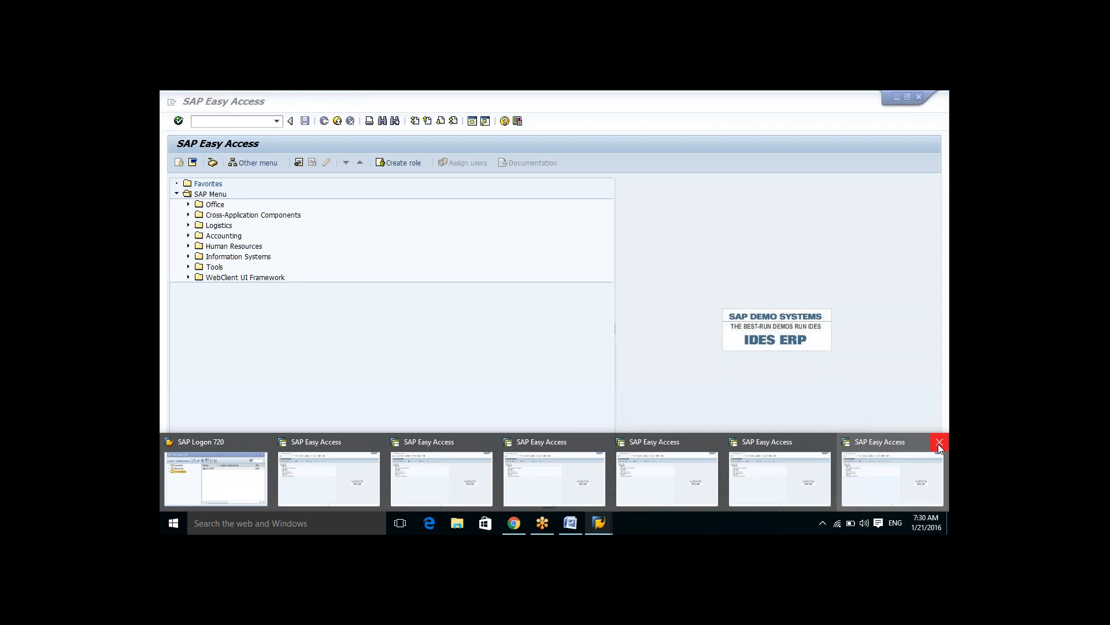
left_click(938, 438)
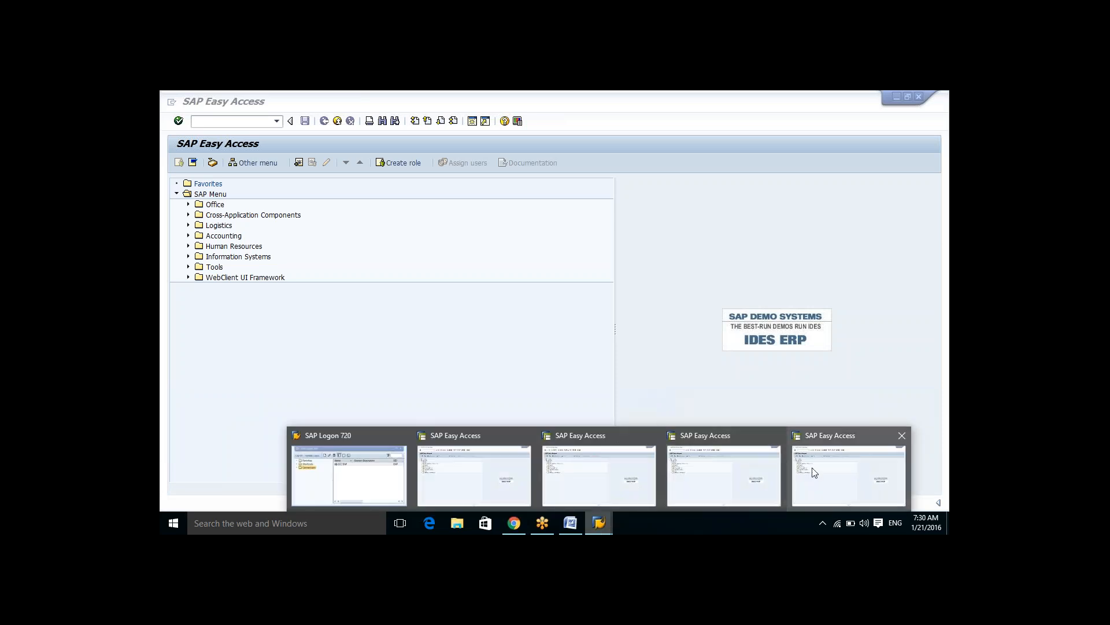
left_click(901, 436)
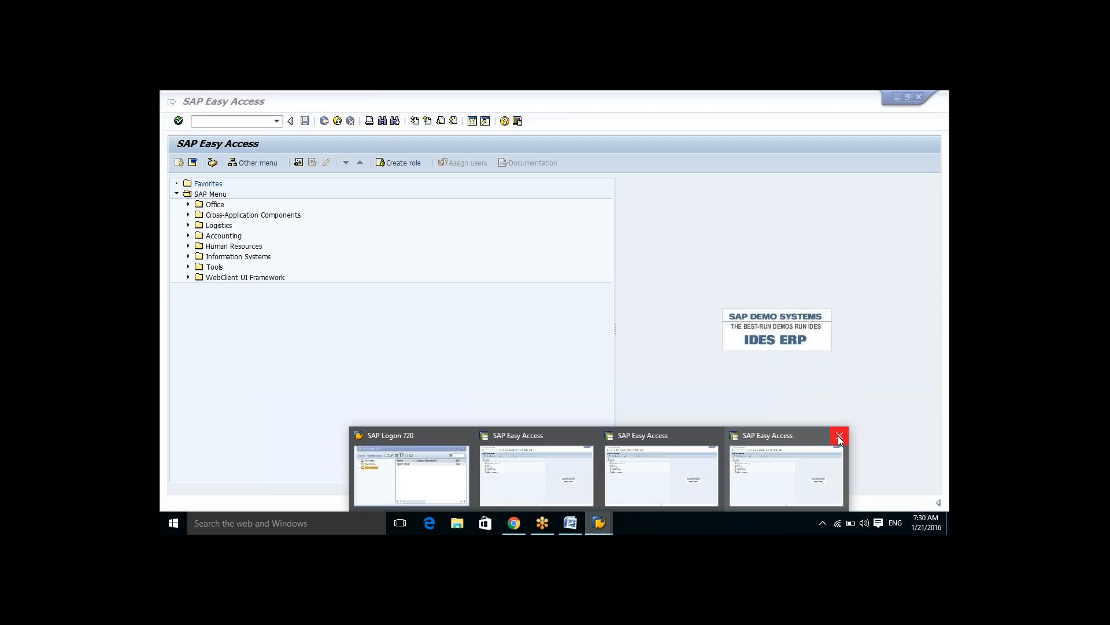
left_click(838, 437)
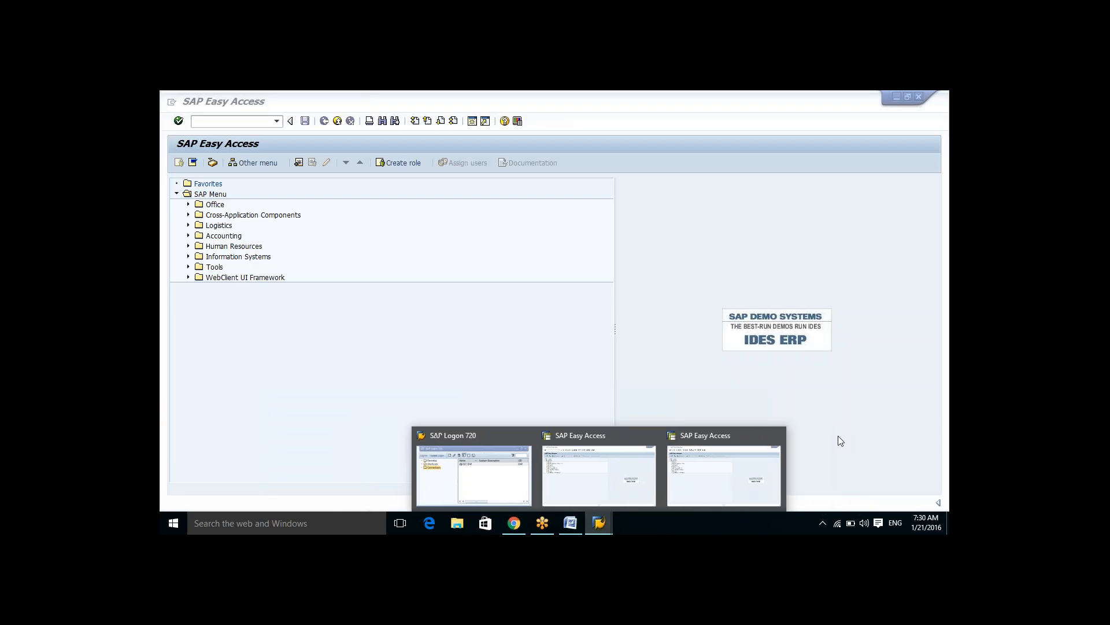
left_click(777, 436)
left_click(668, 454)
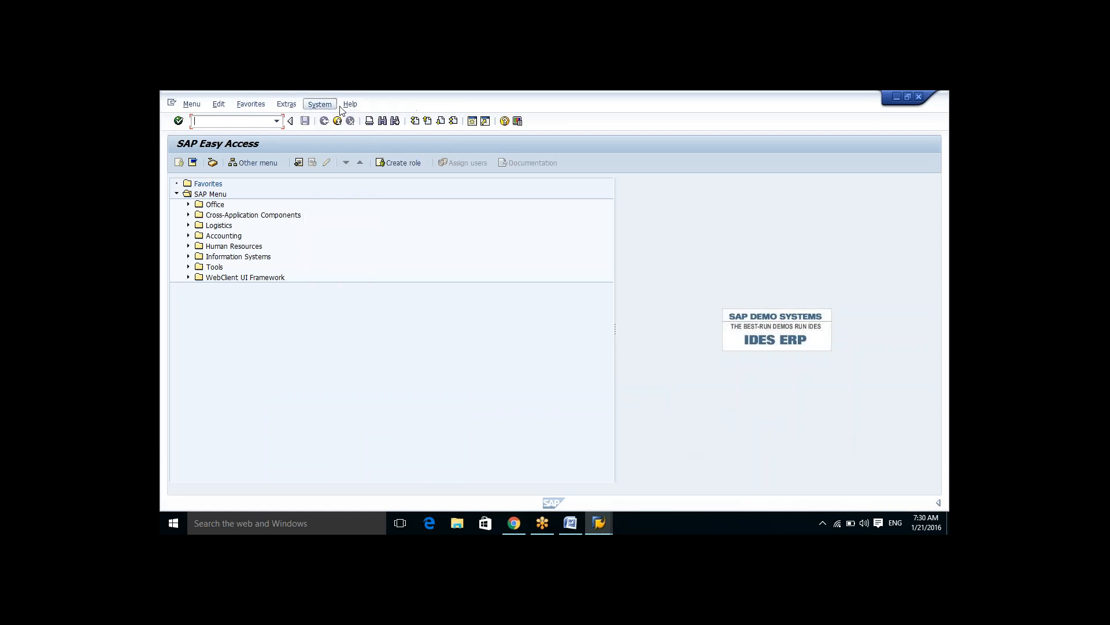
mouse_move(284, 106)
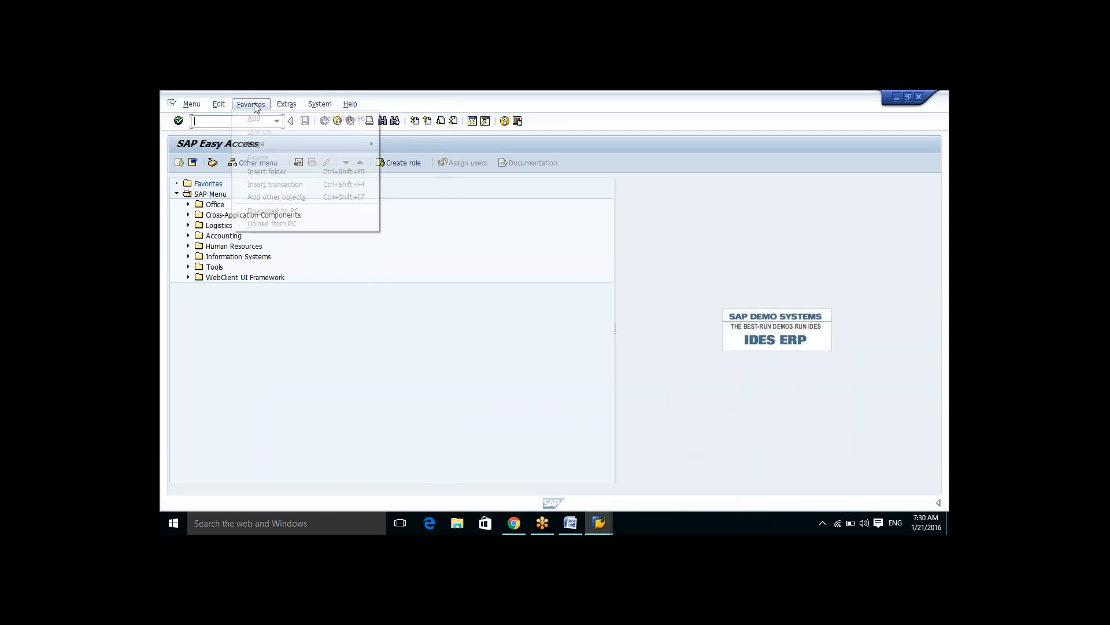
mouse_move(199, 109)
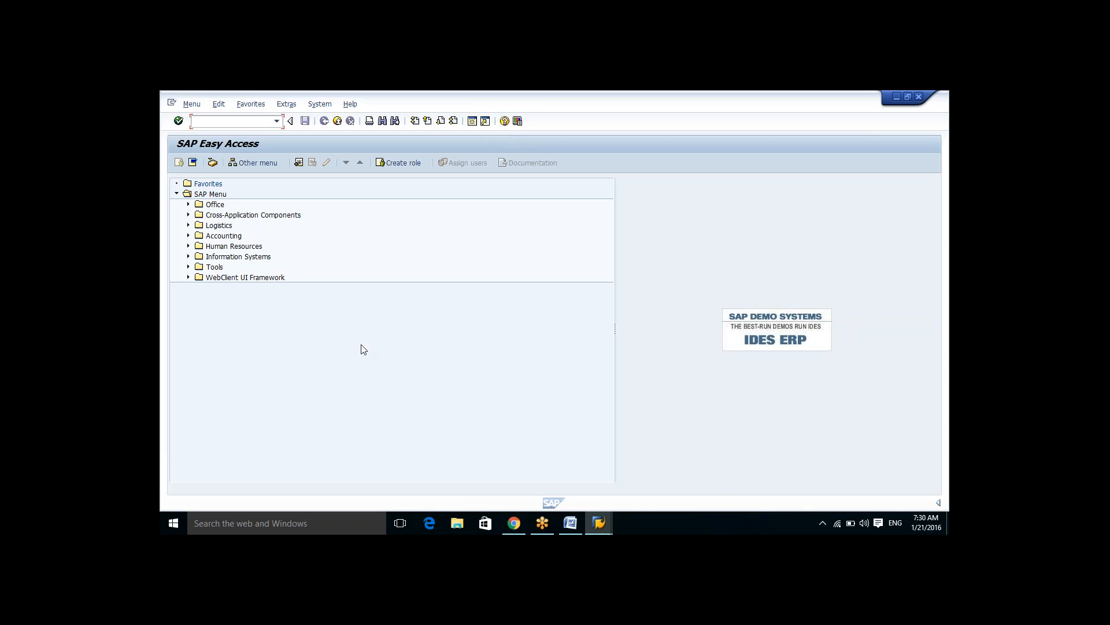
left_click(188, 204)
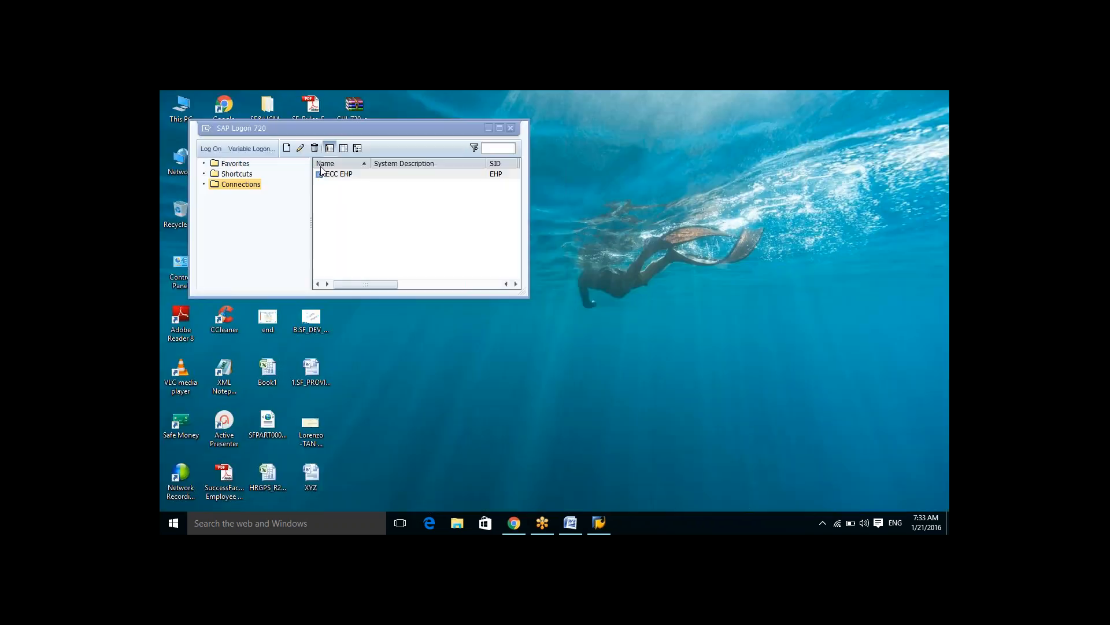
Step: Log on to the ECC EHP system with the saved user, continuing without ending other existing logons
left_click(206, 150)
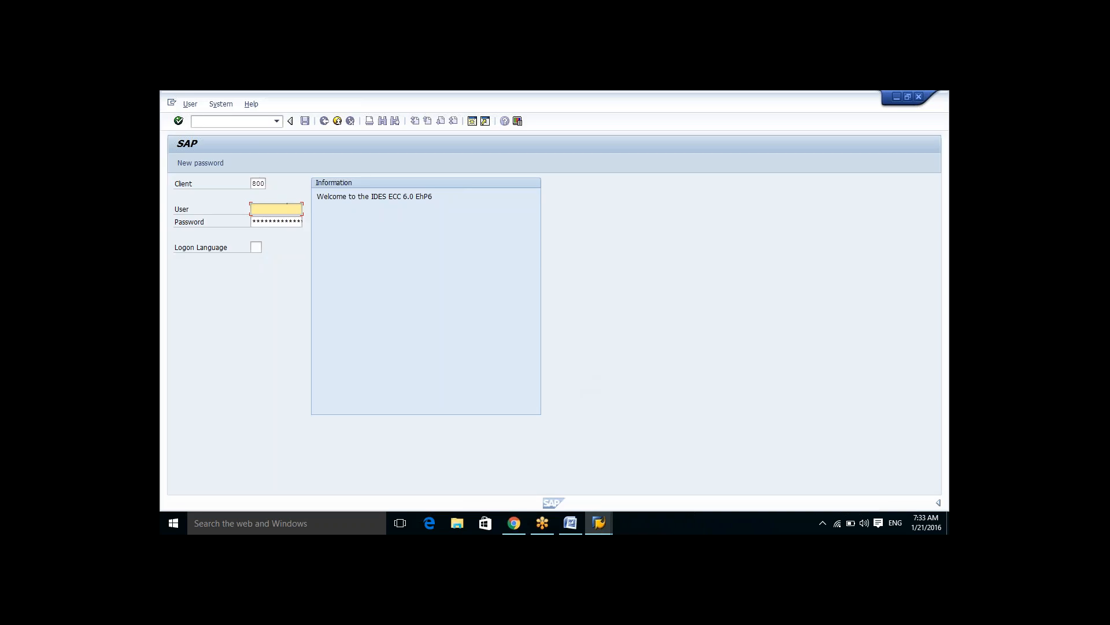
type("a")
key("Down")
key("Tab")
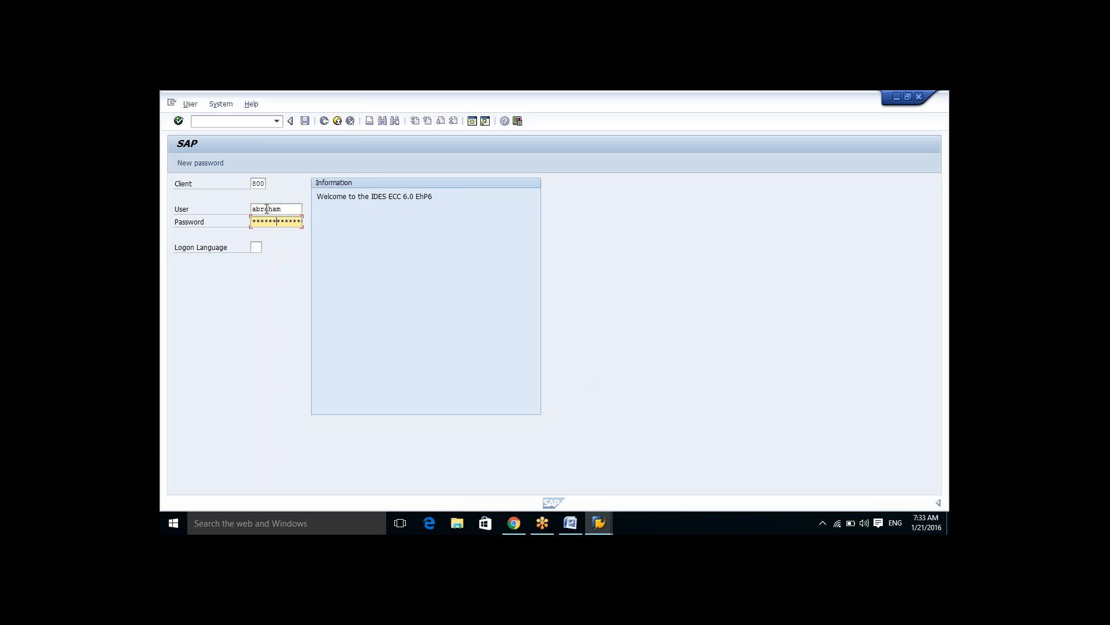
key("Return")
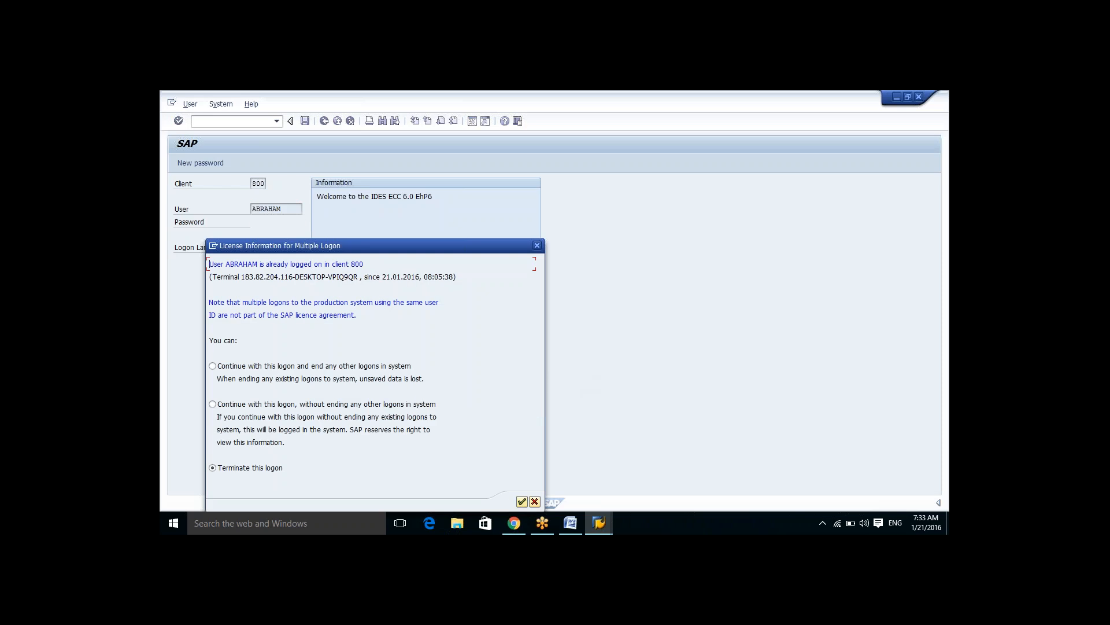
left_click(212, 404)
left_click(522, 501)
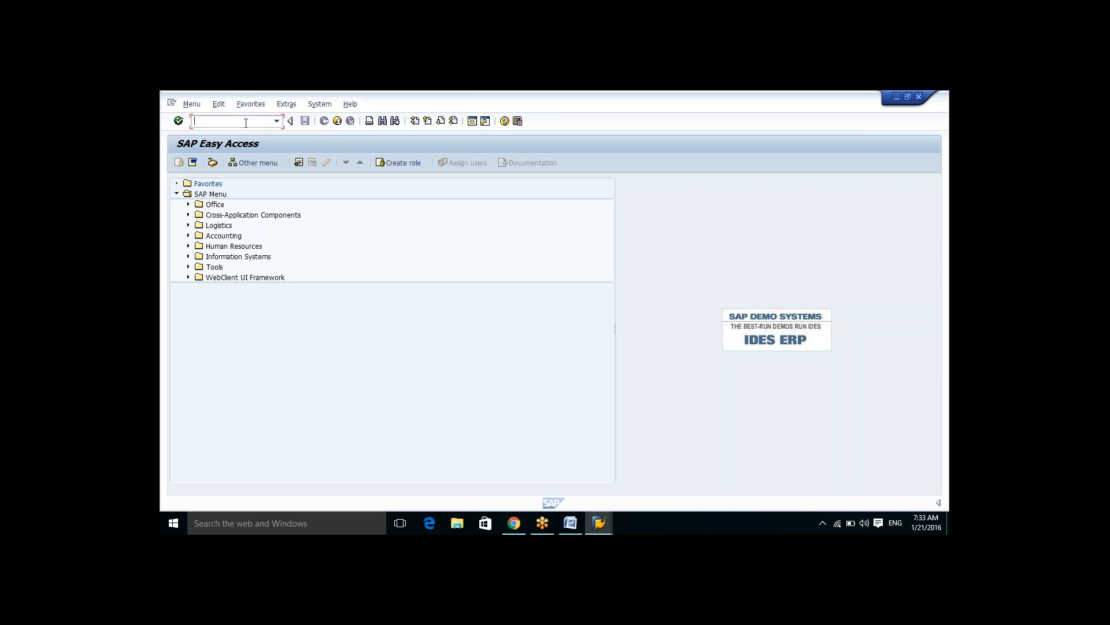
Step: Run transaction SPRO and open the SAP Reference IMG
type("spro")
key("Return")
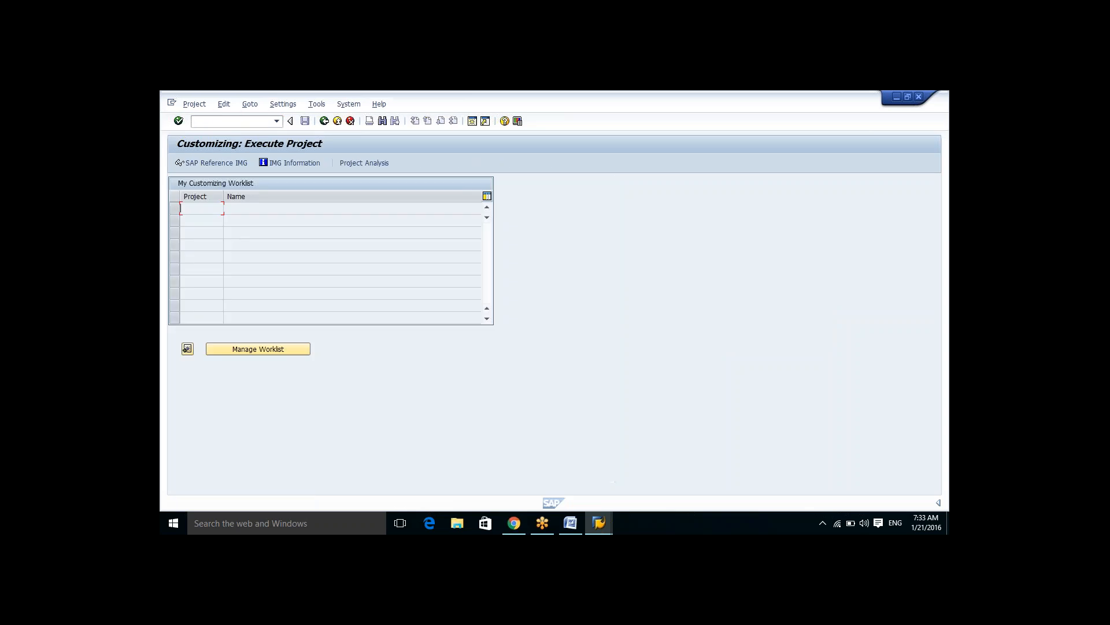
key("F5")
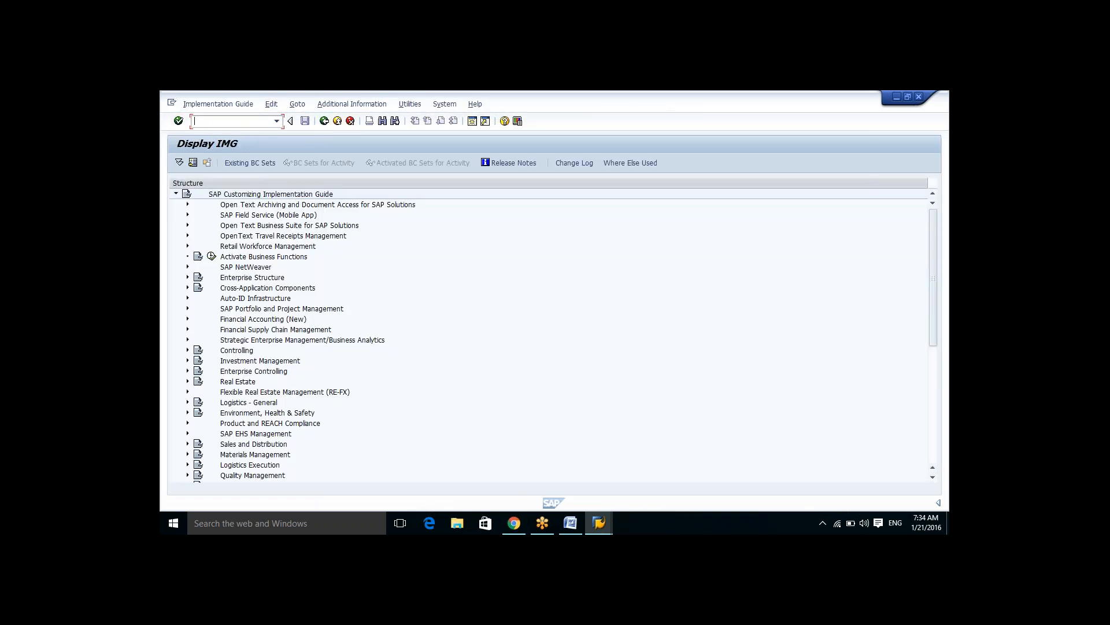
Step: Expand Enterprise Structure > Definition > Financial Accounting in the IMG and execute Define company
key("Tab")
key("Tab")
key("Tab")
key("Tab")
key("Tab")
key("Tab")
key("Tab")
key("Down")
key("Down")
key("Down")
key("Down")
key("Down")
key("Down")
key("Down")
key("Up")
key("Right")
key("Down")
key("Return")
key("Down")
key("Down")
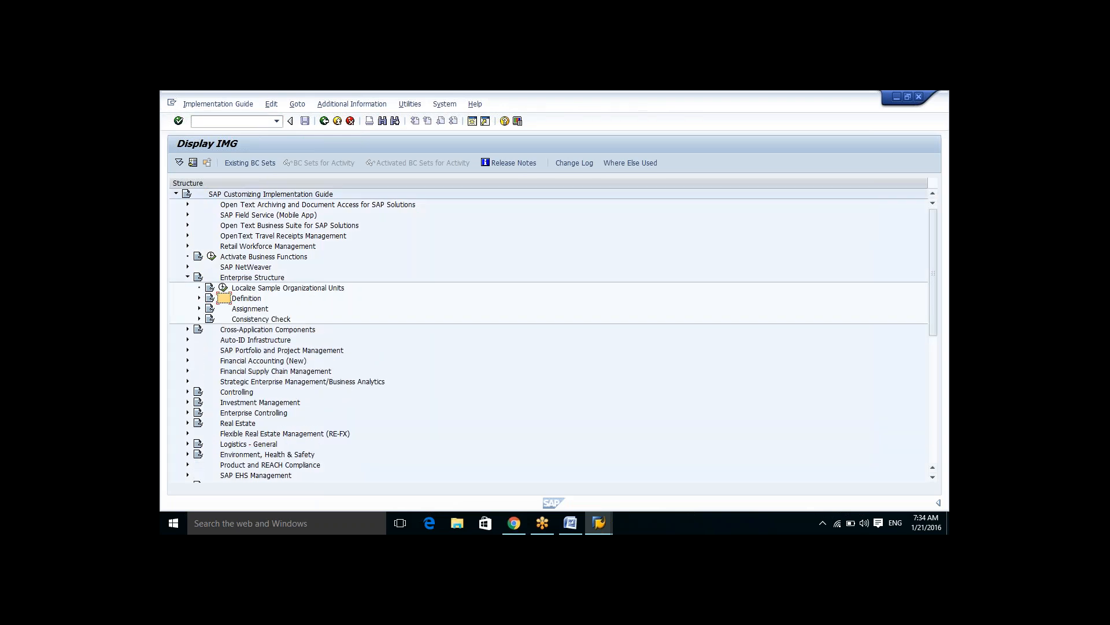
key("Return")
key("Down")
key("Down")
key("Up")
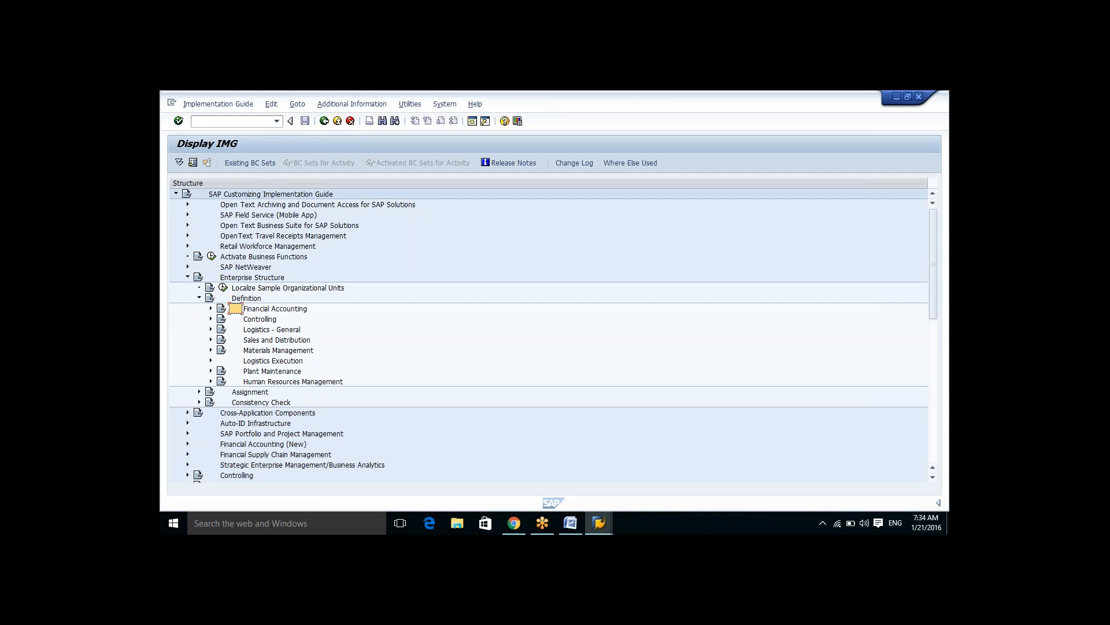
key("Return")
key("Down")
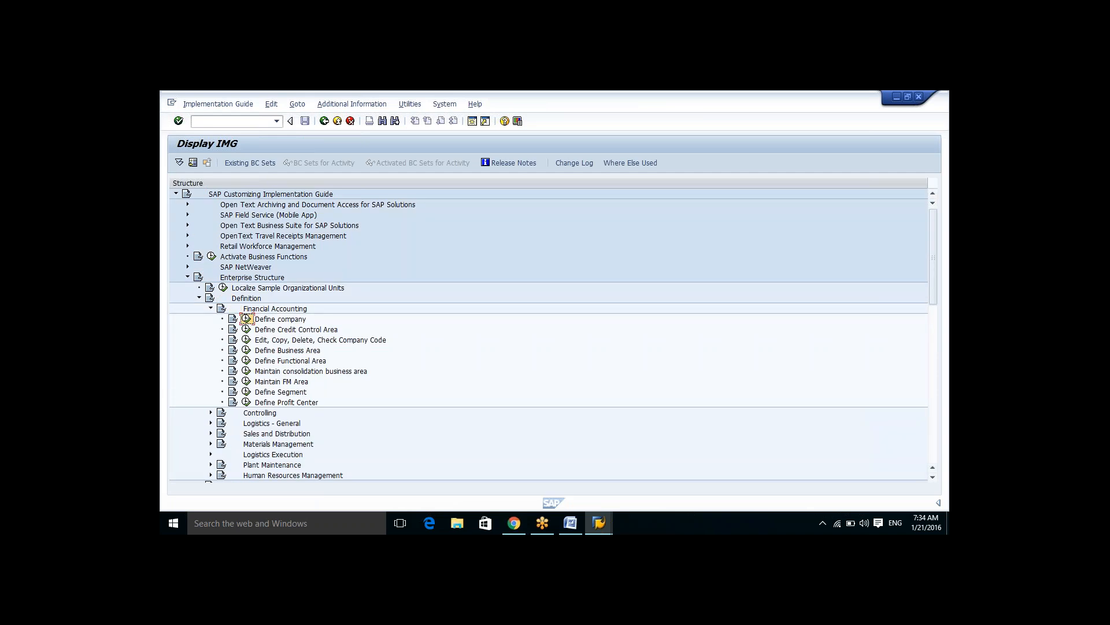
key("Return")
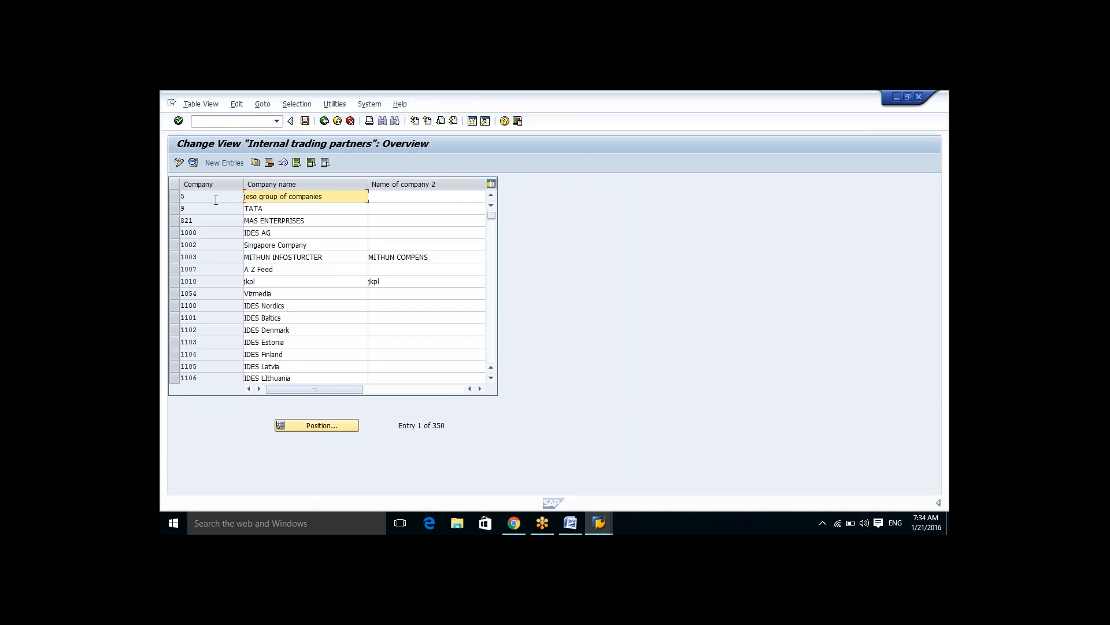
Step: Display and close the field help for the Company column in the internal trading partners table
left_click(179, 197)
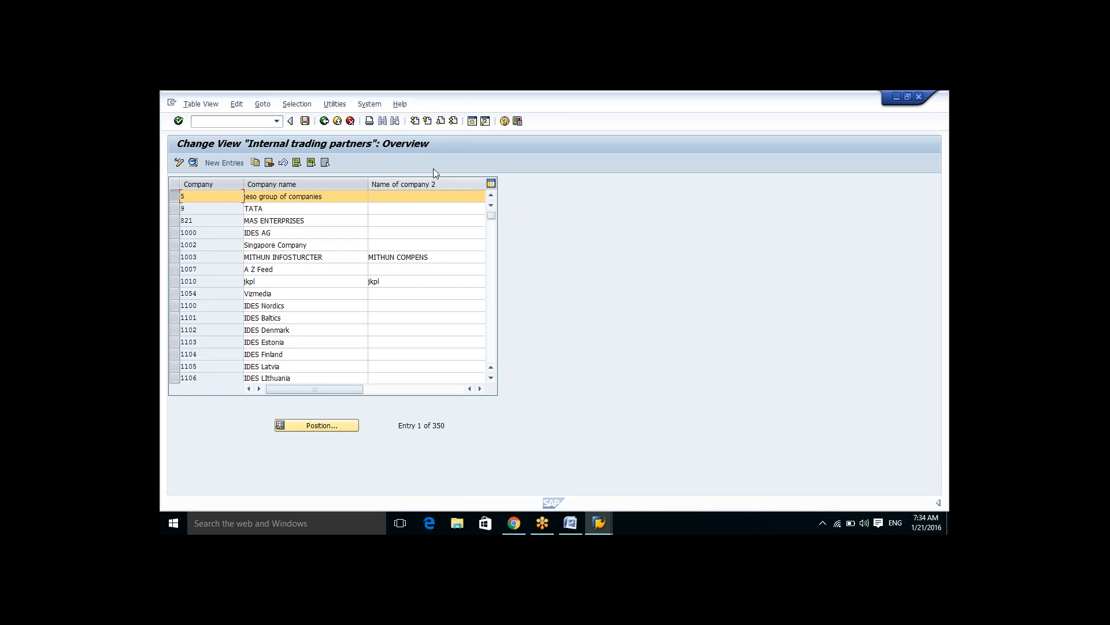
left_click(505, 121)
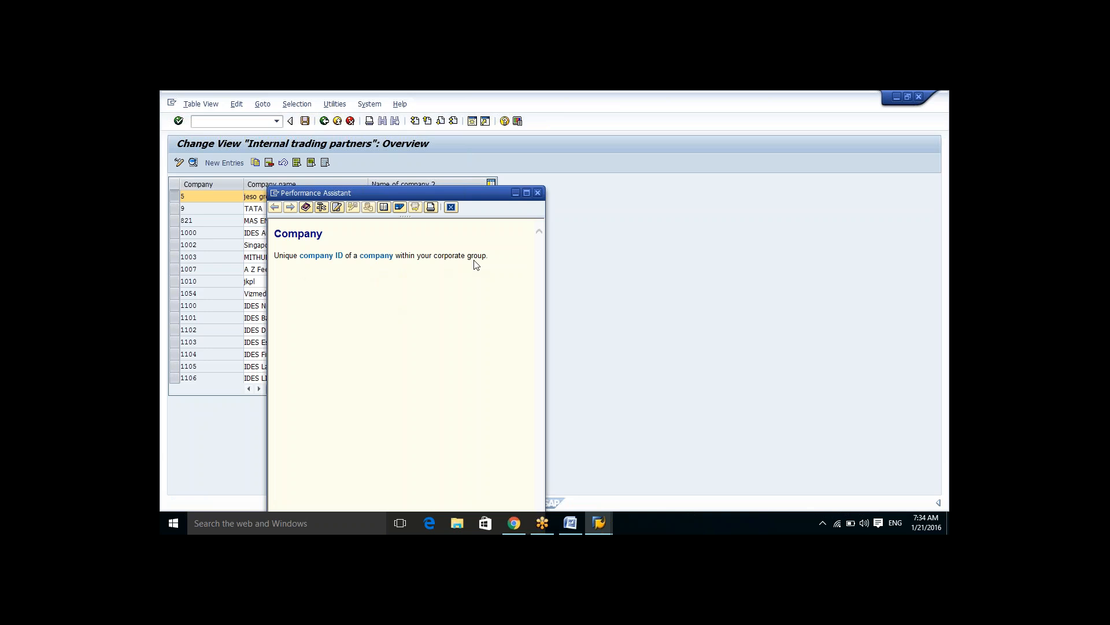
left_click(538, 193)
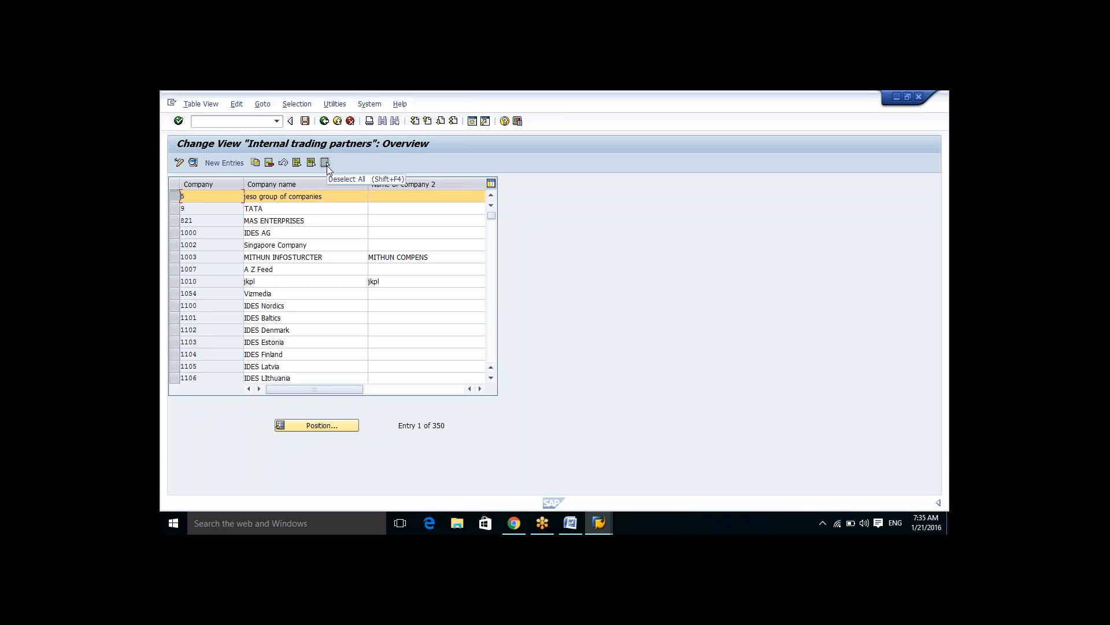
Step: Switch to the XYZ Word document and scroll down through the notes
left_click(577, 521)
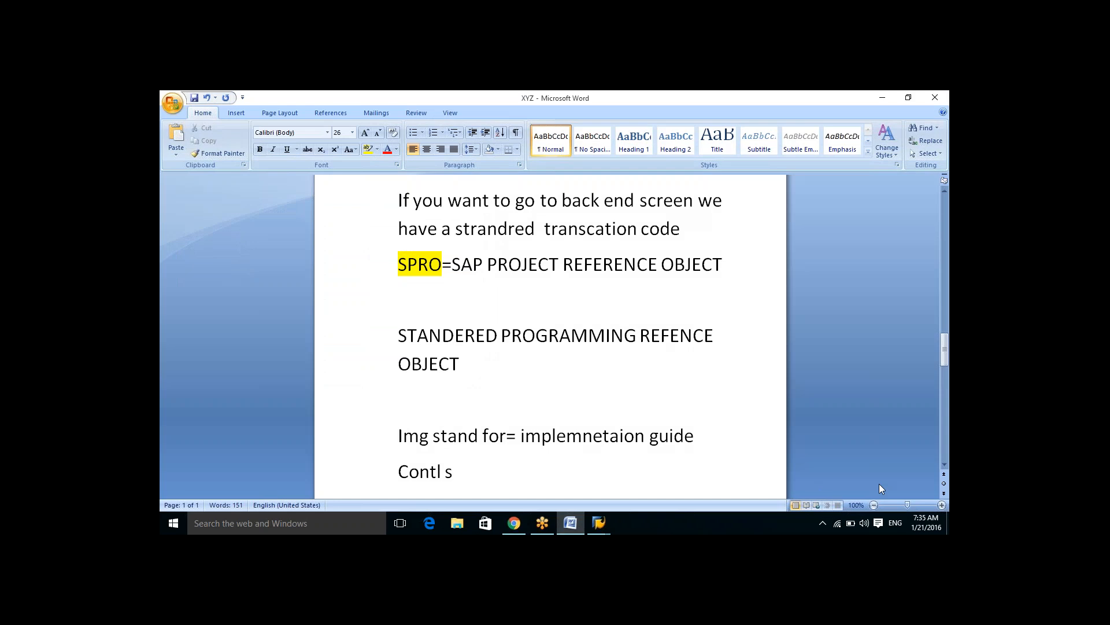
left_click(945, 451)
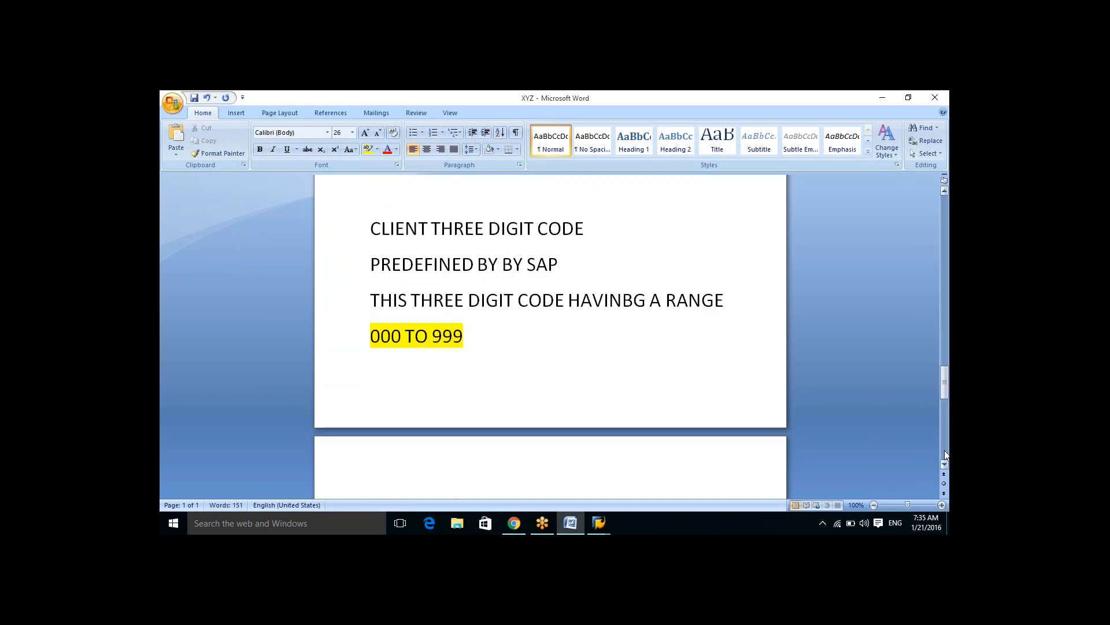
left_click(944, 451)
left_click(945, 453)
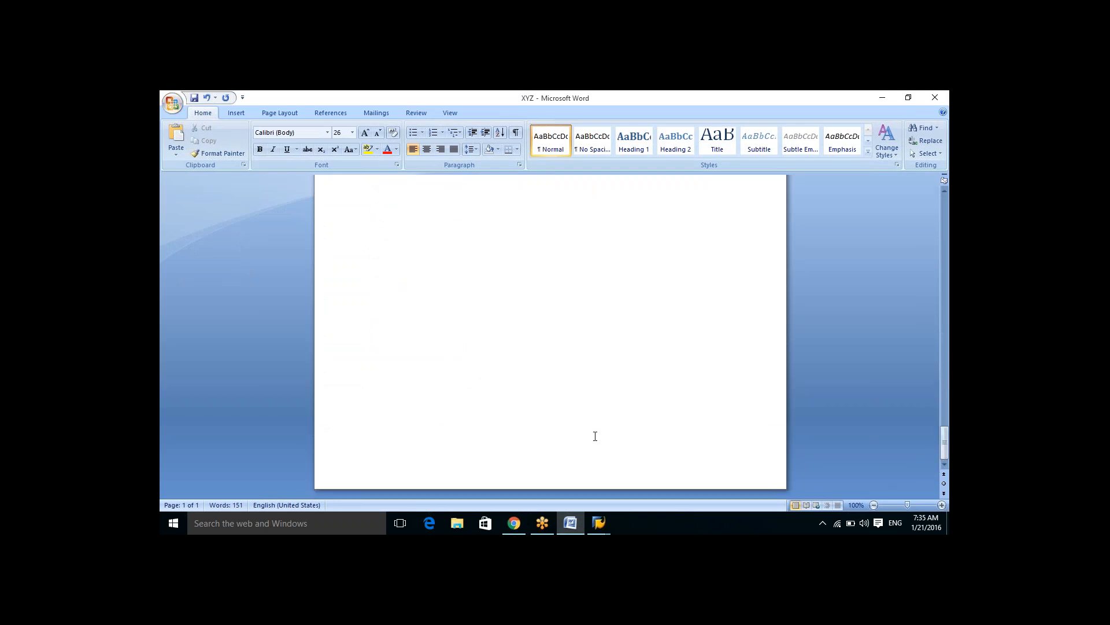
Step: Return to SAP and go back from the company table to the Display IMG structure
mouse_move(602, 526)
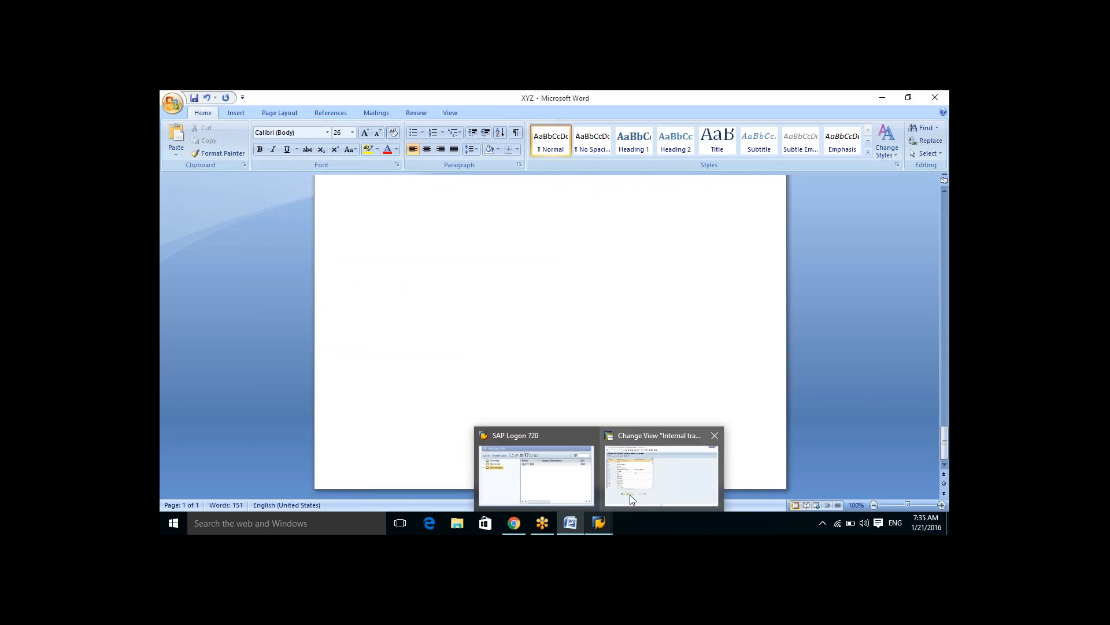
left_click(644, 489)
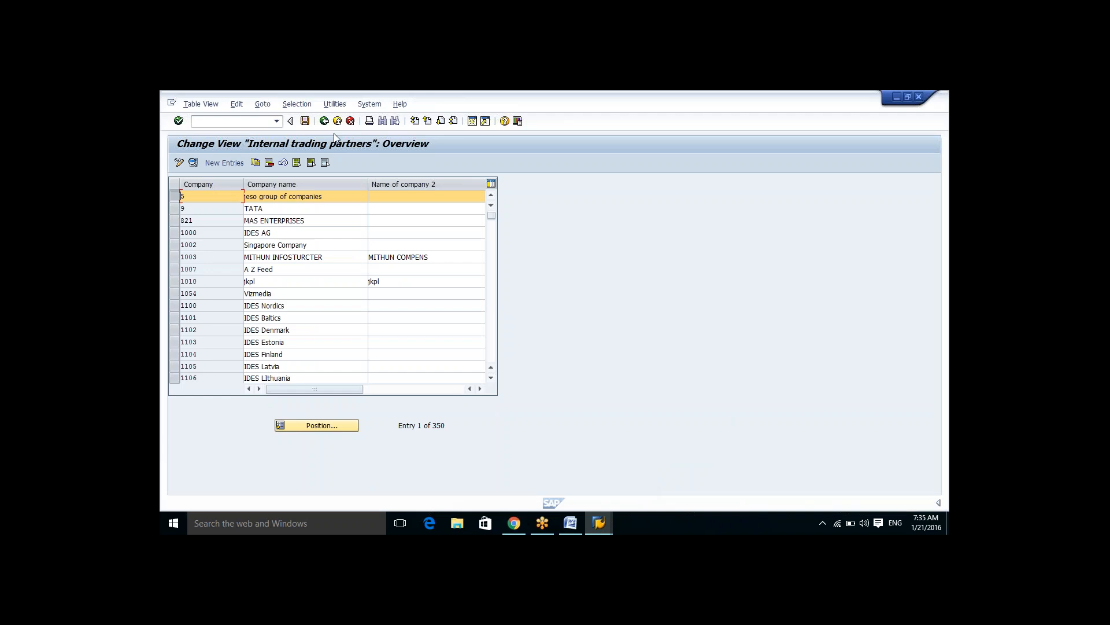
left_click(325, 121)
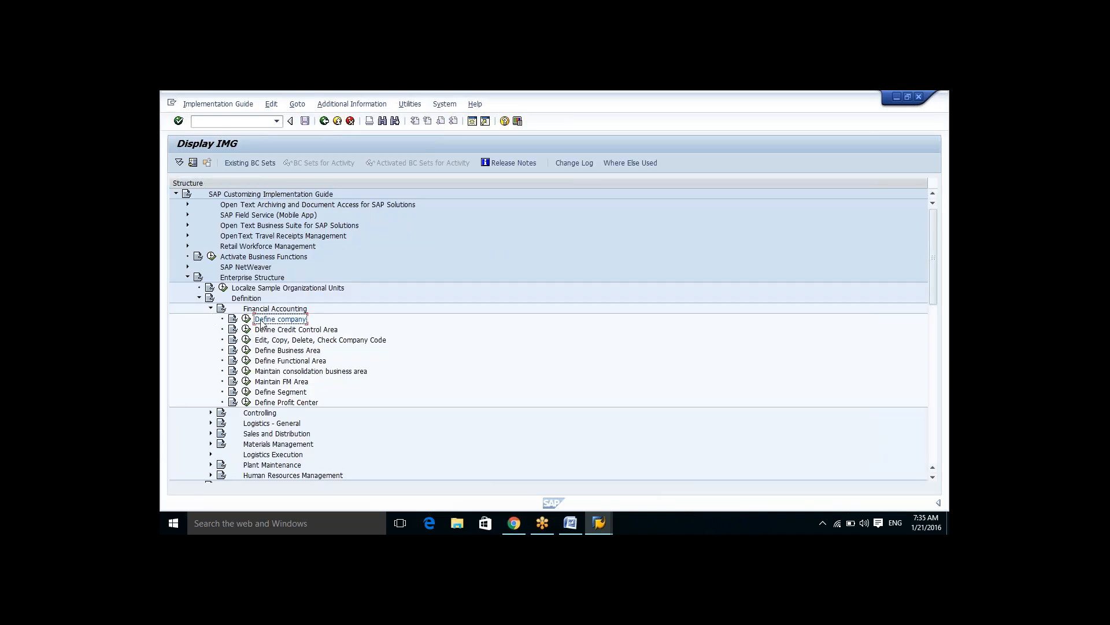
Step: Execute Define company again and display the internal trading partners table as a print list
left_click(247, 321)
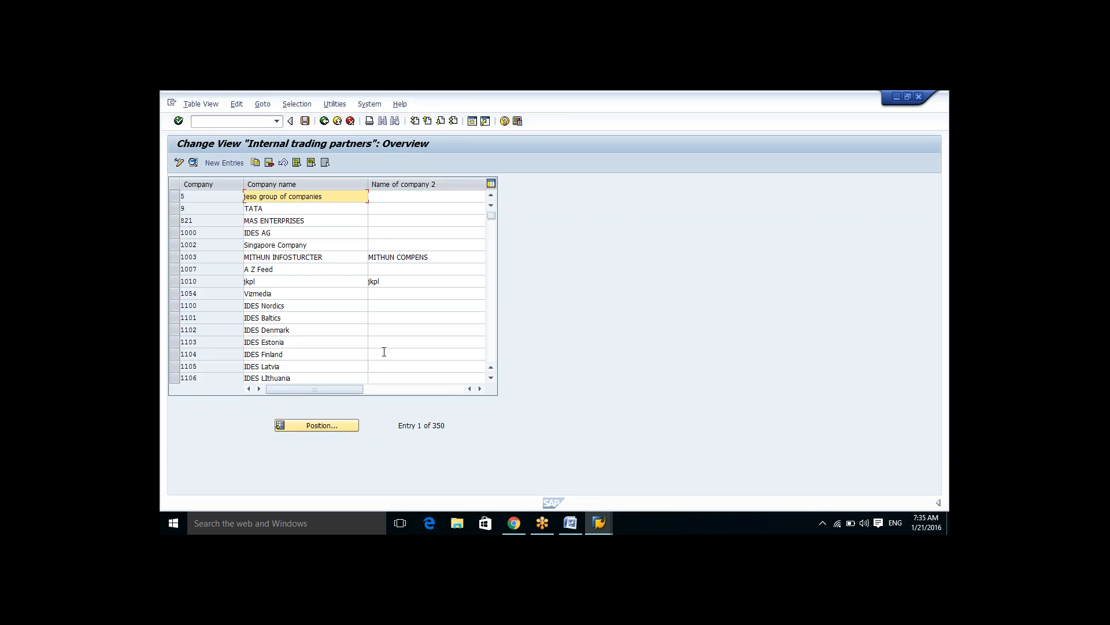
left_click(368, 120)
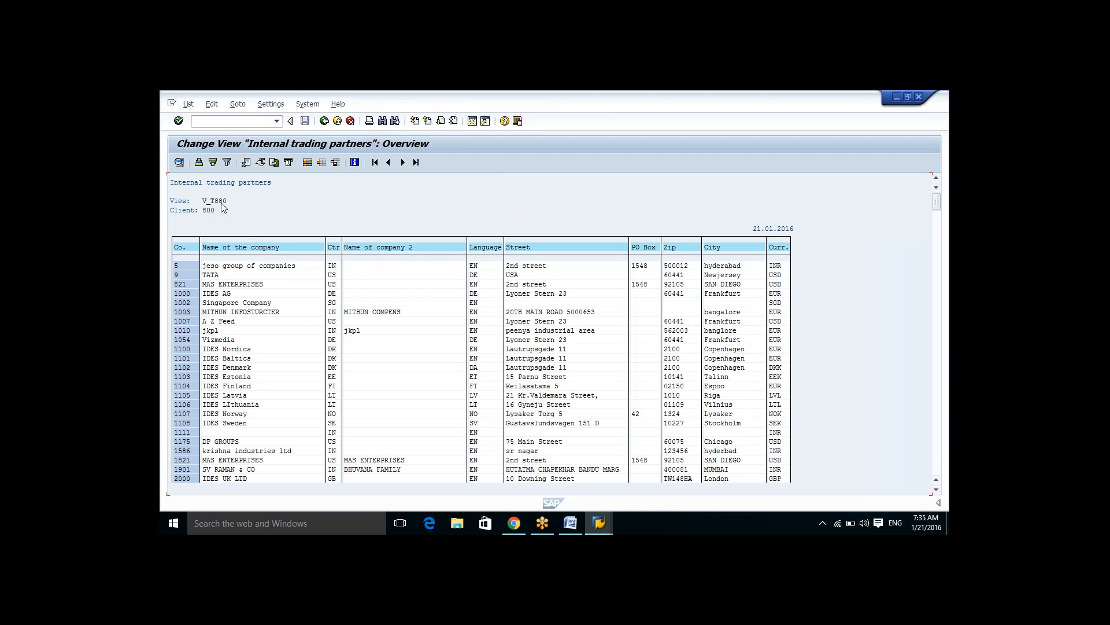
Step: Switch to the XYZ Word document and add the lines 'We have standred t code for table names' and 'SM30'
left_click(570, 523)
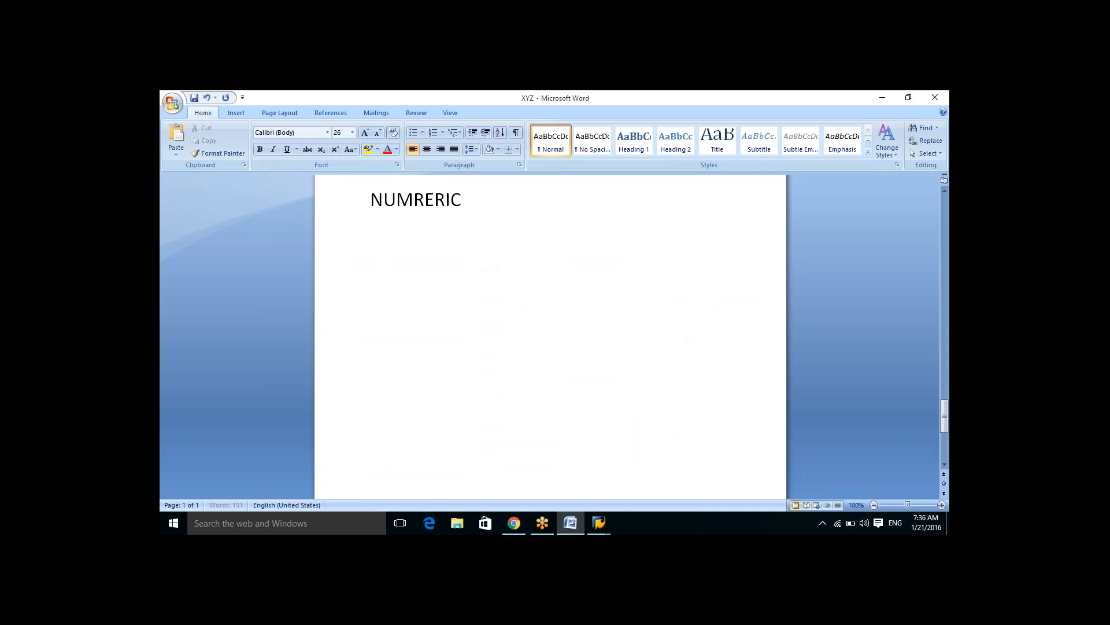
key("Return")
key("Return")
type("we have stand")
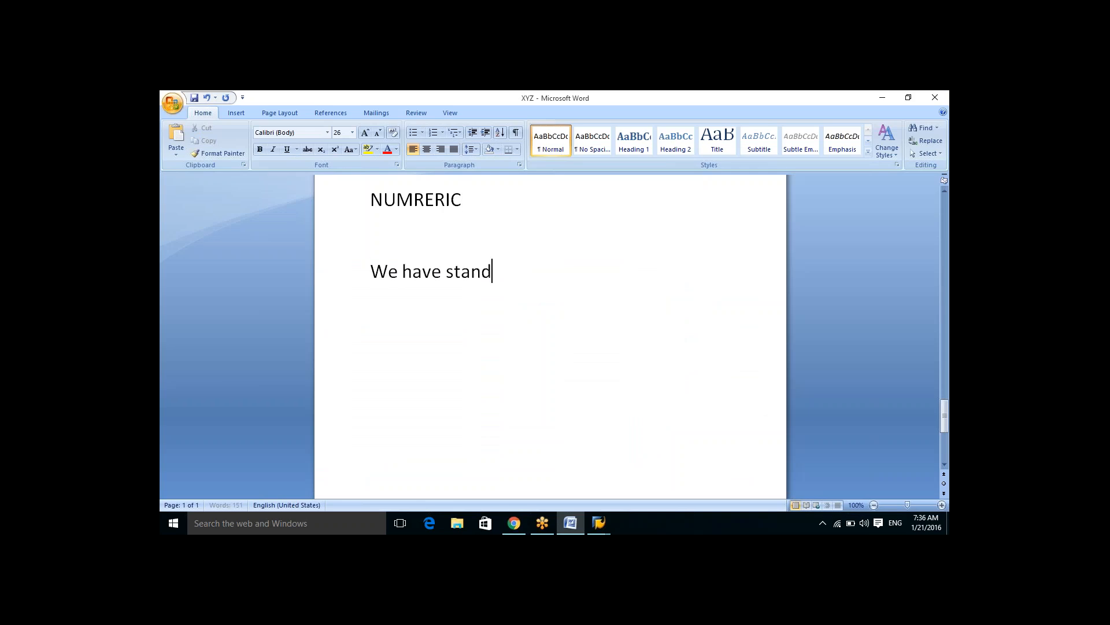
type("red t code for t")
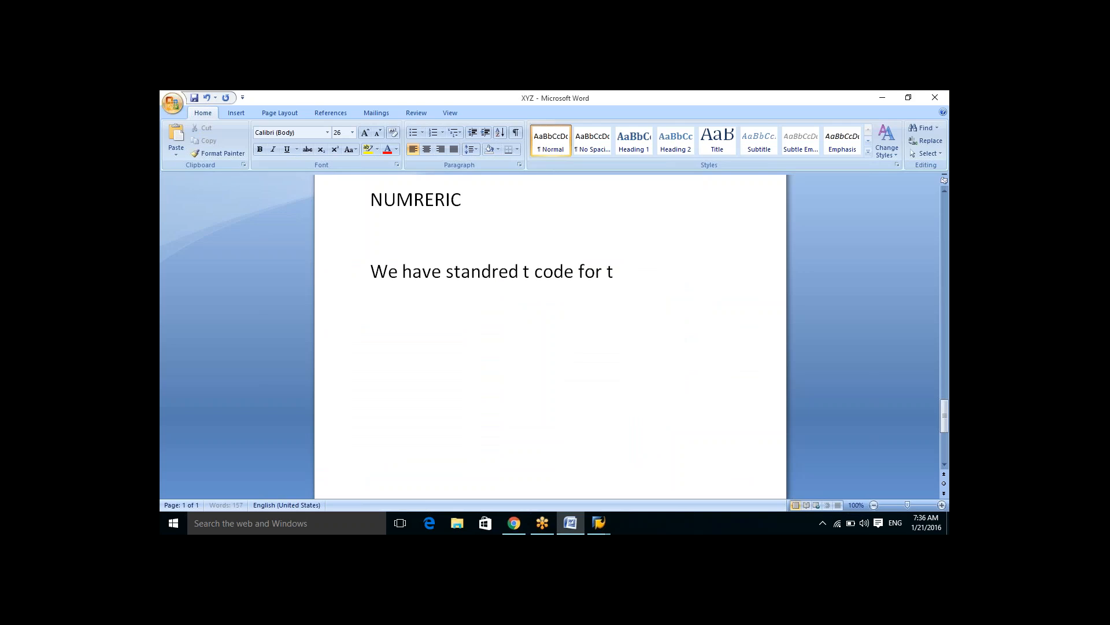
type("able nam")
type("es")
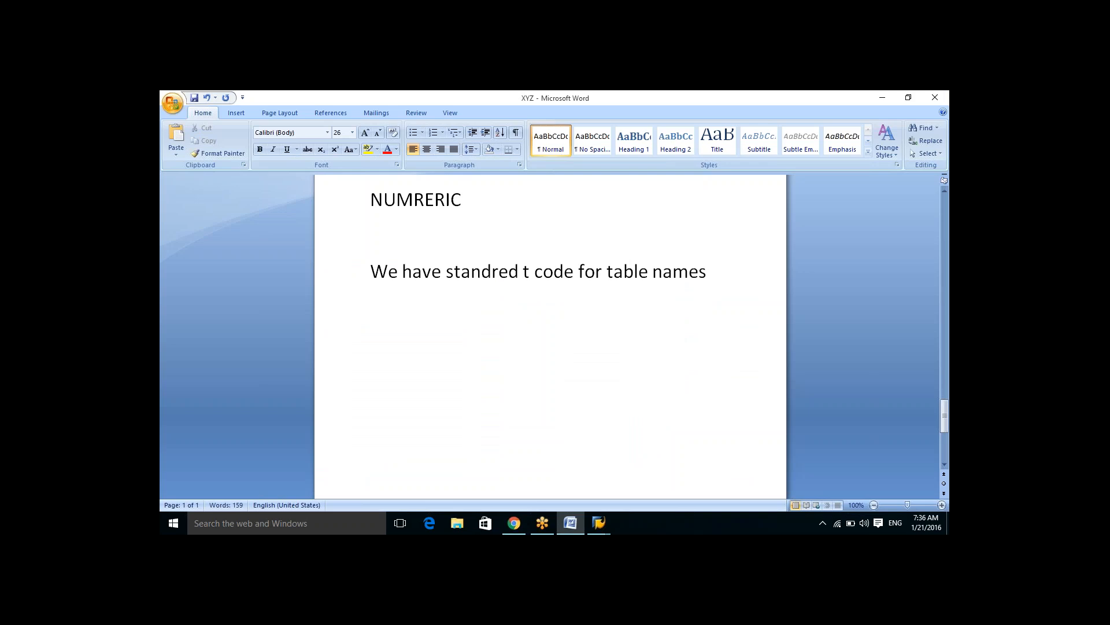
key("Return")
type("SM30")
key("Return")
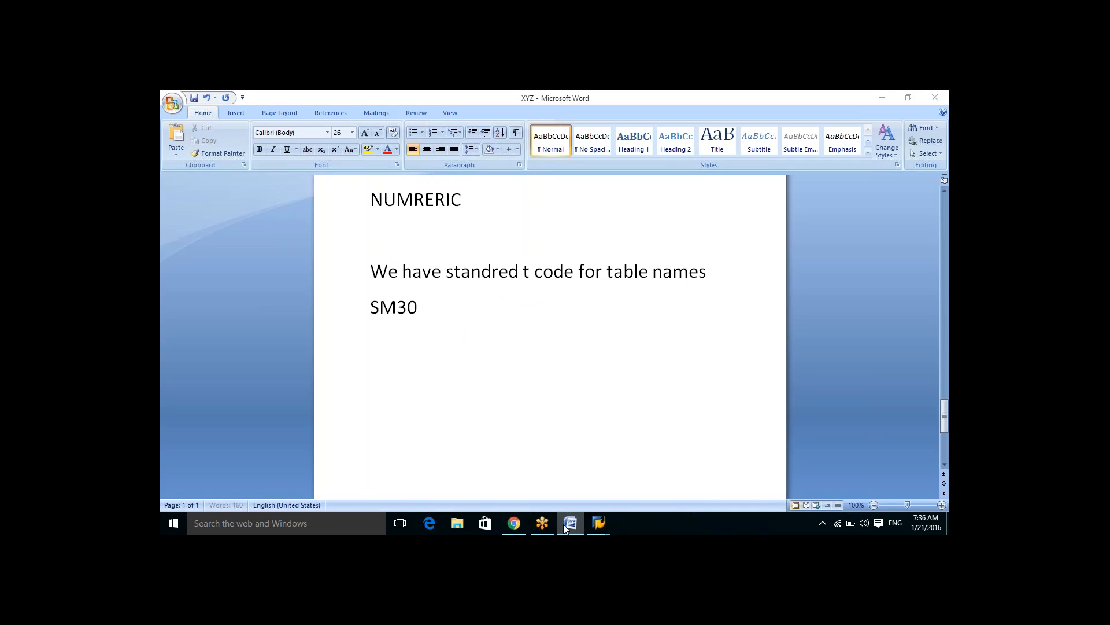
Step: Return to SAP and go back step by step to the SAP Easy Access screen
key("alt+Tab")
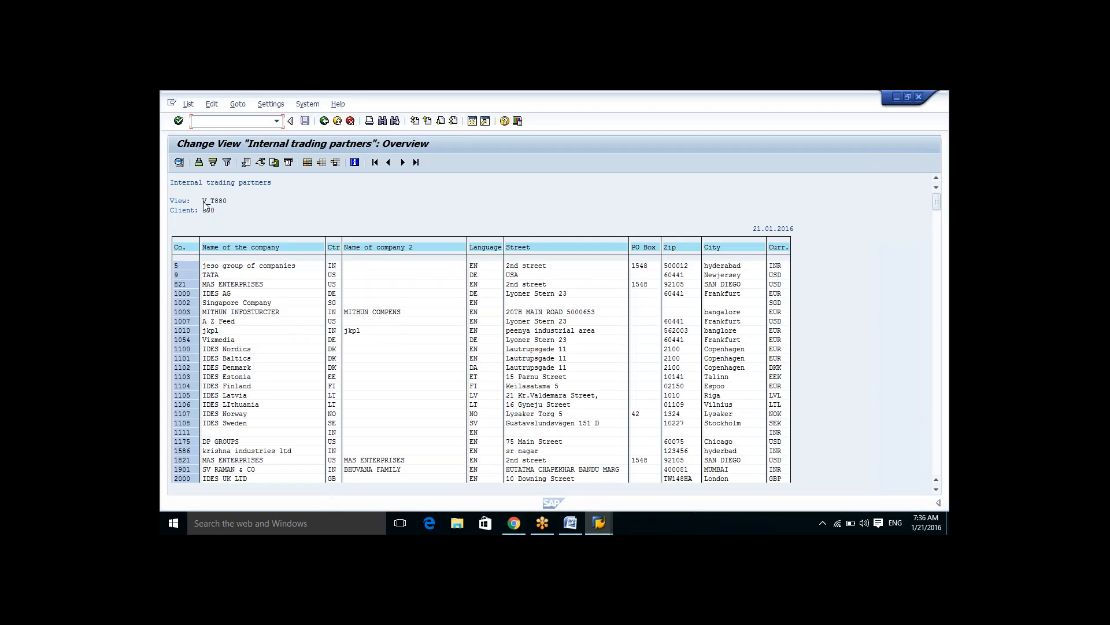
left_click(322, 123)
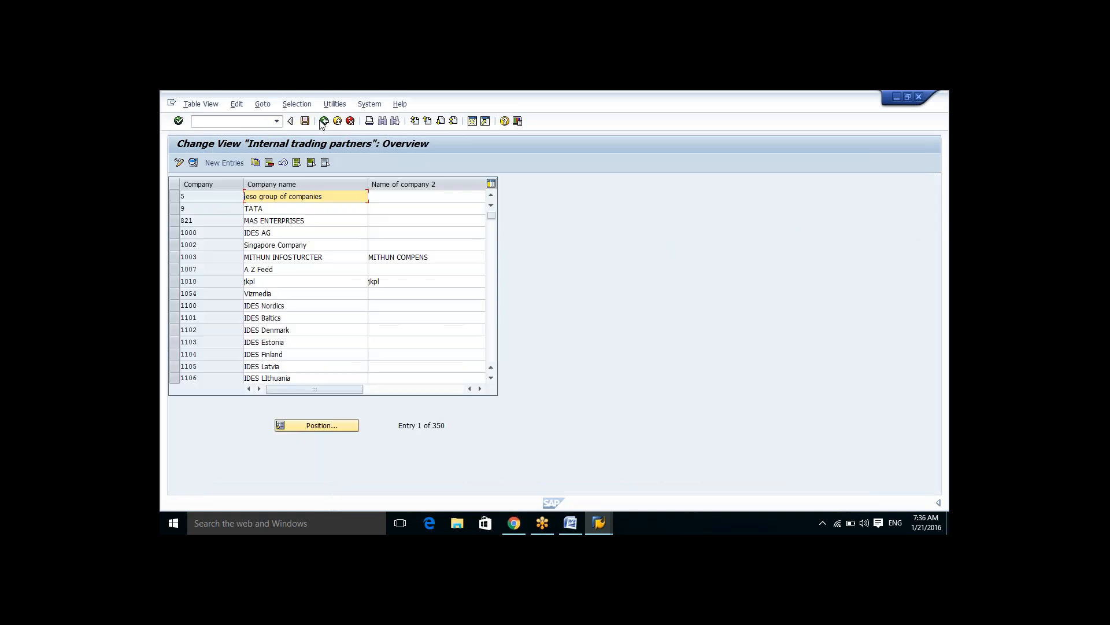
left_click(323, 121)
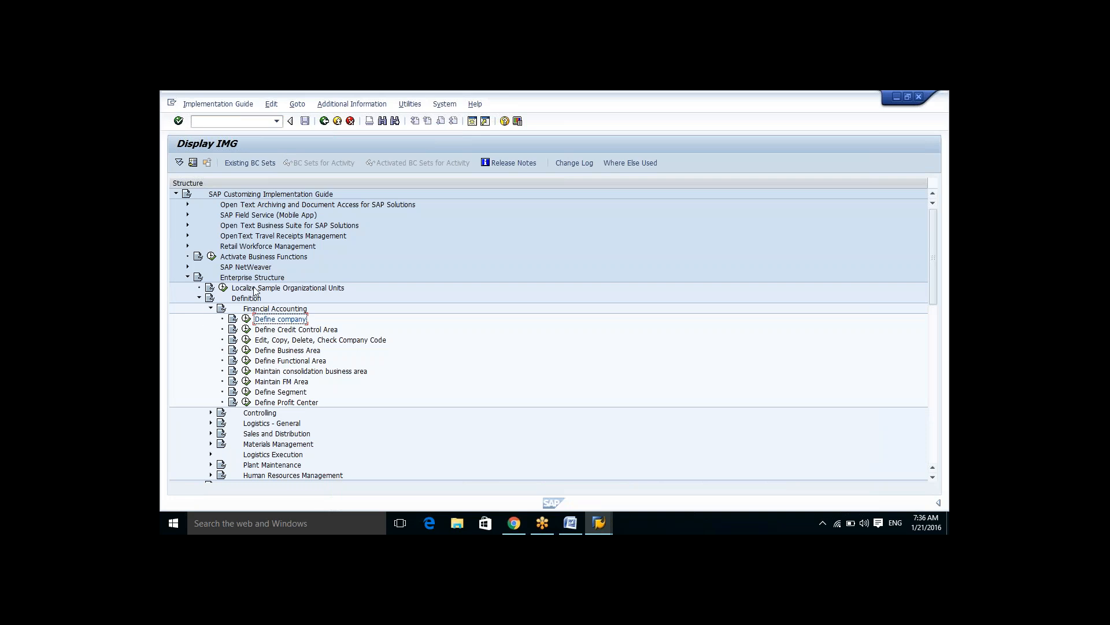
left_click(324, 121)
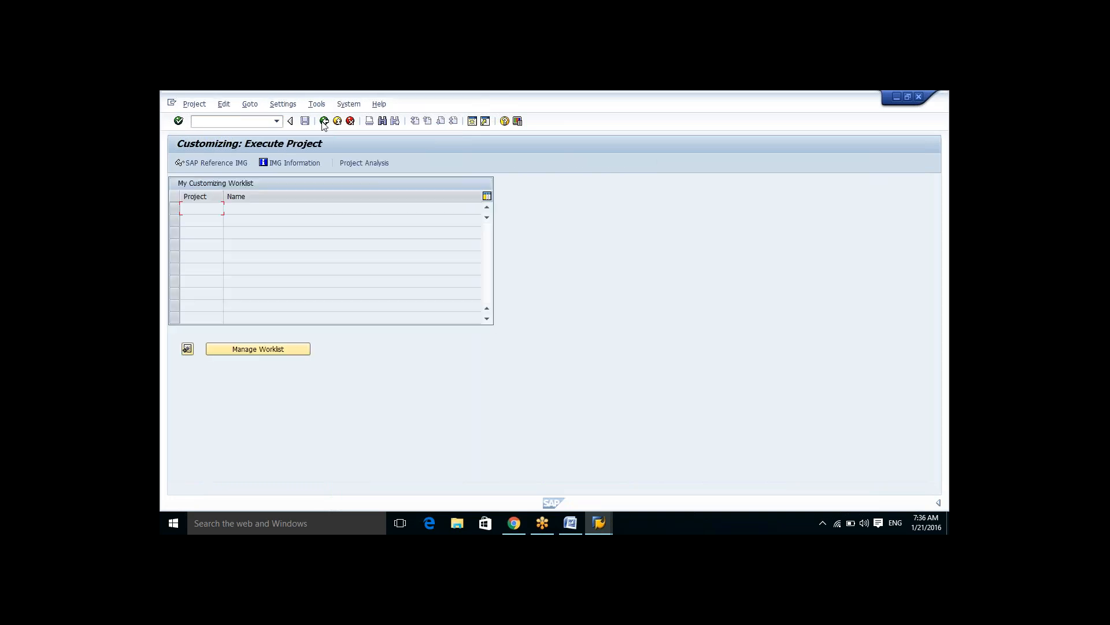
left_click(324, 121)
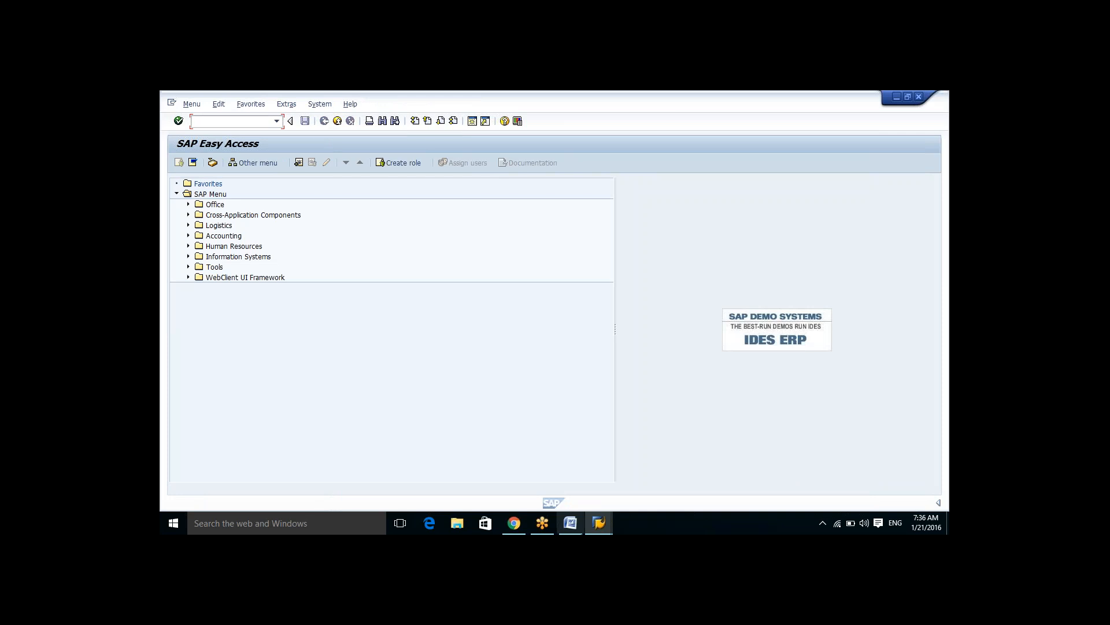
Step: Run transaction SM30 and open view V_T880 for maintenance
left_click(569, 530)
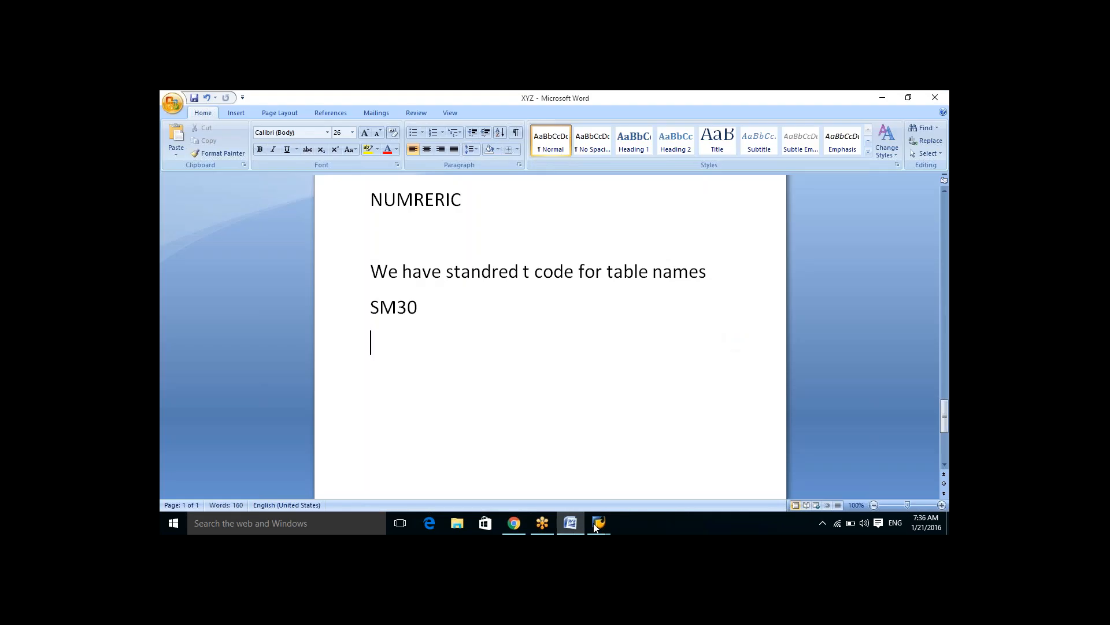
mouse_move(595, 529)
left_click(636, 486)
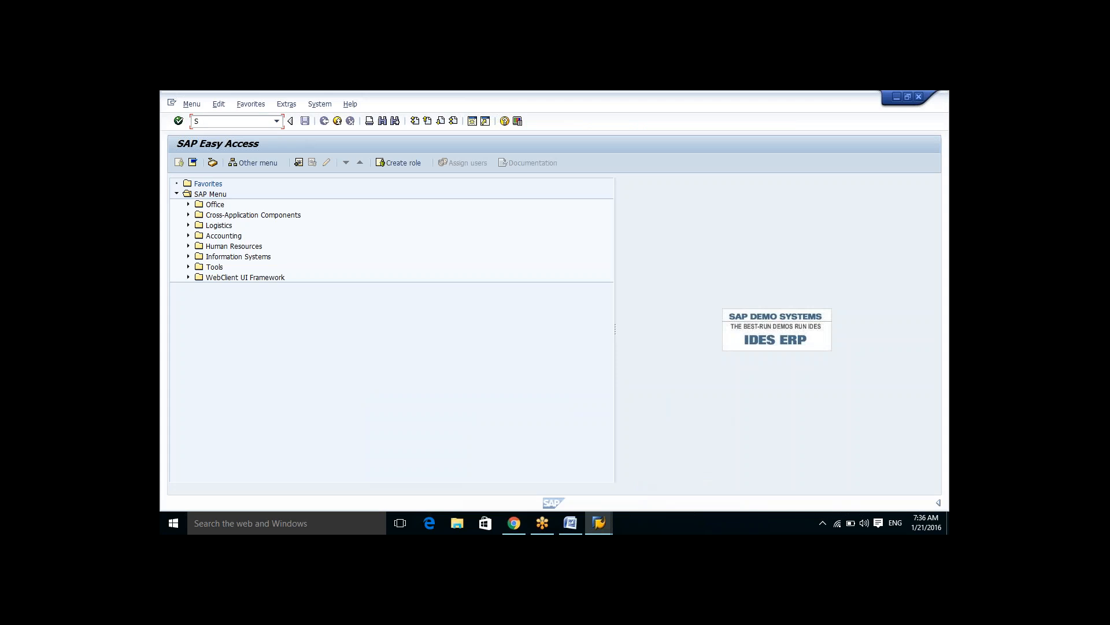
key("Return")
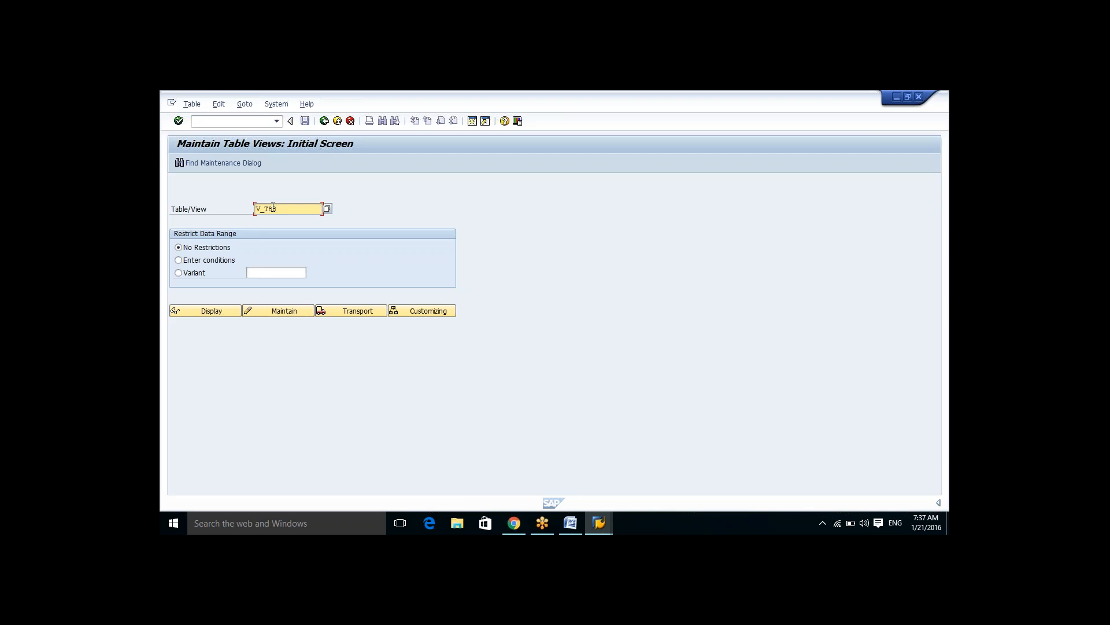
left_click(272, 311)
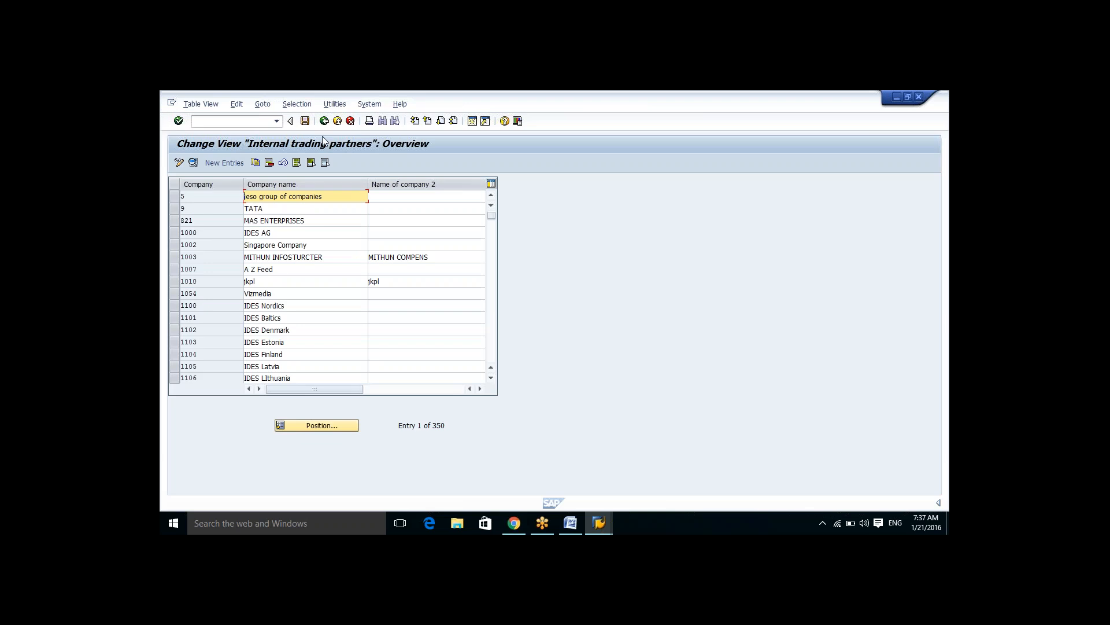
Step: Open the print list of the internal trading partners and cancel the Print ALV List dialog
left_click(369, 120)
left_click(369, 121)
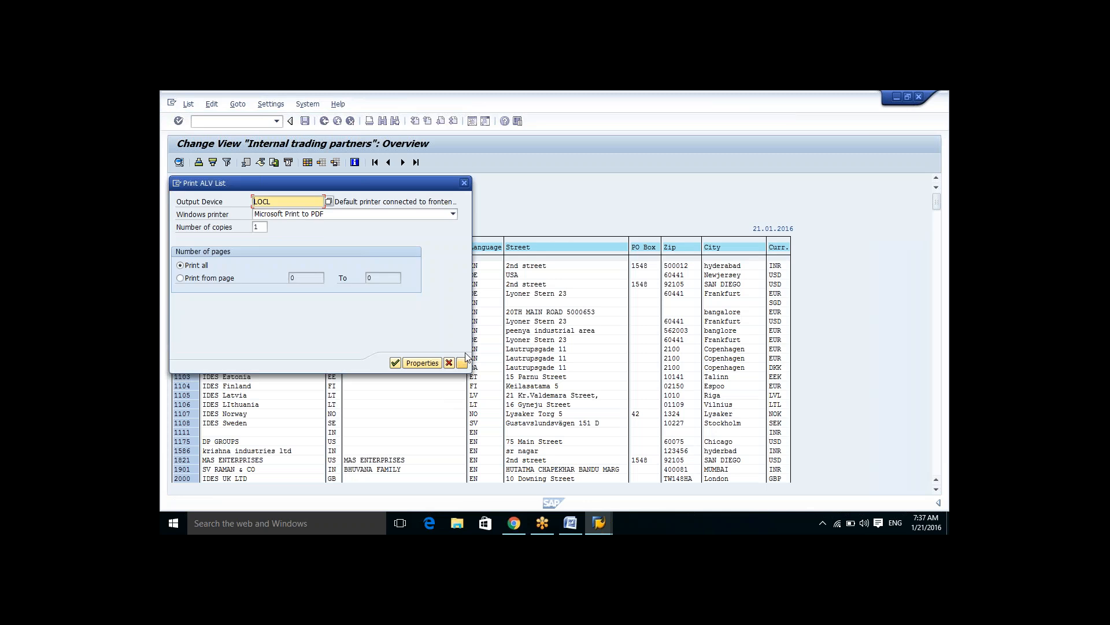
left_click(449, 362)
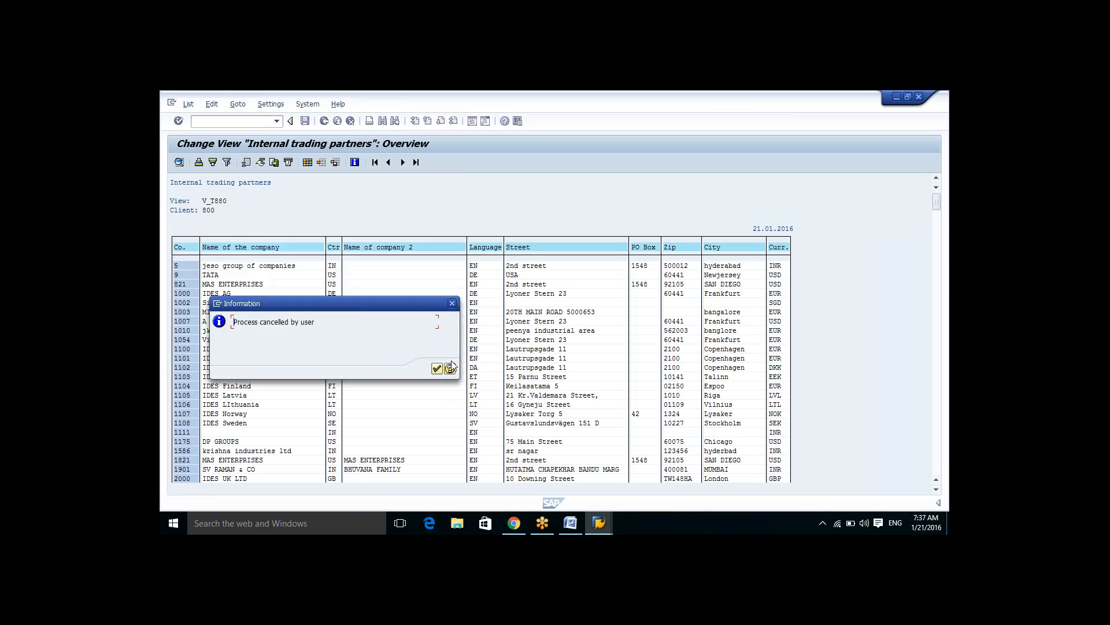
left_click(437, 369)
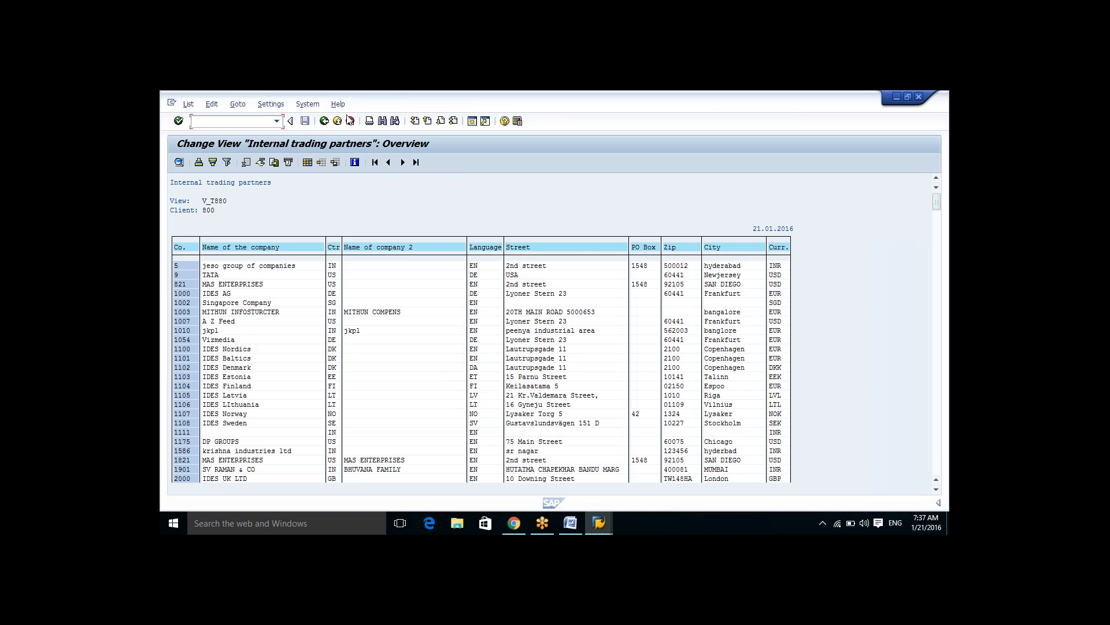
Step: Go back to SAP Easy Access and expand the status bar's system information area
left_click(324, 121)
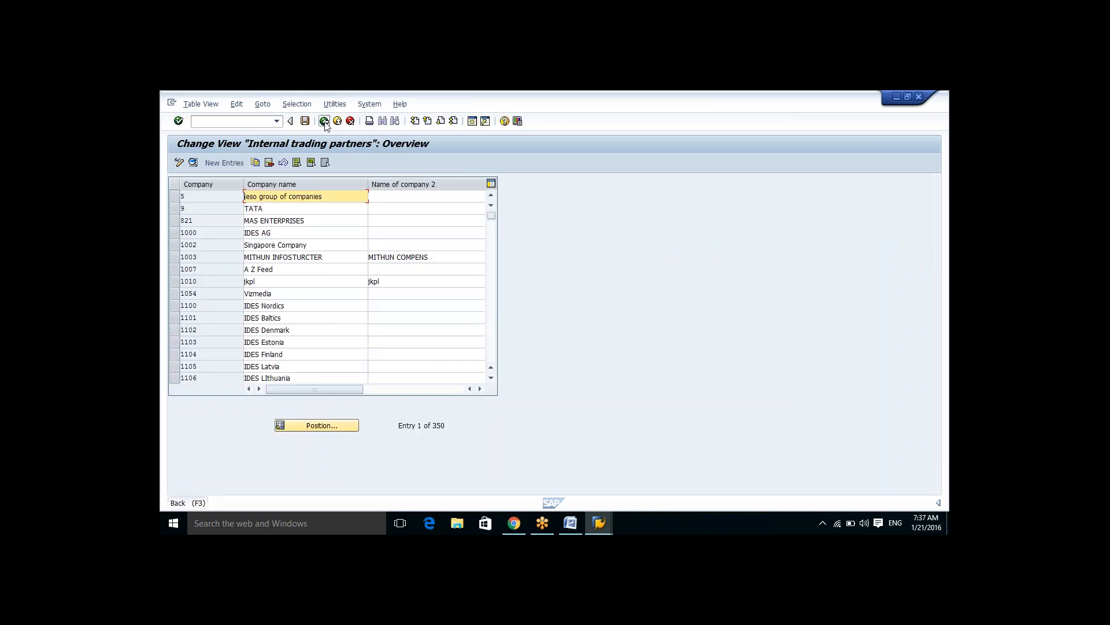
left_click(324, 121)
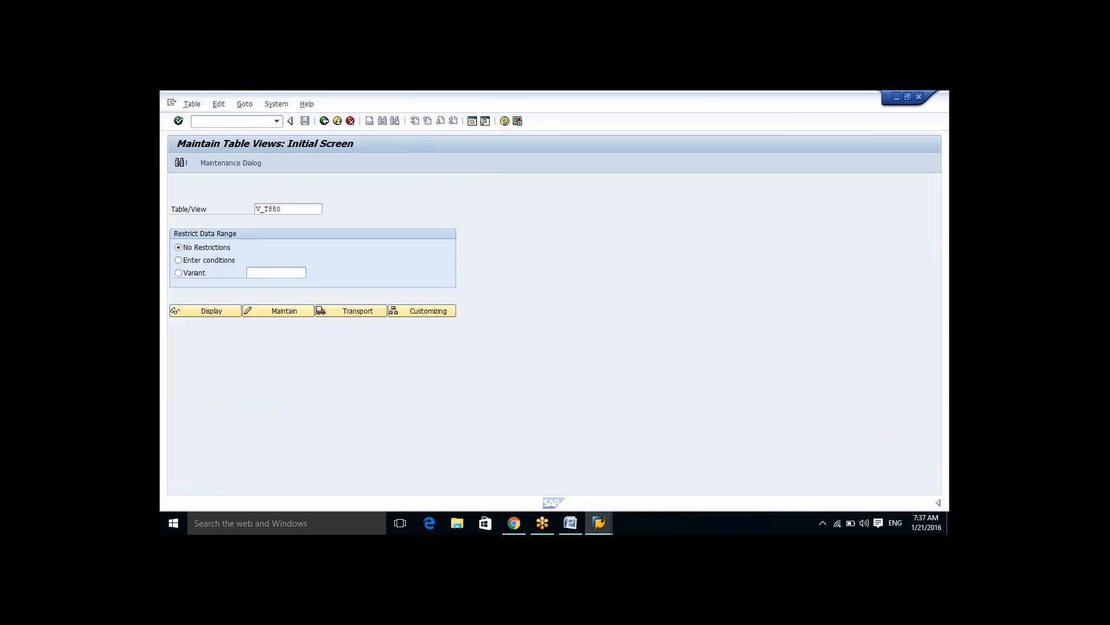
left_click(325, 121)
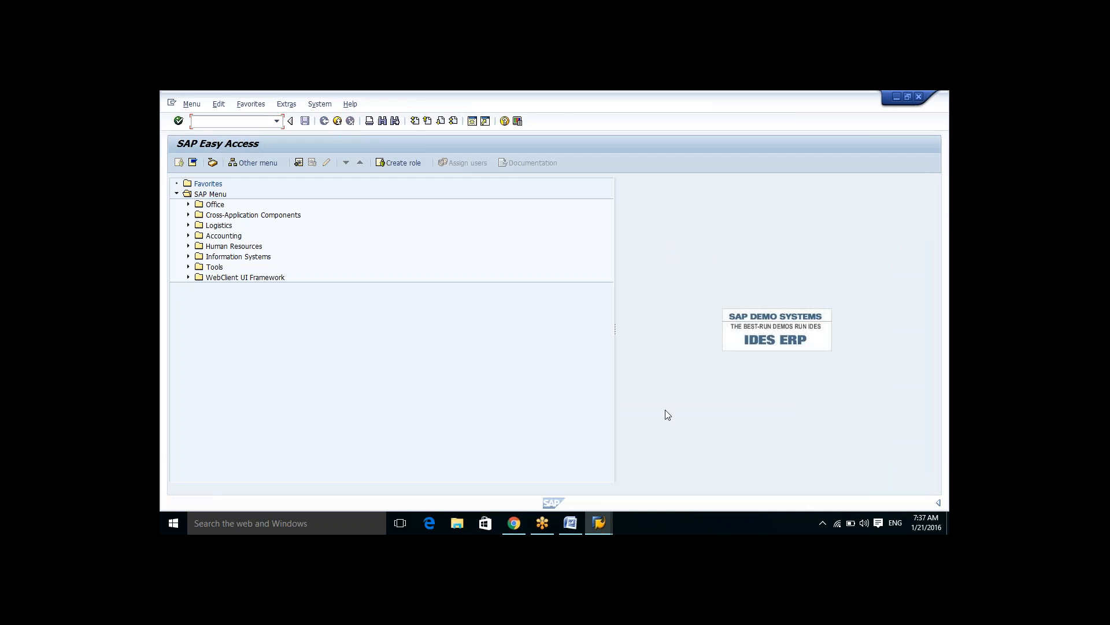
left_click(938, 503)
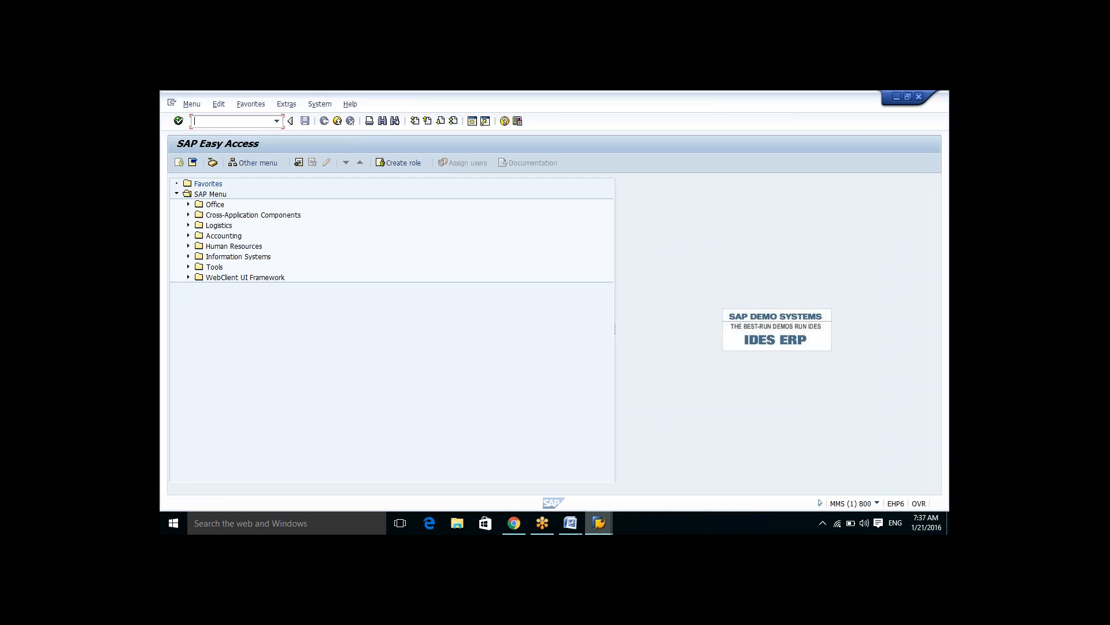
Step: Switch to the Word document and add the line 'WHERE WE CAN FIND THE T CODES'
left_click(572, 524)
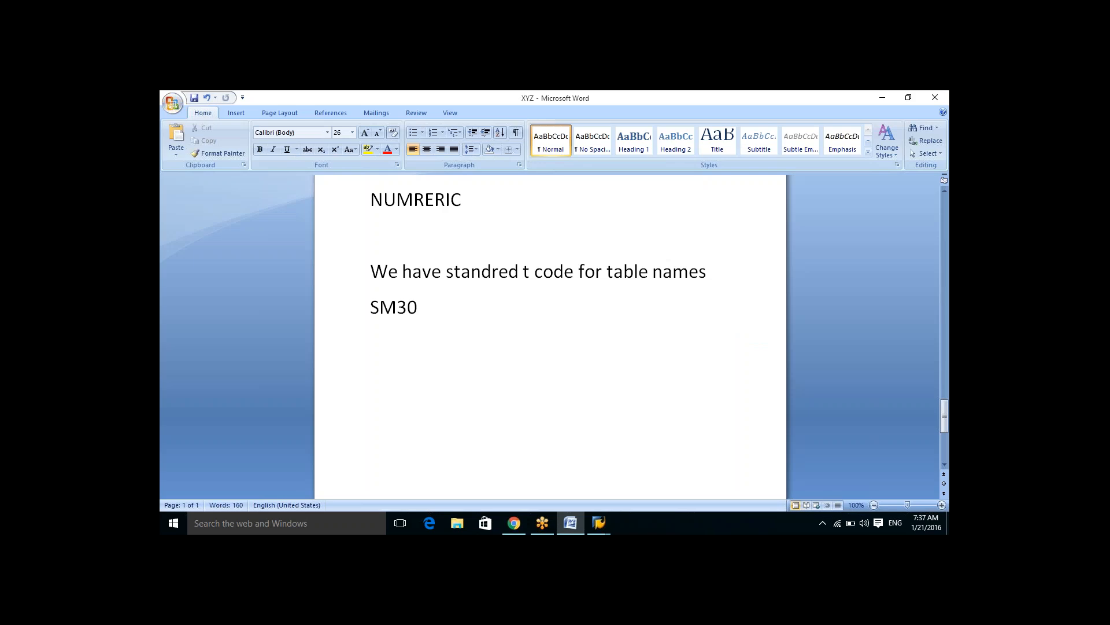
mouse_move(567, 512)
type("WHERE WE")
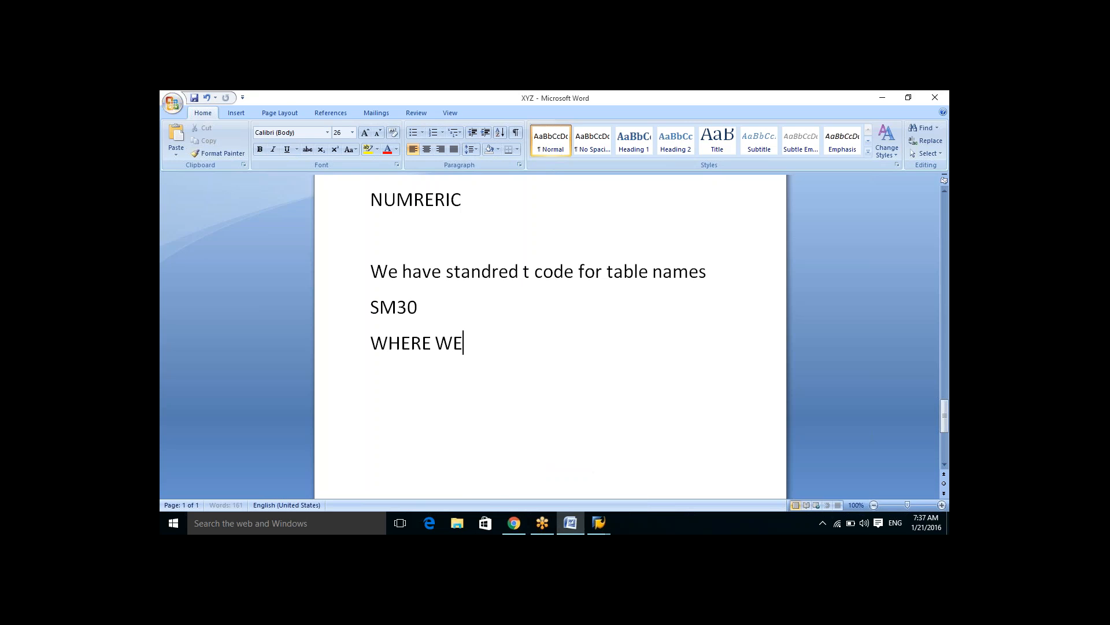
type(" CAN FIND T")
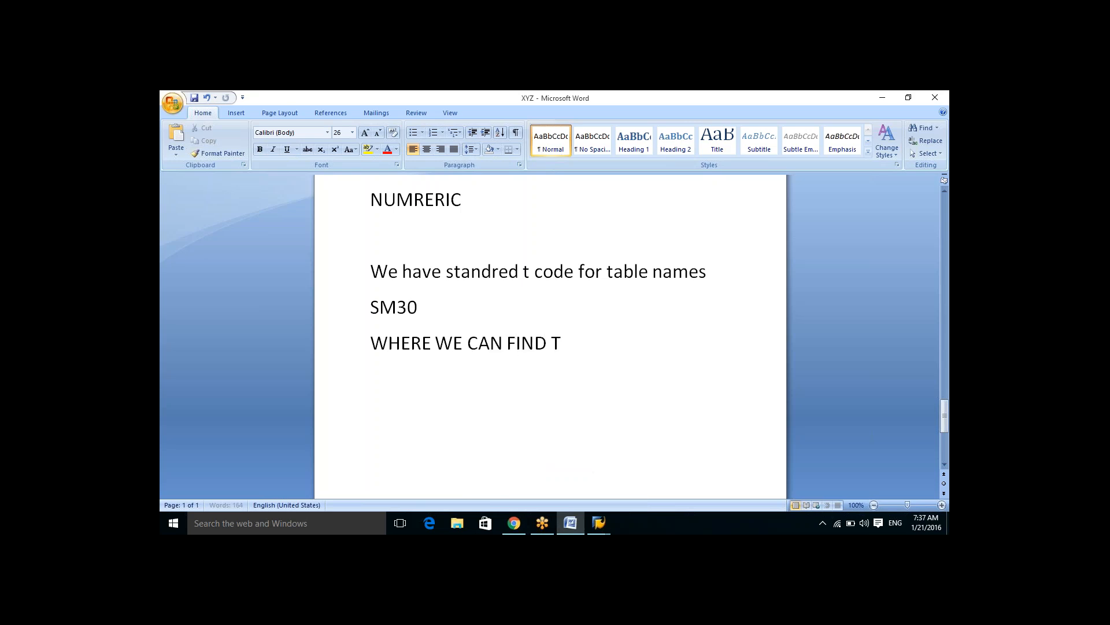
type("HE T CODES")
key("Return")
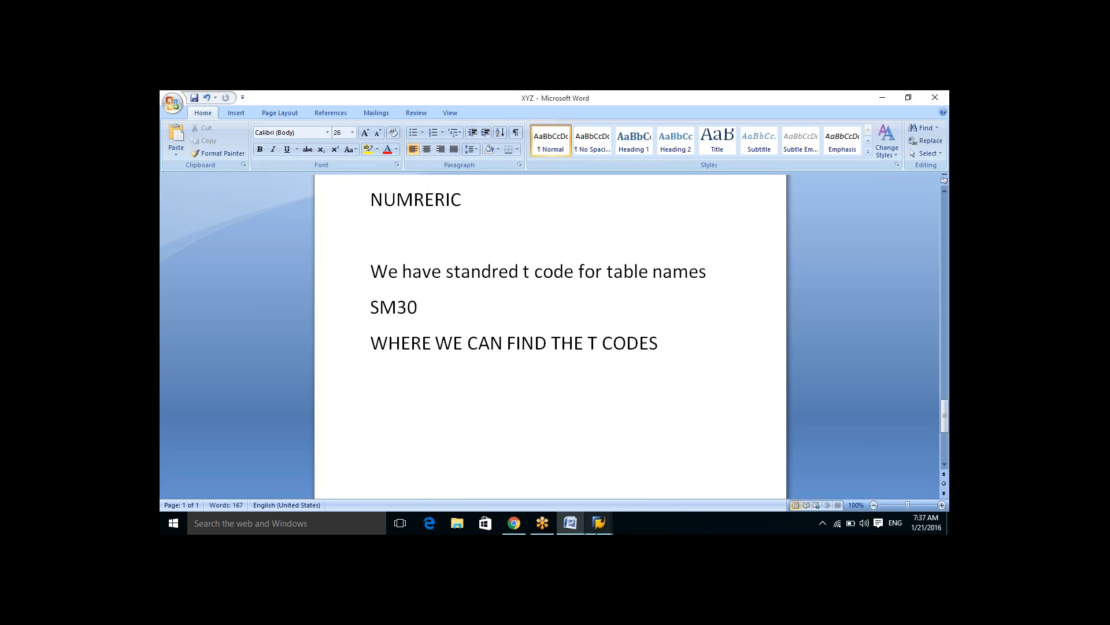
Step: Return to SAP and open the status bar's system information list
mouse_move(599, 523)
left_click(661, 474)
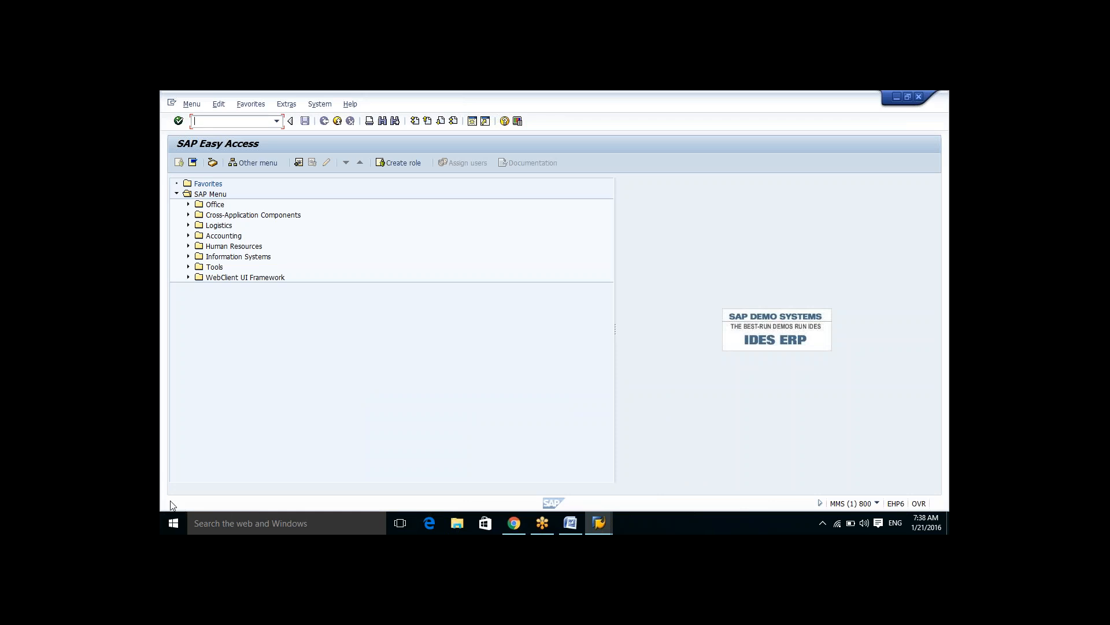
left_click(877, 504)
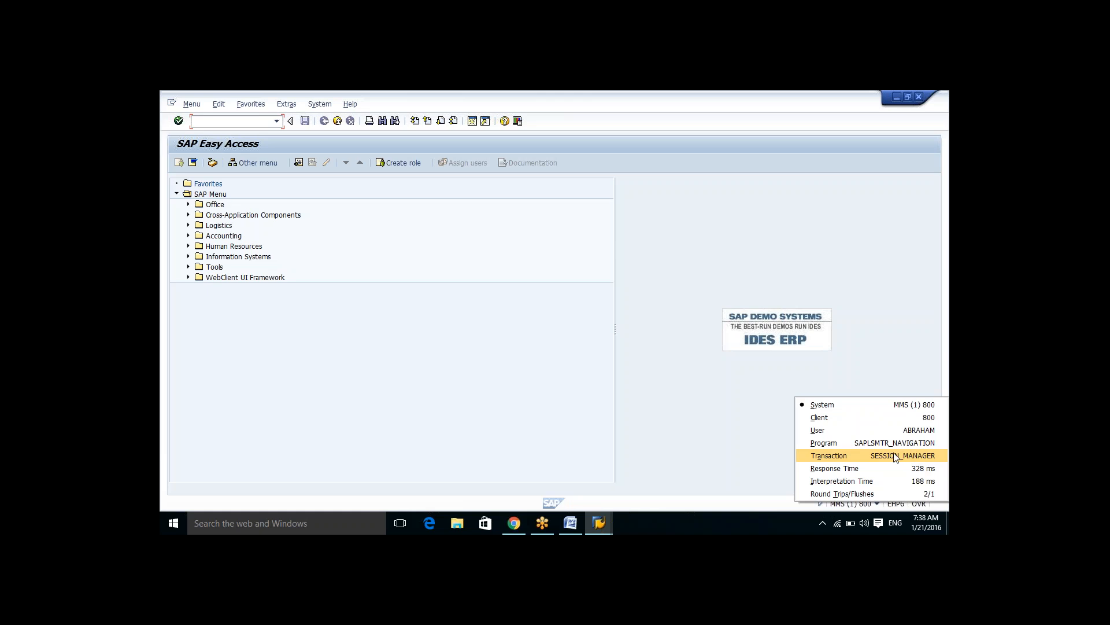
Step: Run transaction PE03 and set the status bar to display the current transaction
left_click(230, 120)
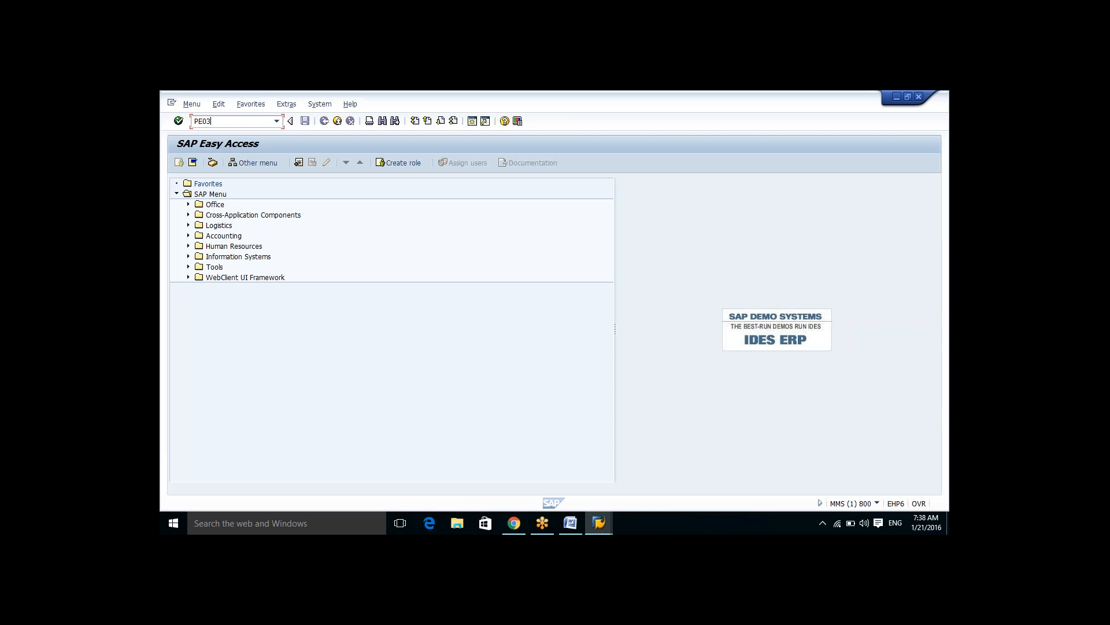
key("Return")
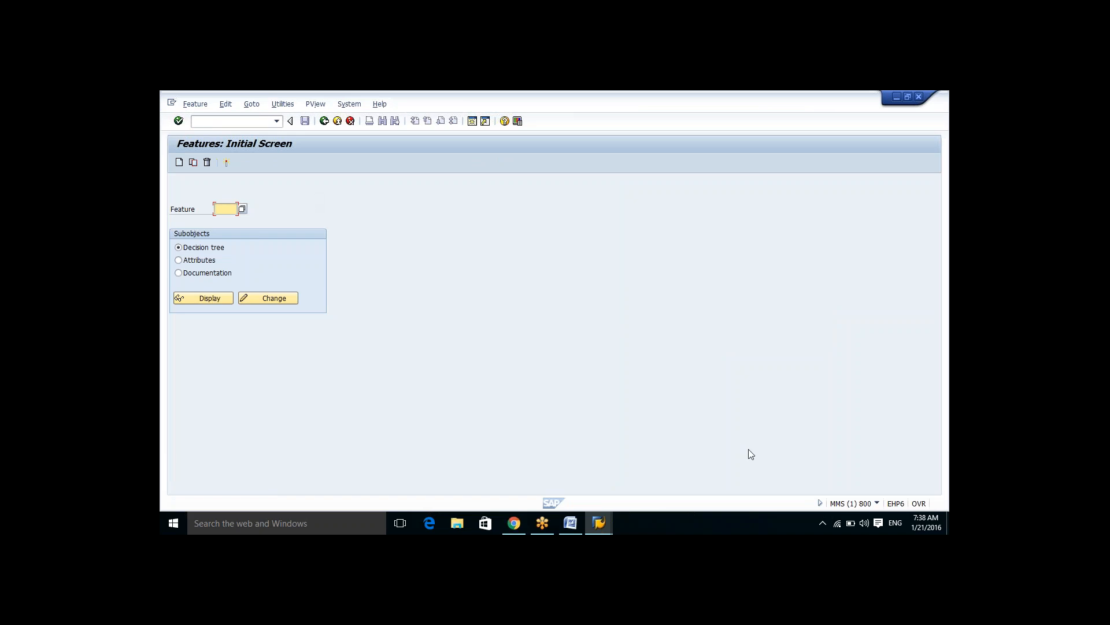
left_click(878, 504)
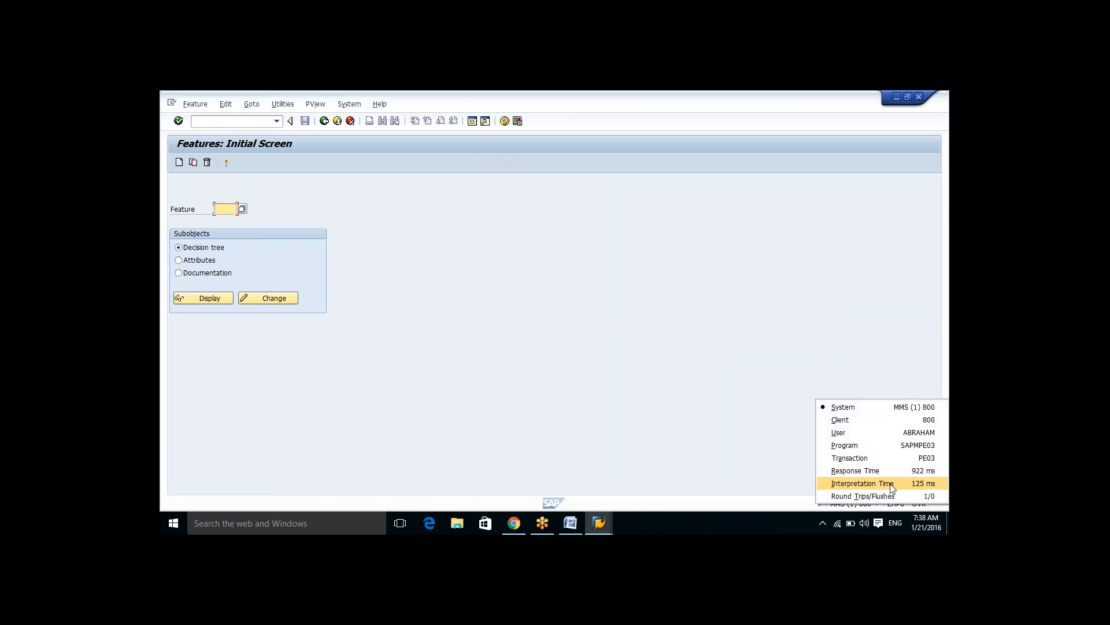
left_click(887, 457)
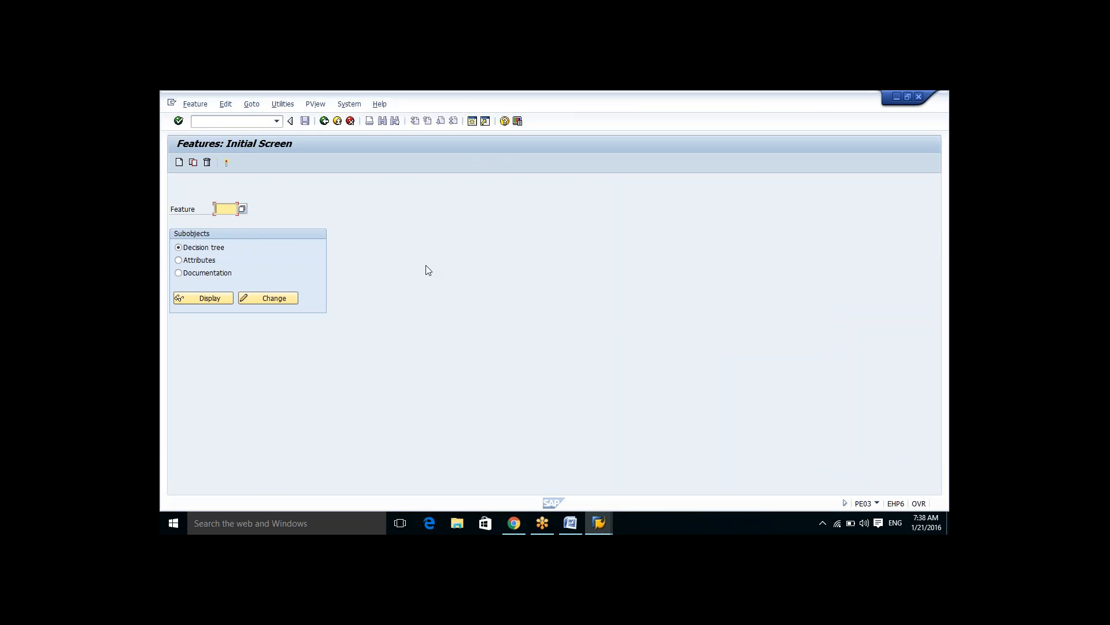
Step: Go back to SAP Easy Access and run transaction PE03 again
left_click(325, 122)
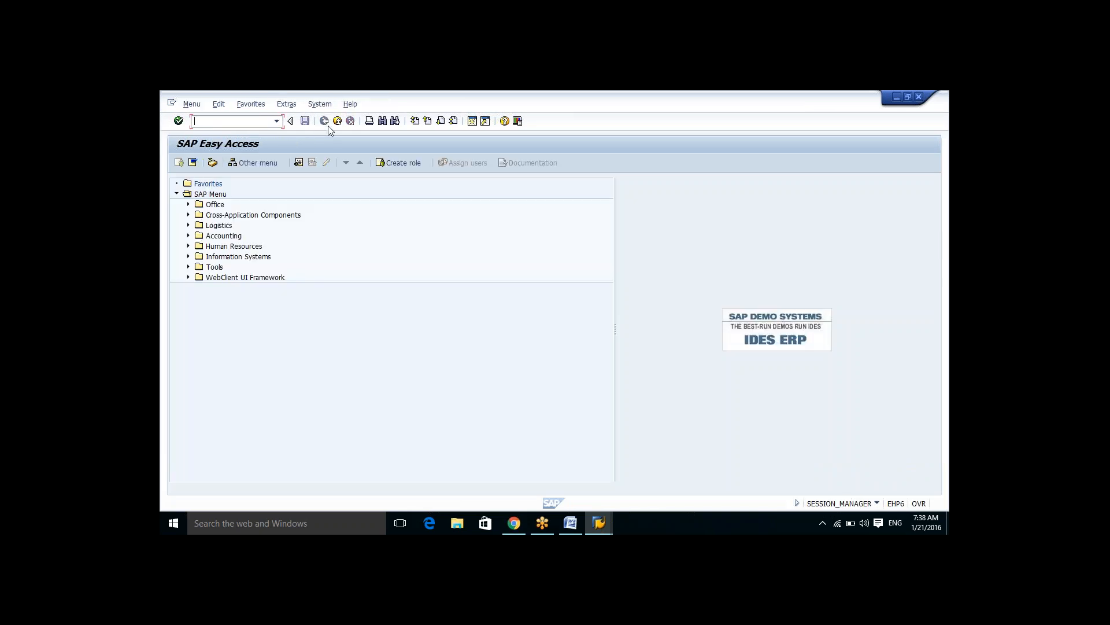
type("PE03")
key("Return")
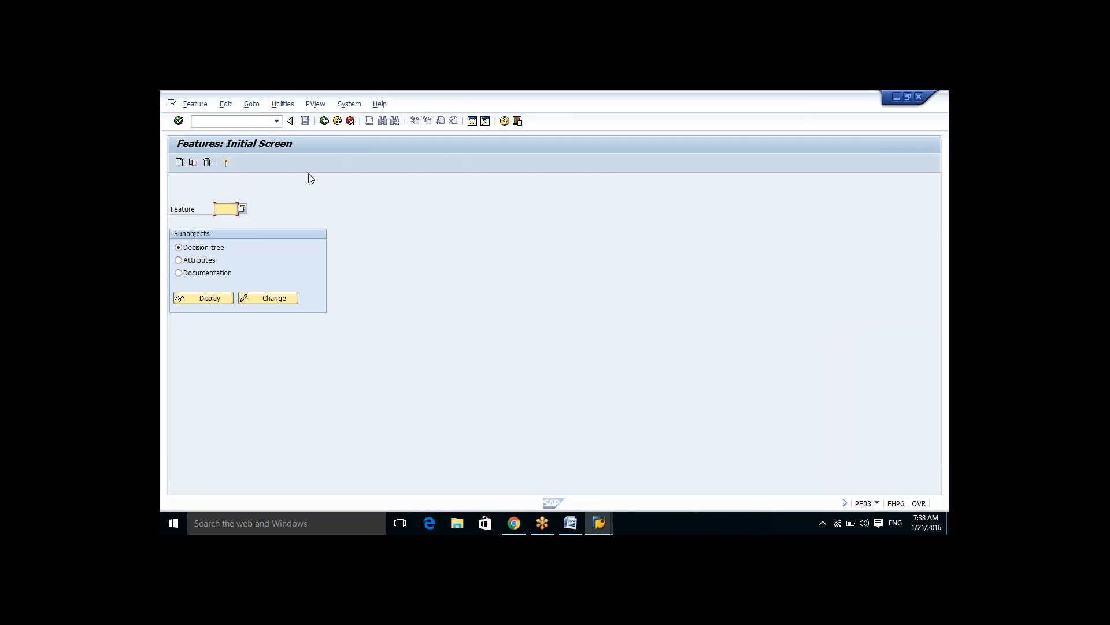
Step: Return to SAP Easy Access and rerun transaction PE03 from the command field's history list
left_click(324, 121)
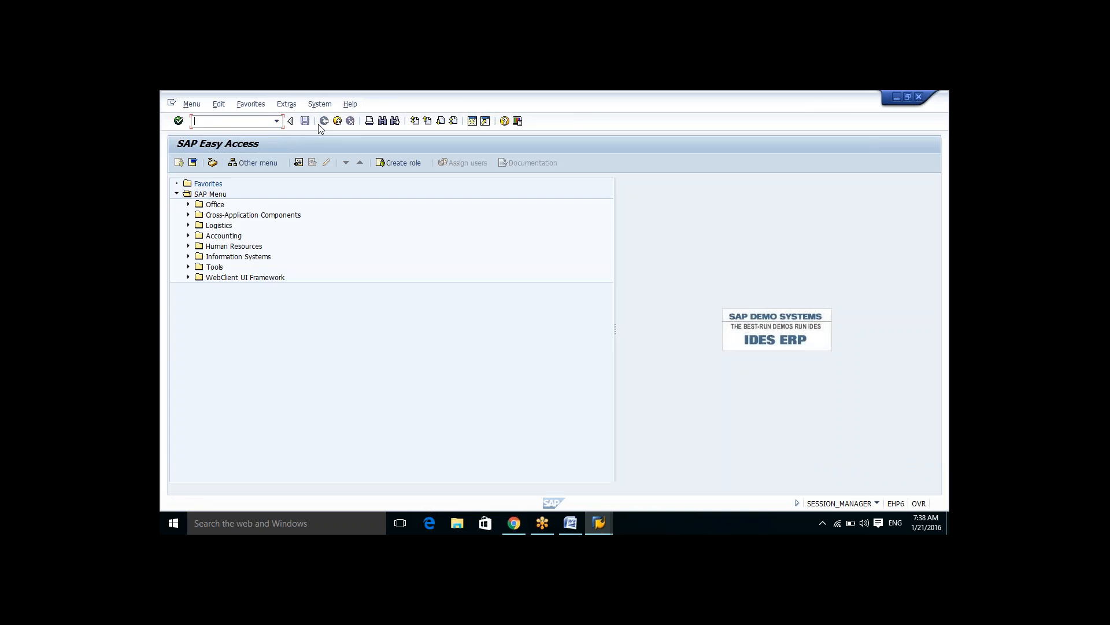
left_click(277, 122)
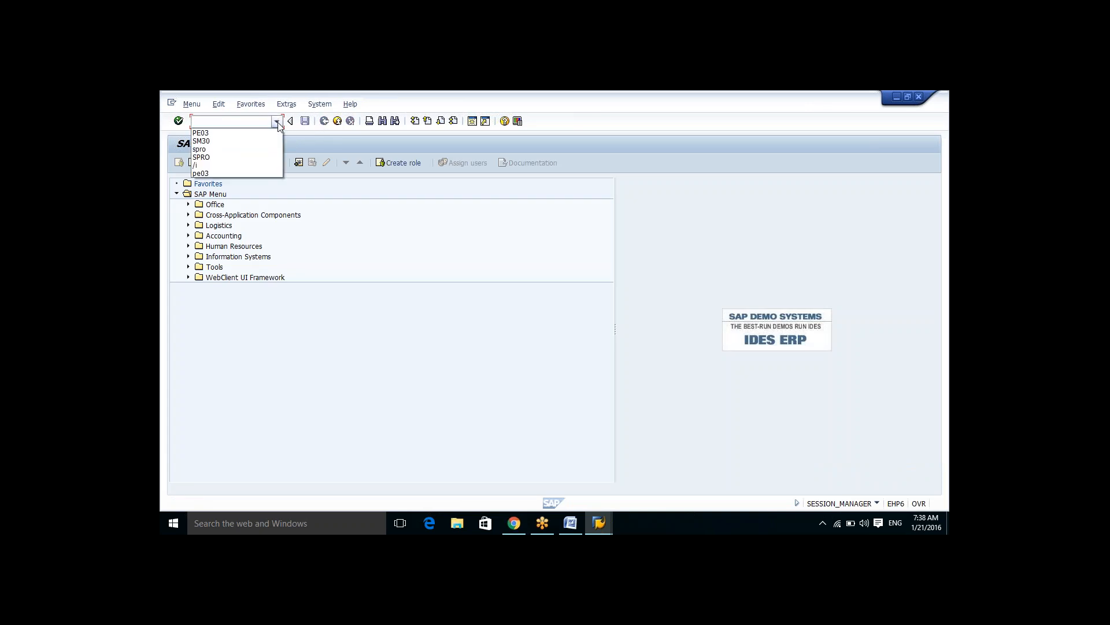
left_click(222, 134)
left_click(178, 123)
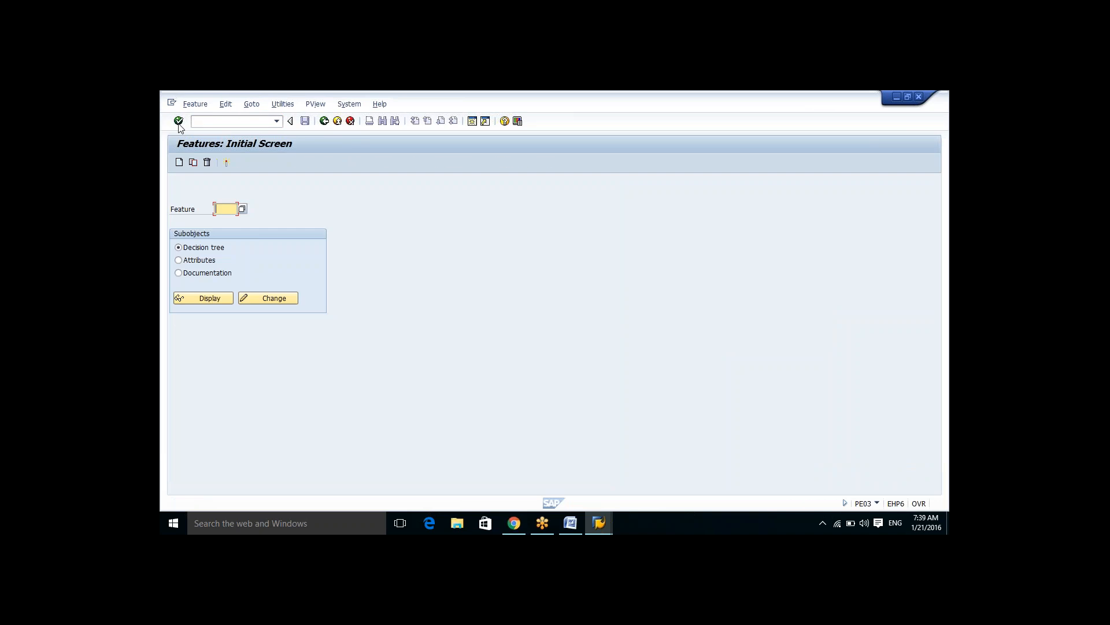
Step: Try to open PE03's Table Maintenance view, then go back to SAP Easy Access
left_click(313, 105)
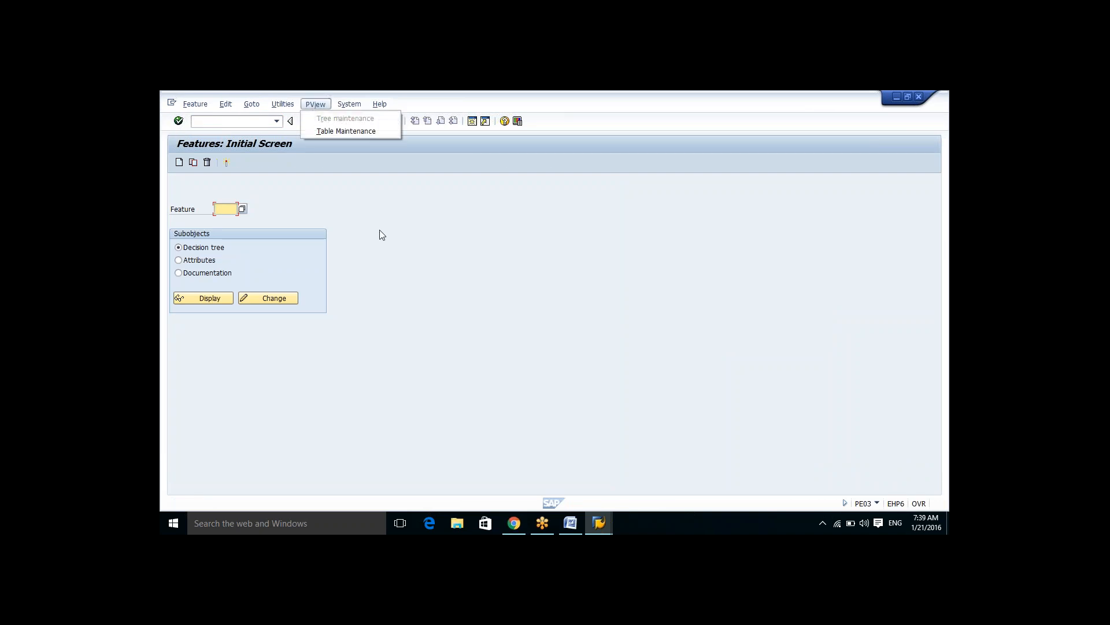
left_click(346, 130)
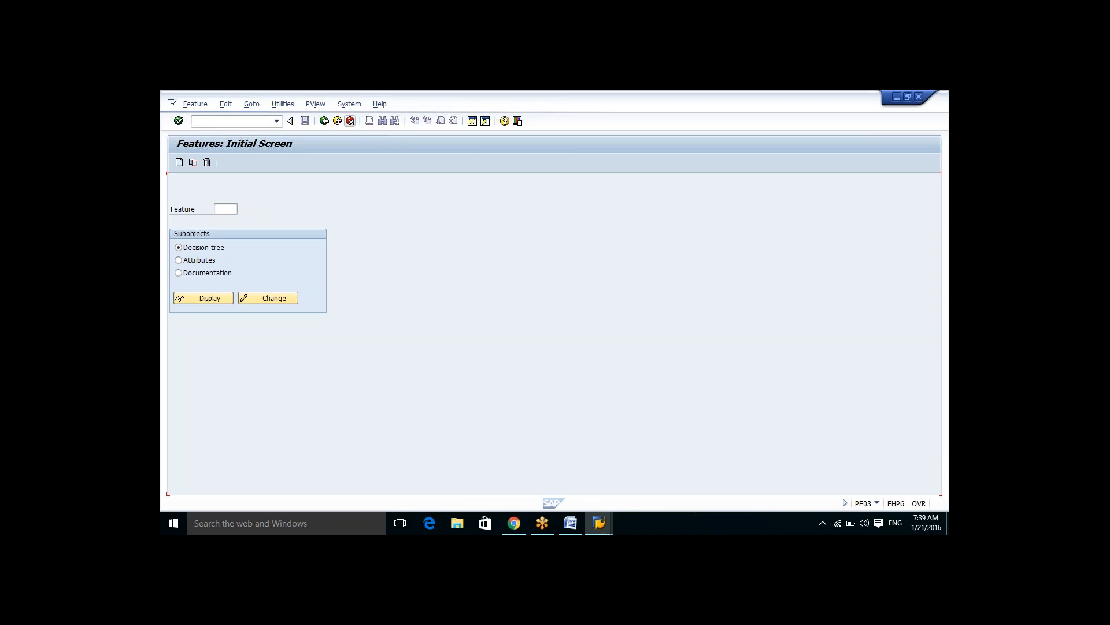
left_click(325, 121)
left_click(325, 121)
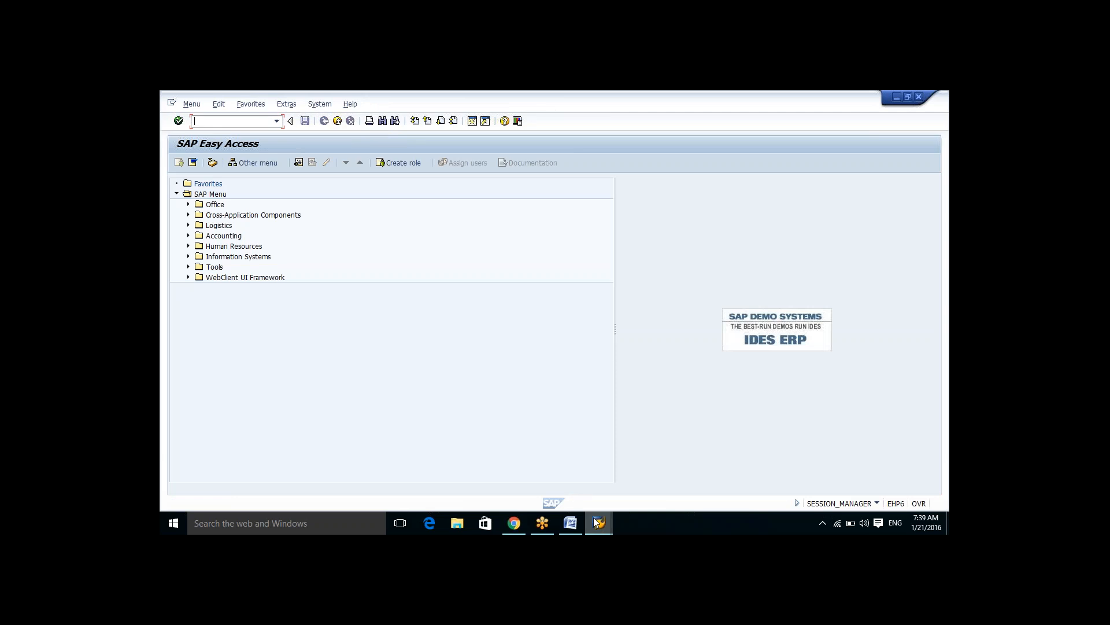
Step: Log off from the SAP system, accepting that unsaved data will be lost
mouse_move(597, 520)
left_click(651, 483)
left_click(337, 121)
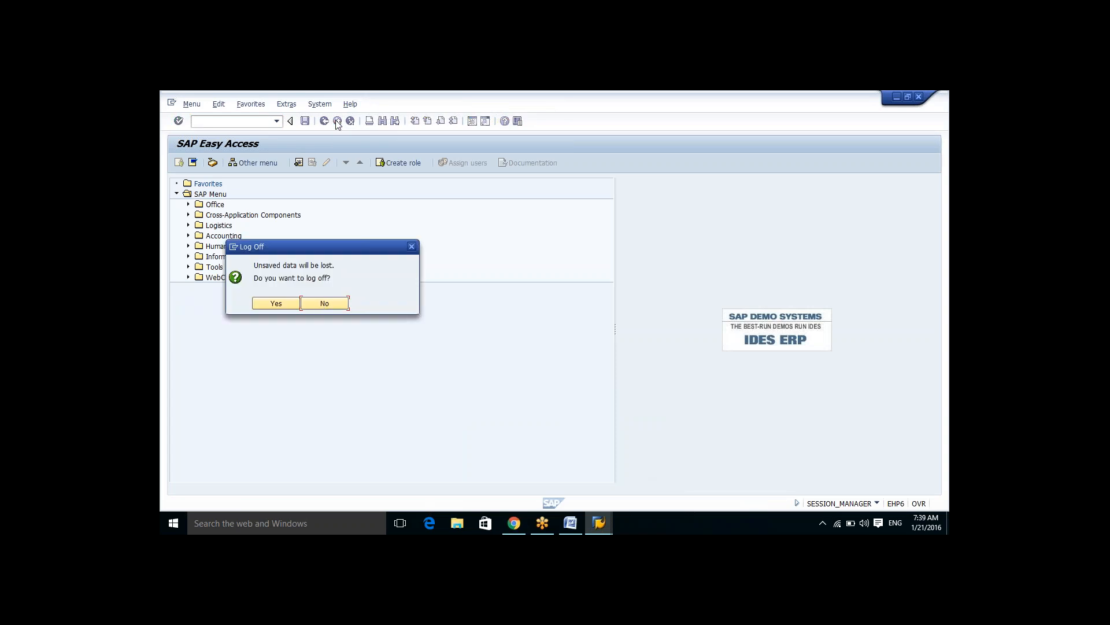
left_click(277, 303)
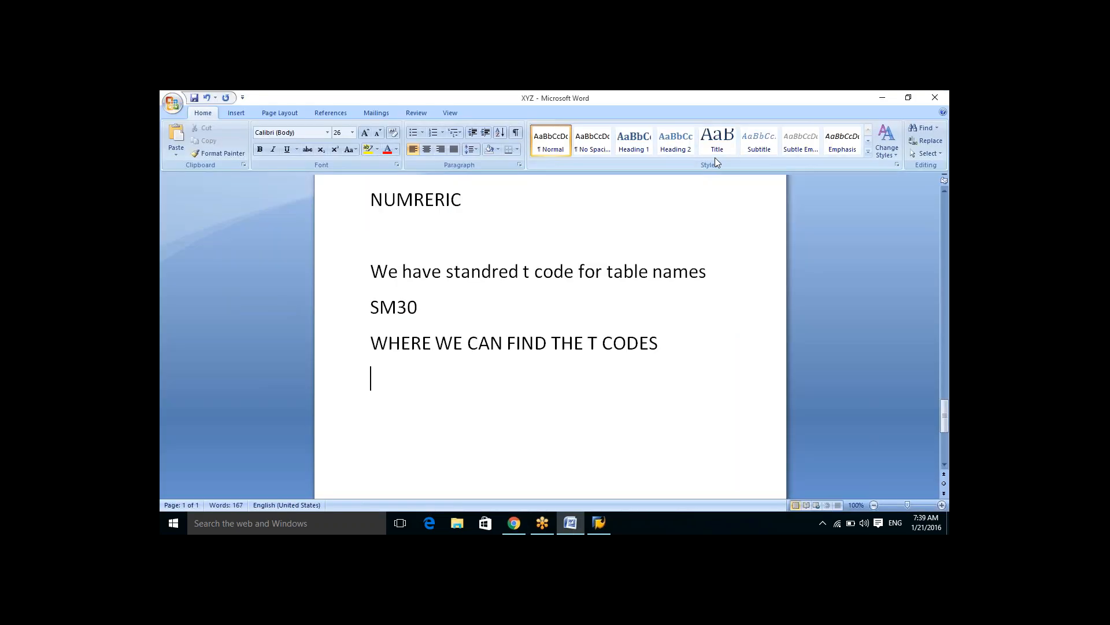
Step: Close the Word document XYZ without saving changes and close the SAP Logon window
left_click(935, 97)
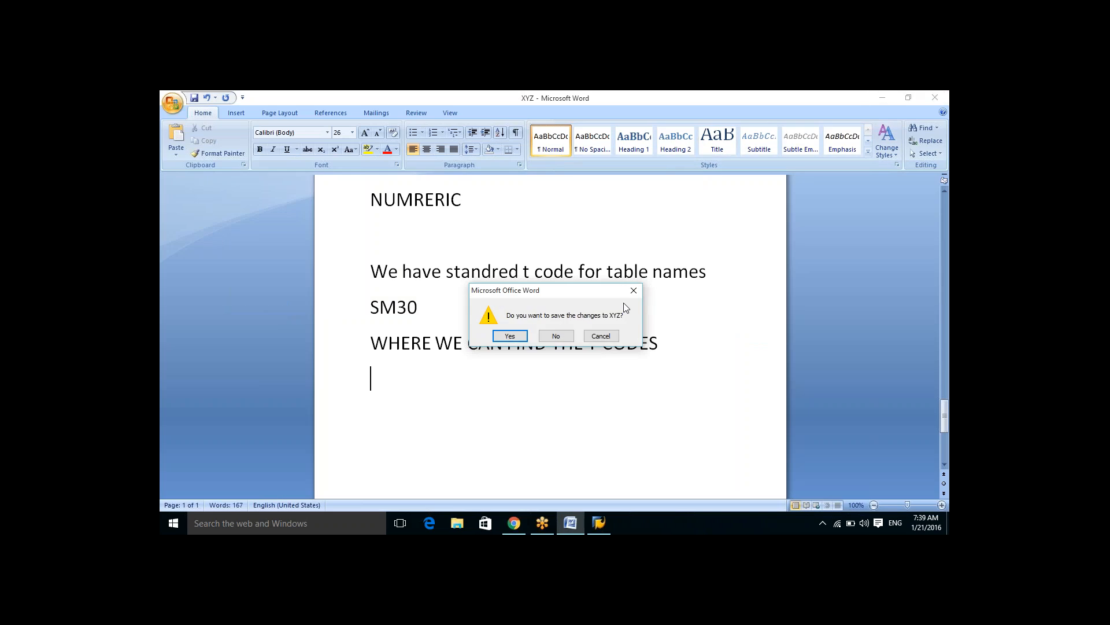
left_click(565, 333)
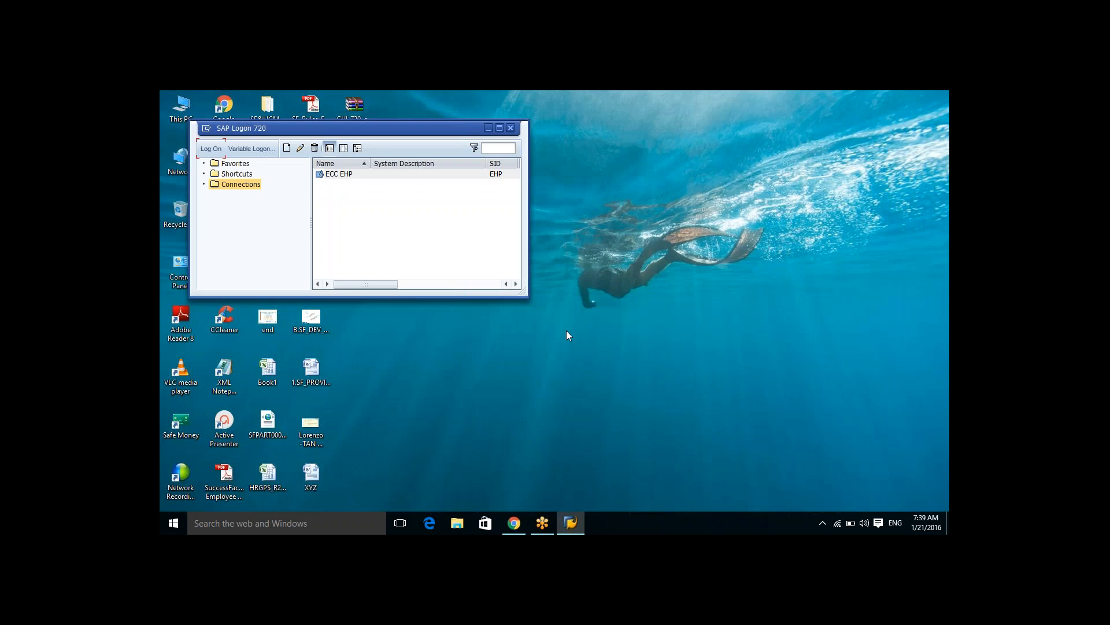
left_click(512, 128)
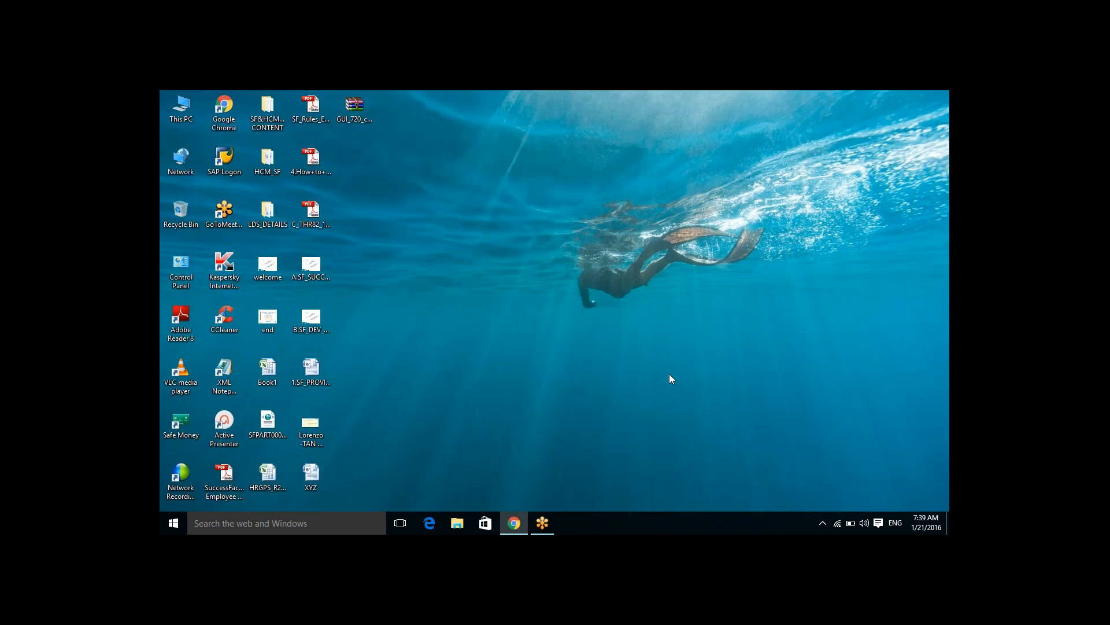